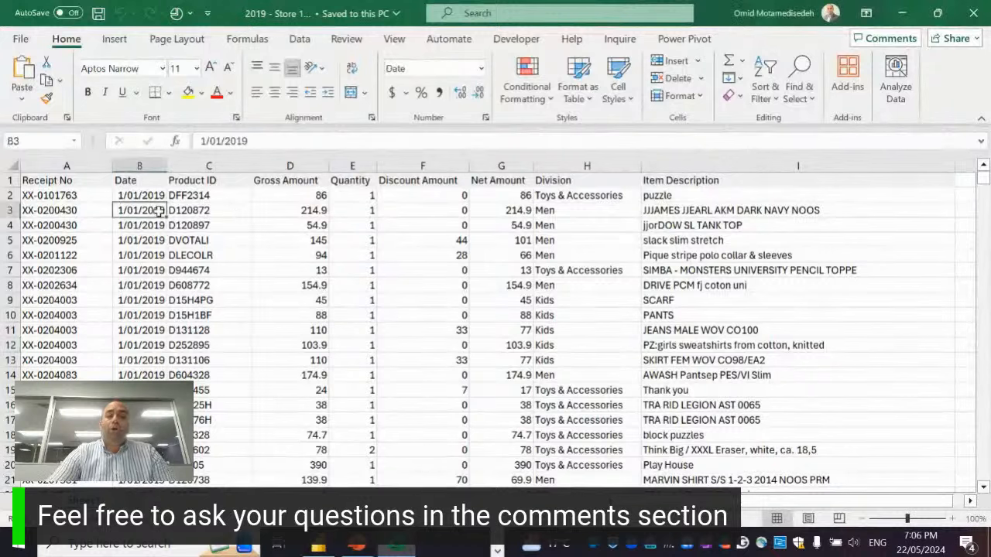
Inspect the extent of the Date column from its last row back to the header row, ending at the Receipt No header
key("ctrl+Down")
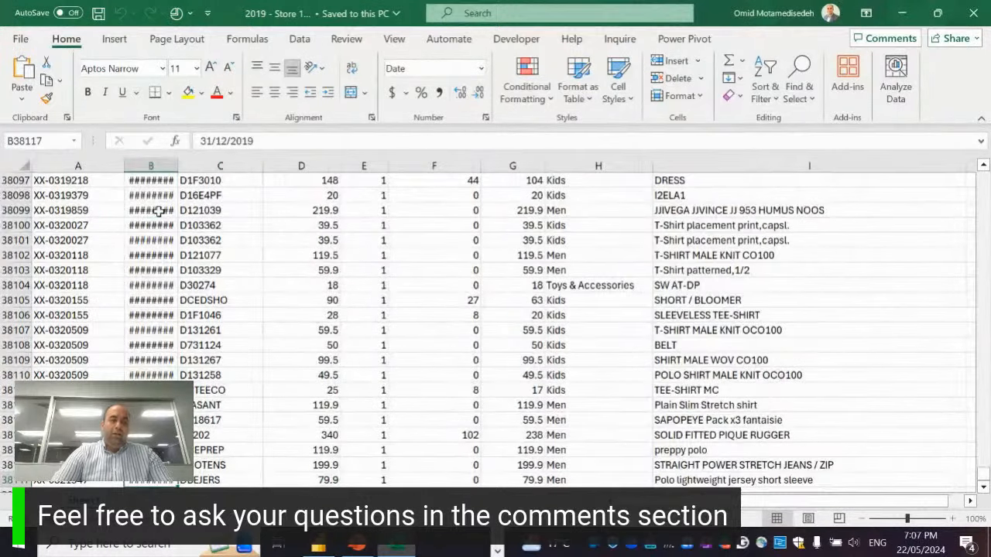
key("ctrl+Up")
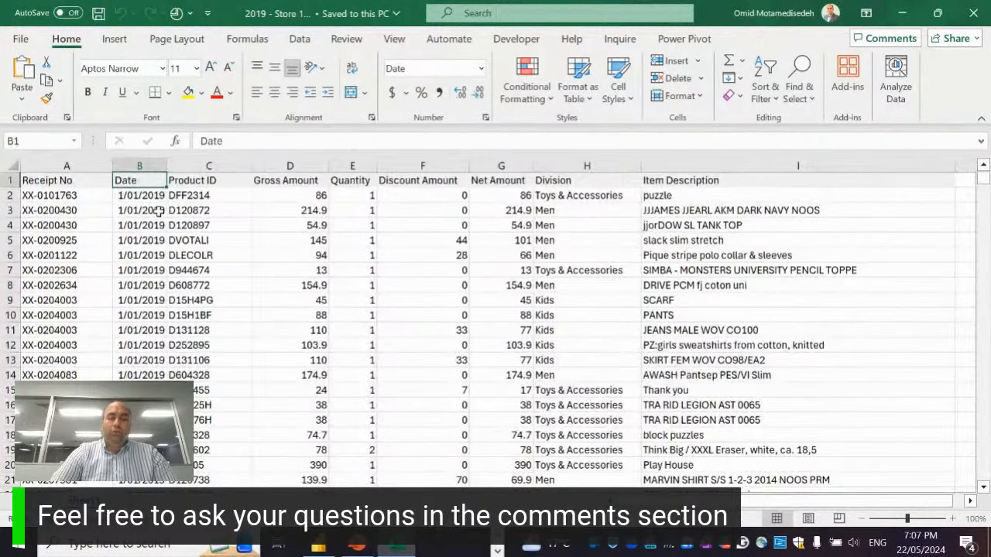
key("ctrl+Left")
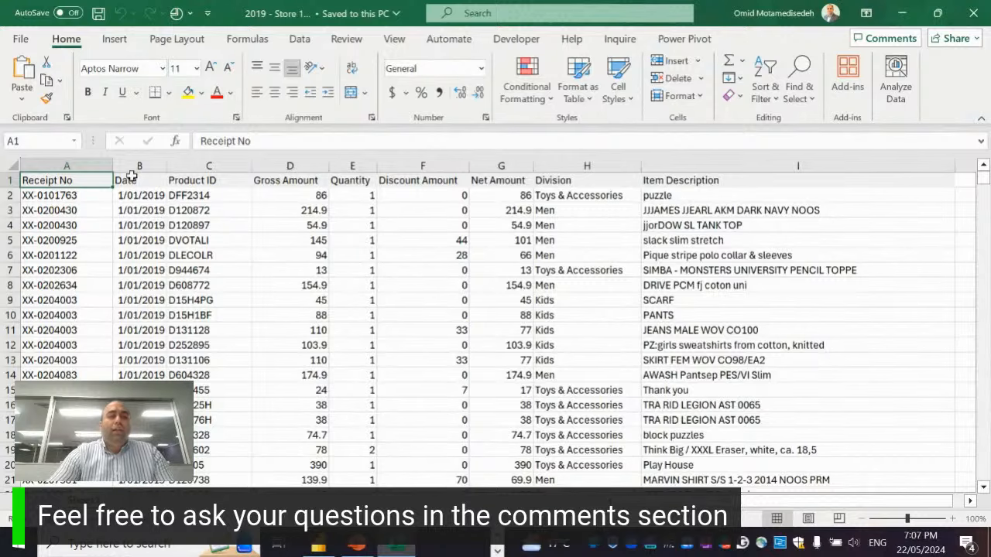
Shrink the 2019 - Store 1 workbook window over the 01 folder, widen it and zoom out to view the sales columns
double_click(714, 14)
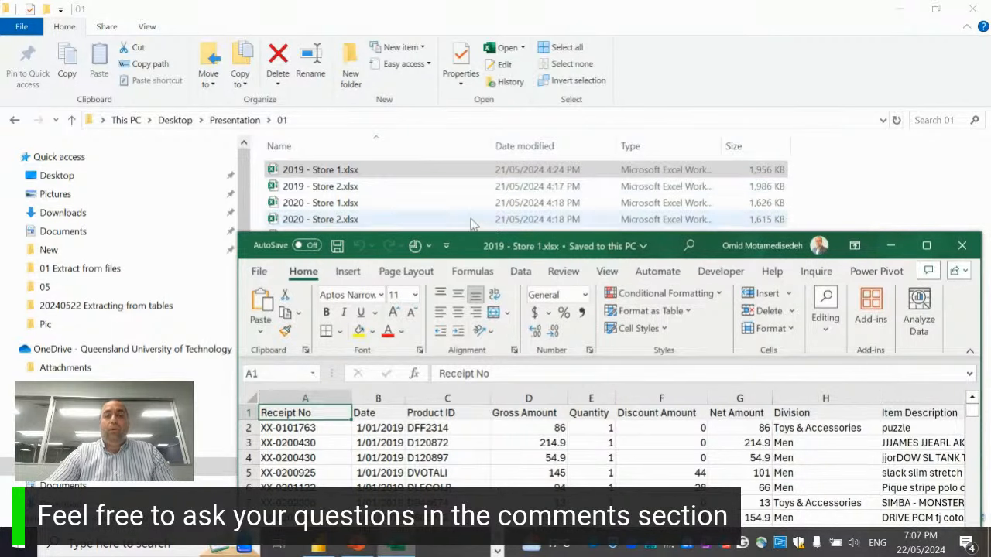
left_click_drag(585, 245, 542, 284)
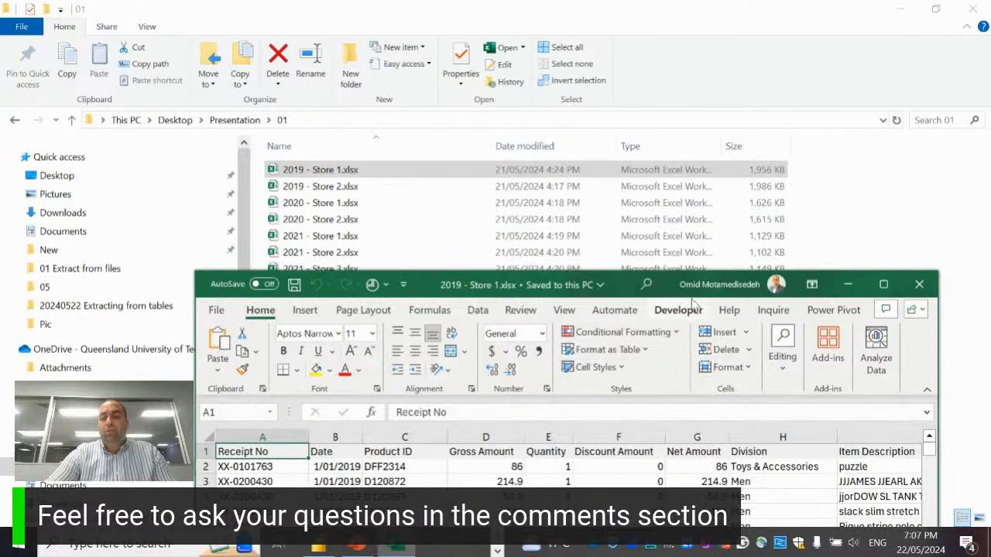
left_click_drag(675, 280, 628, 171)
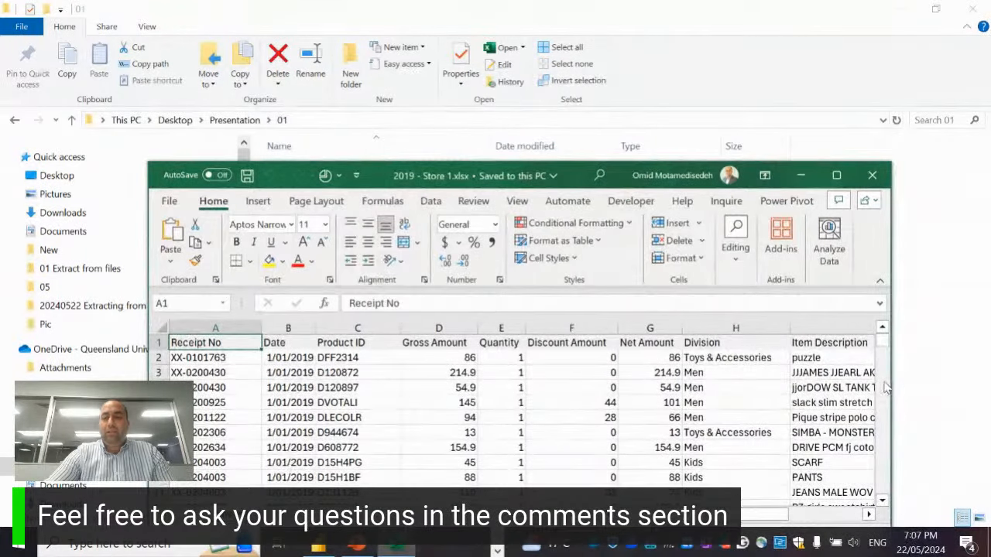
left_click_drag(892, 381, 963, 375)
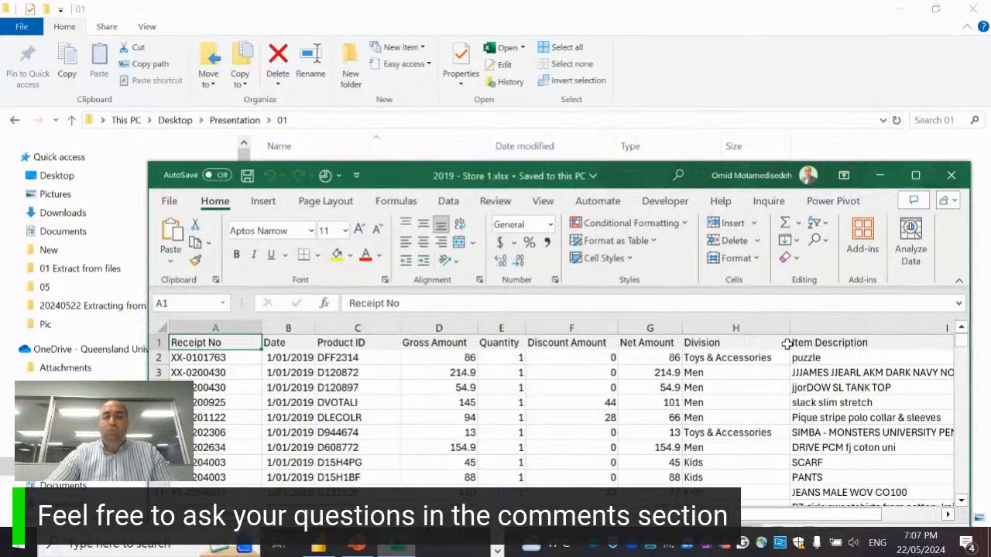
left_click(666, 433)
scroll(675, 410, "down", 2, "ctrl")
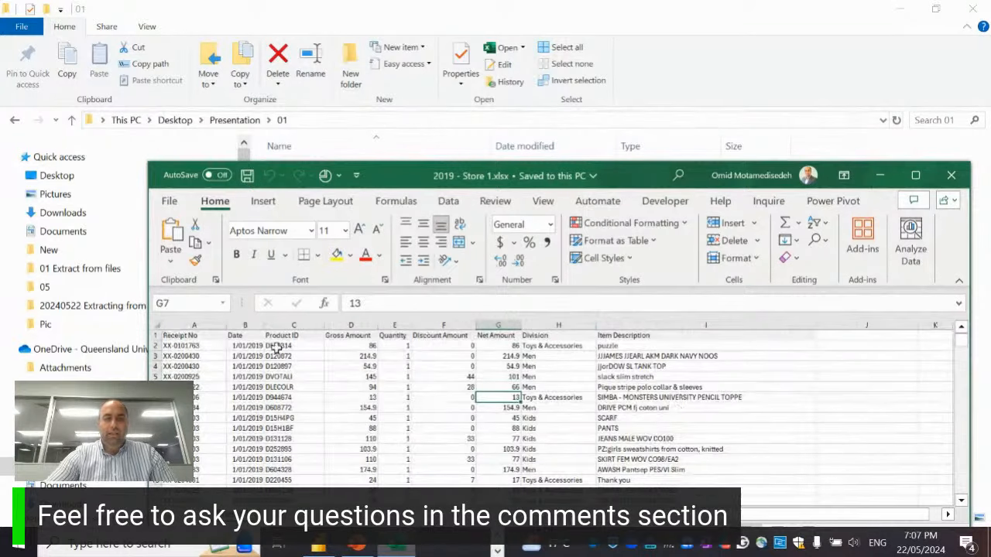
Reveal the file list in folder 01, close the 2019 - Store 1 workbook and switch to the untitled Power BI Desktop report
left_click_drag(652, 184, 581, 274)
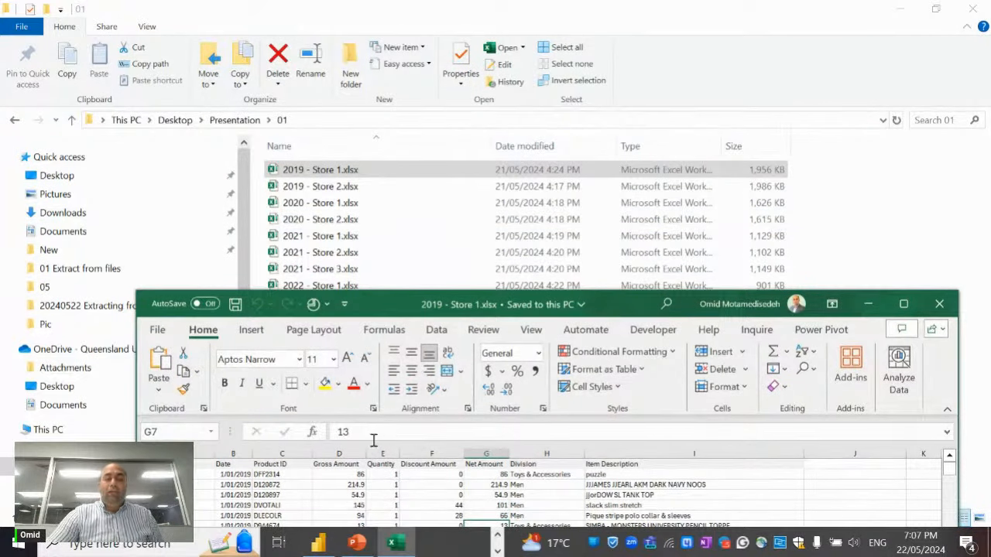
left_click(939, 305)
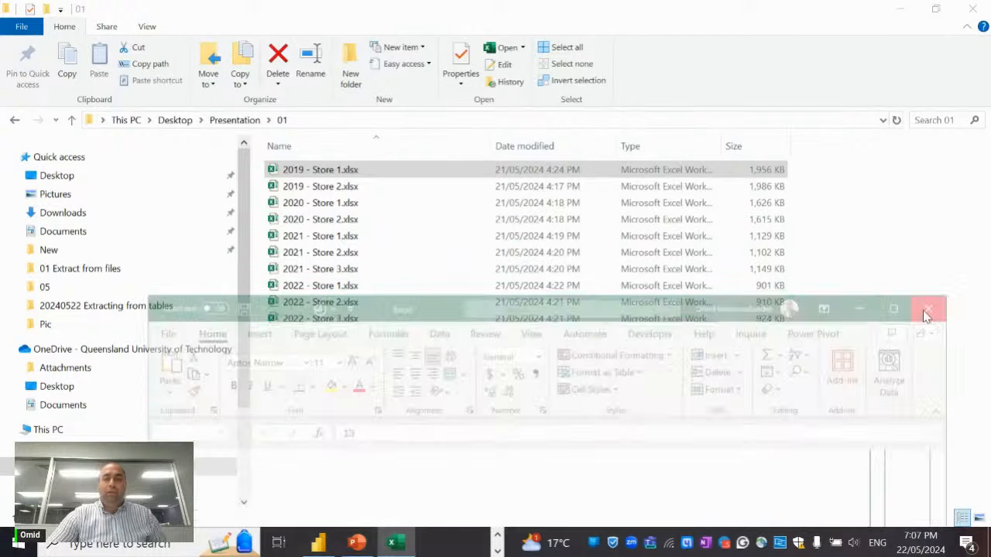
key("alt+Tab")
key("Tab")
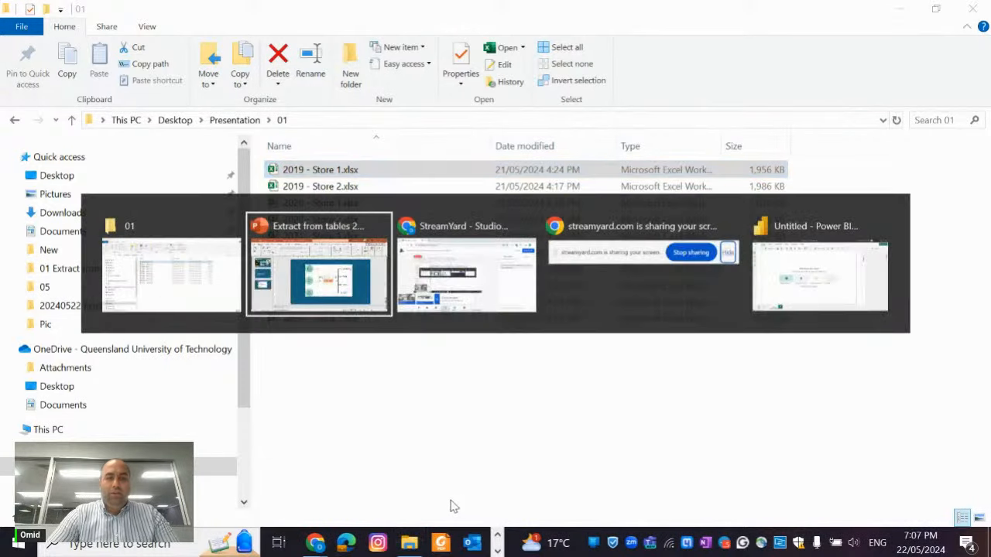
key("alt+Tab")
key("Tab")
key("Tab")
key("Tab")
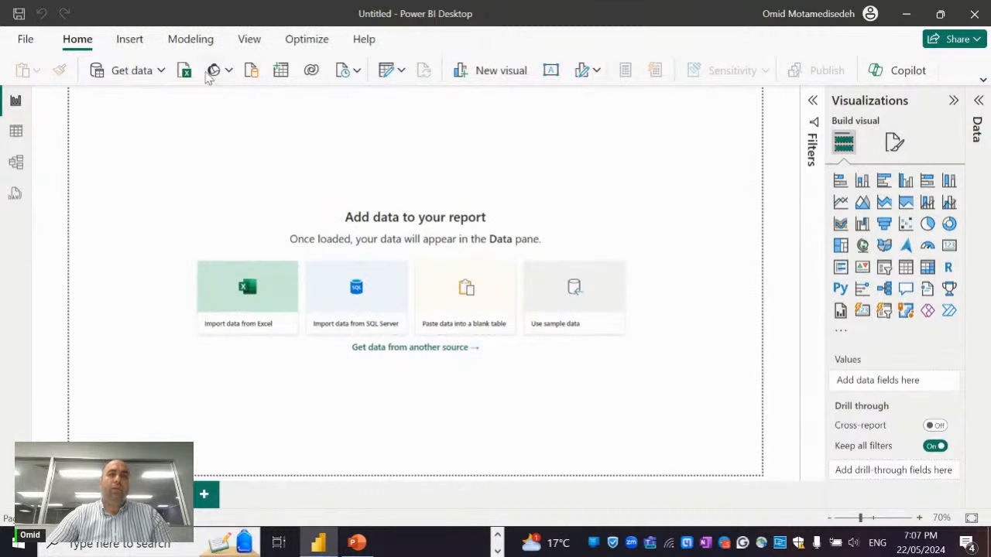
Start a new data import using the Folder connector
left_click(161, 72)
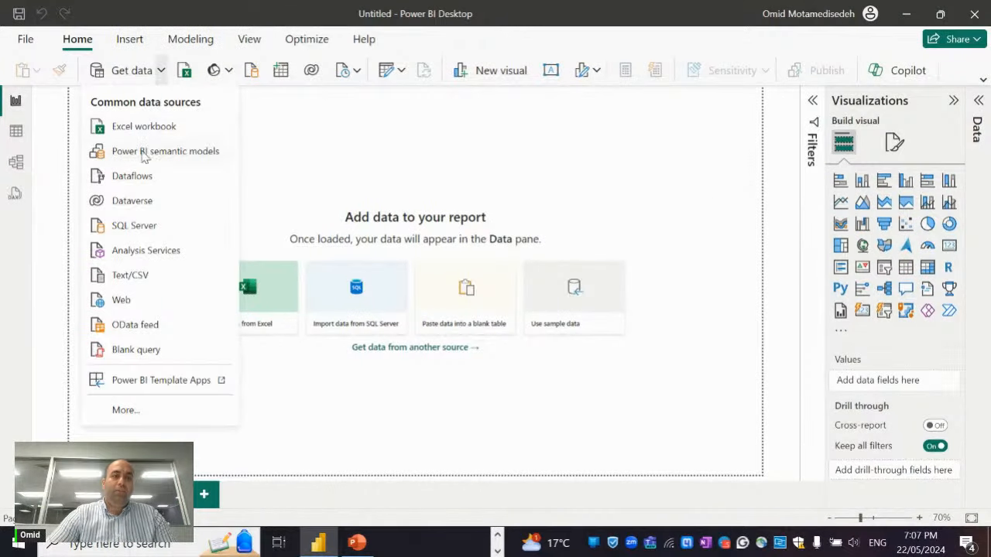
left_click(124, 409)
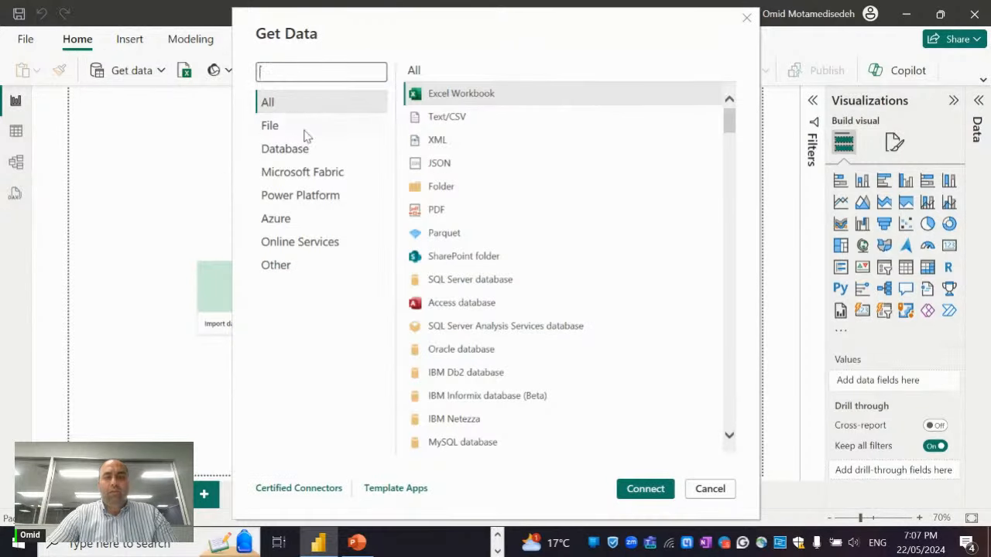
left_click(439, 191)
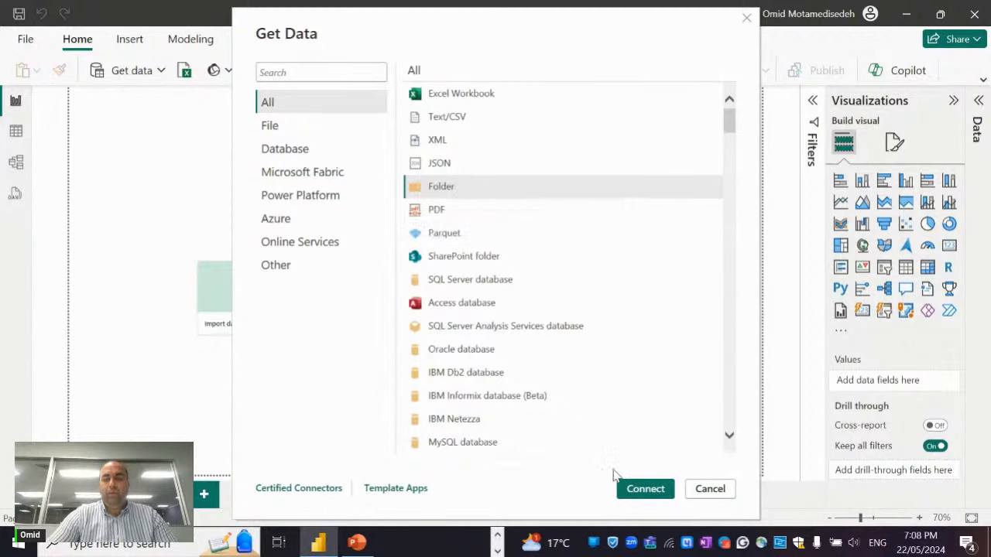
left_click(642, 488)
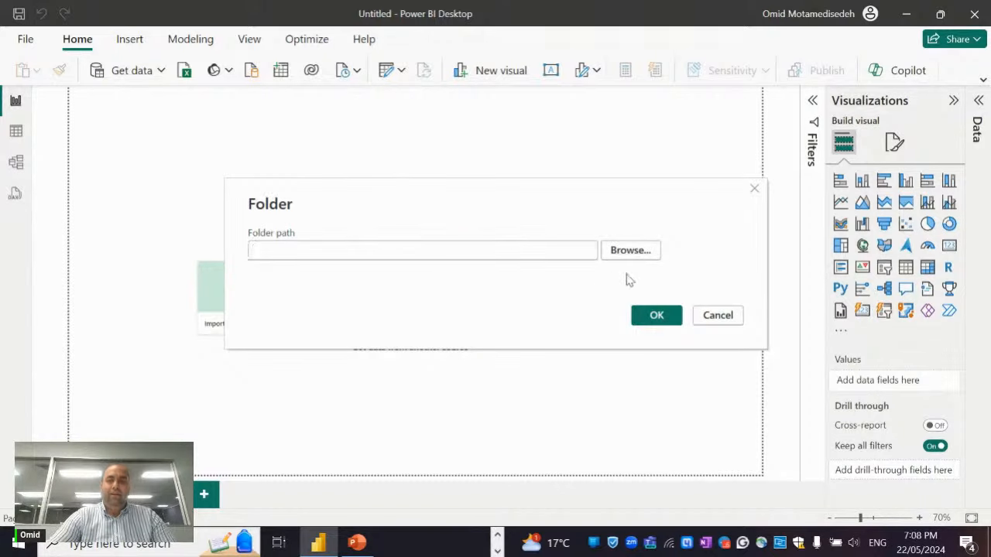
Set the folder path to This PC > Desktop > Presentation > 01 and confirm it to list the folder's files
left_click(633, 257)
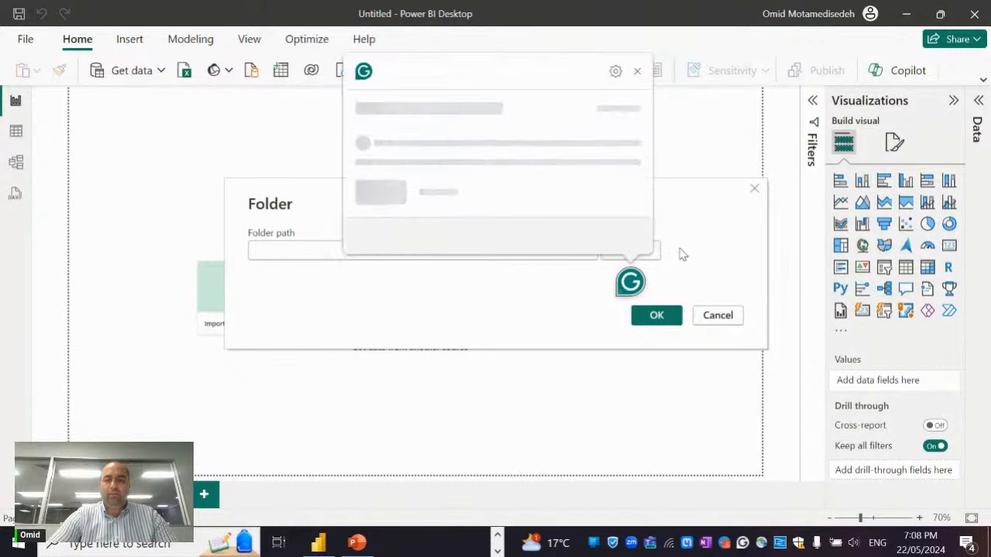
left_click(654, 251)
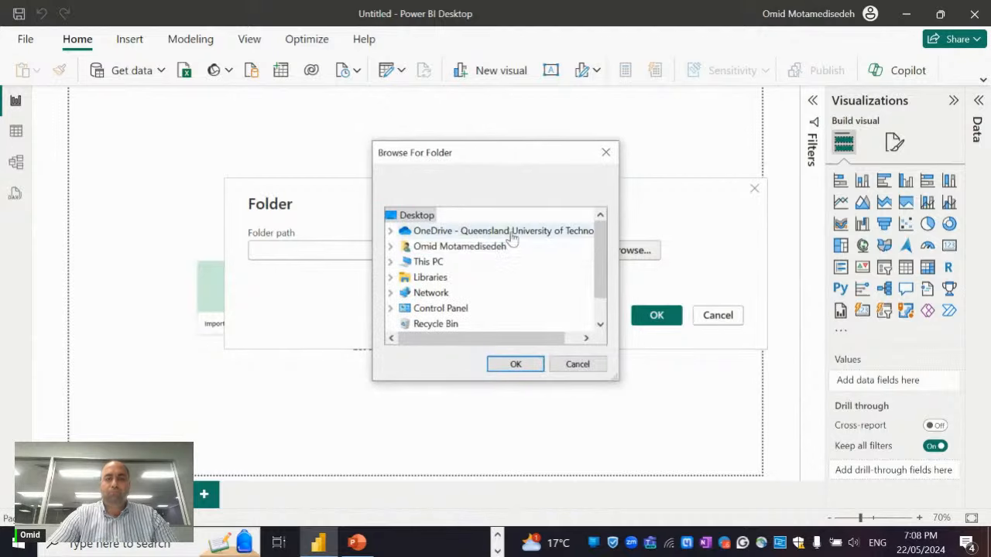
scroll(425, 275, "down", 1)
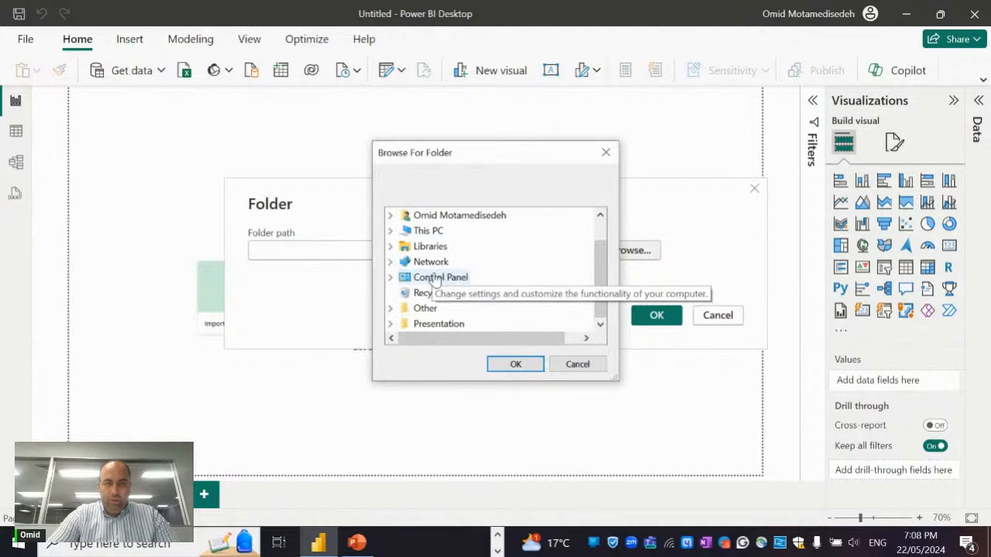
scroll(434, 283, "up", 1)
scroll(433, 285, "down", 1)
scroll(435, 289, "up", 1)
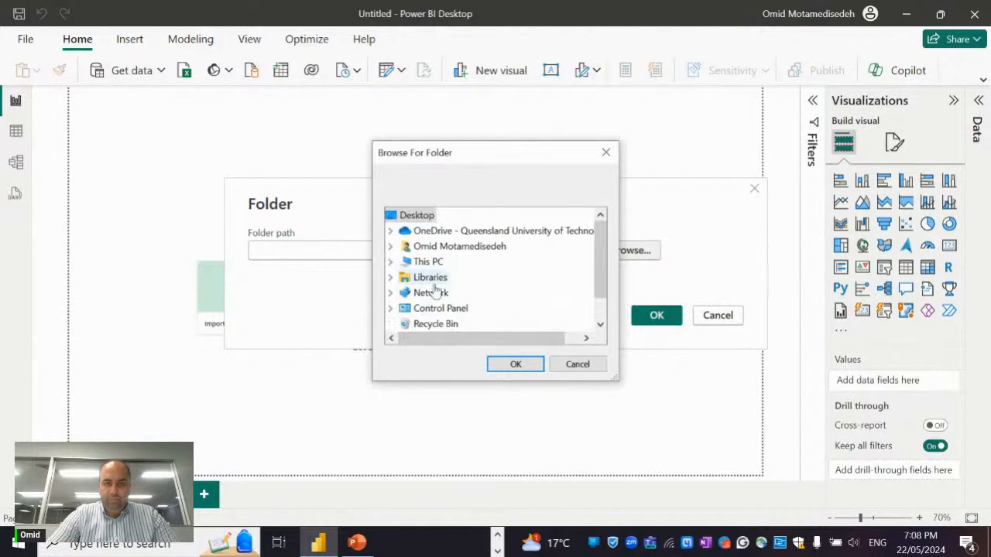
double_click(424, 263)
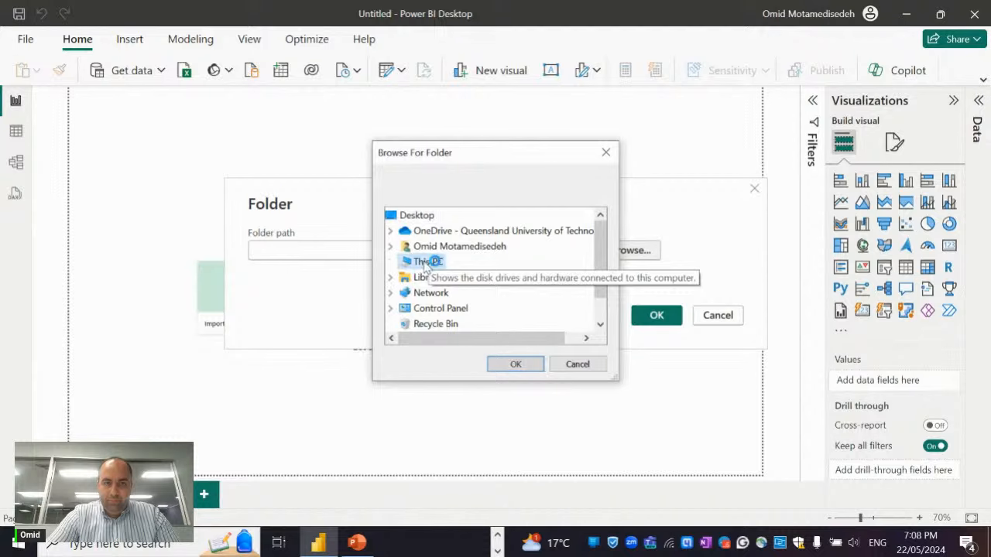
double_click(442, 248)
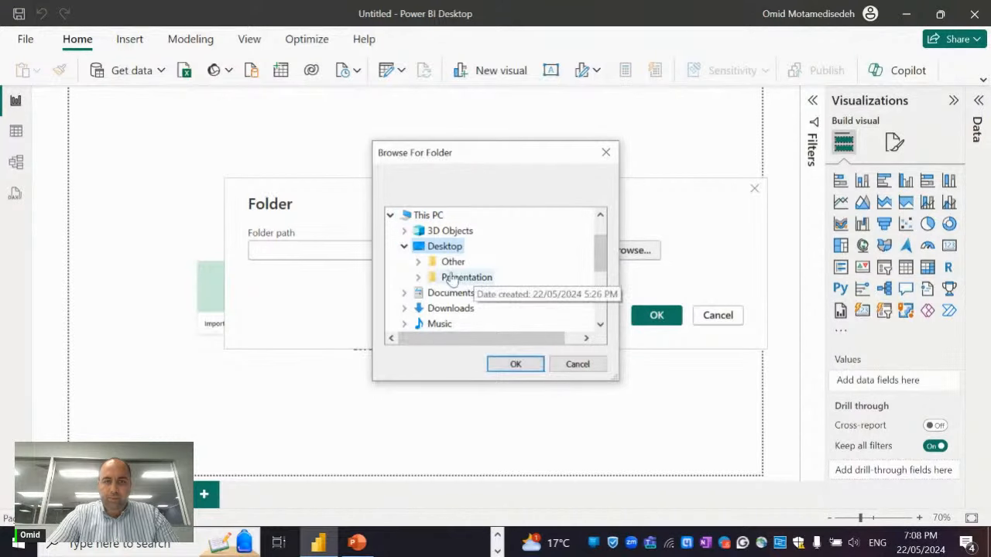
double_click(447, 264)
left_click(419, 217)
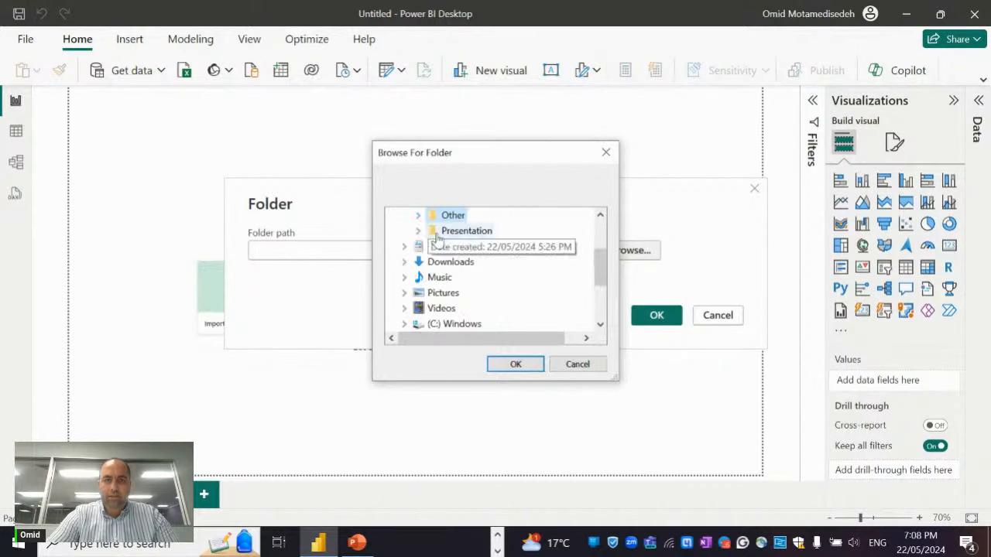
left_click(447, 233)
left_click(450, 245)
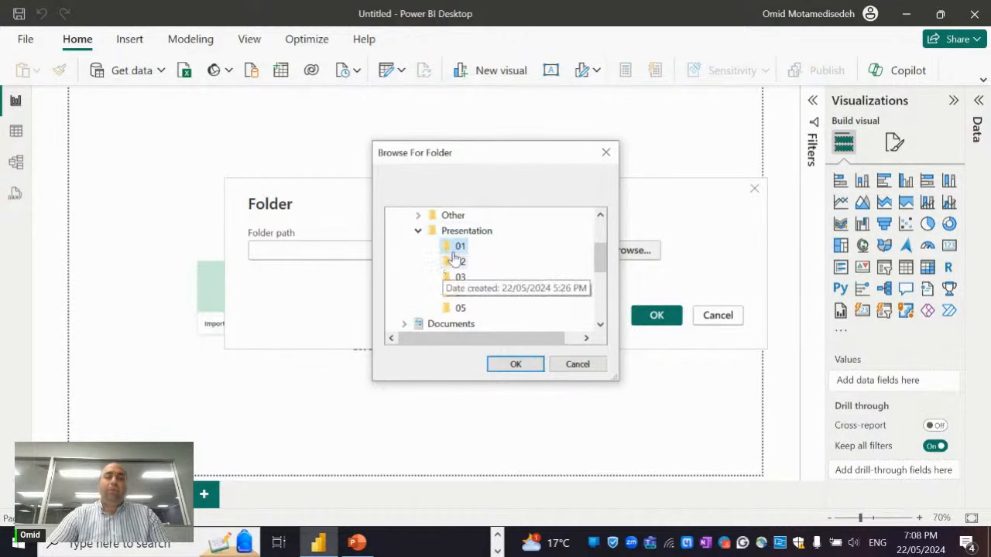
left_click(514, 364)
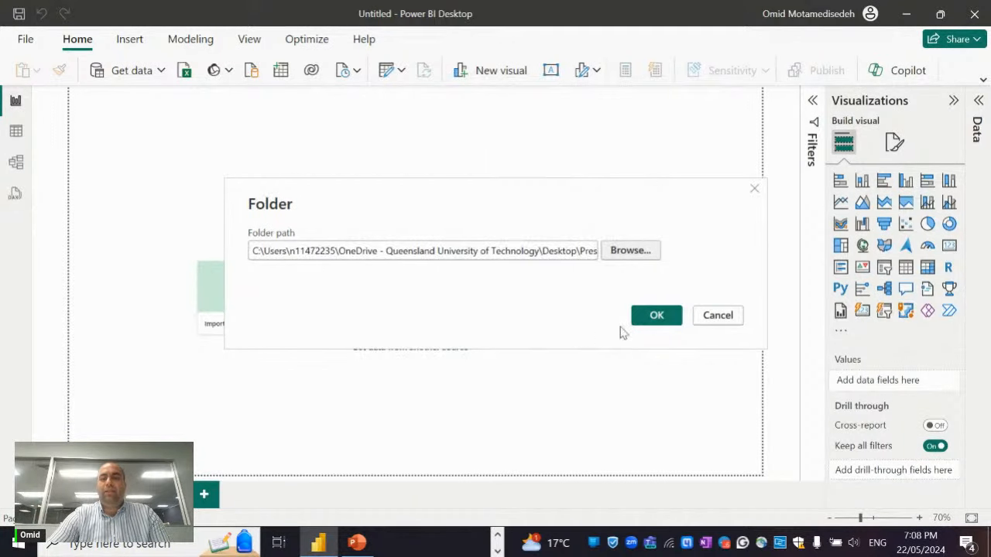
left_click(662, 318)
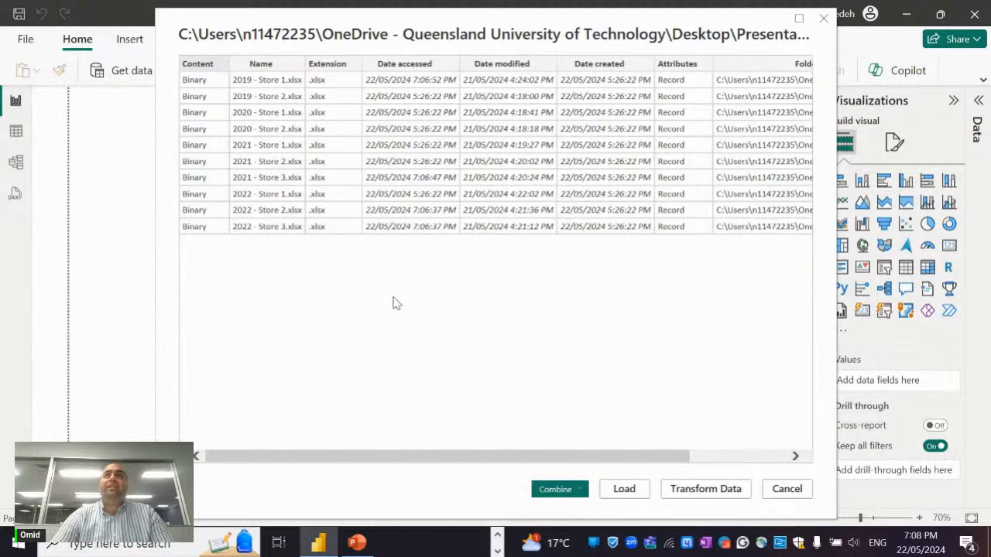
Combine and load the folder's files, using 2019 - Store 1.xlsx as the sample file and Sheet1 as the object to extract
left_click(577, 489)
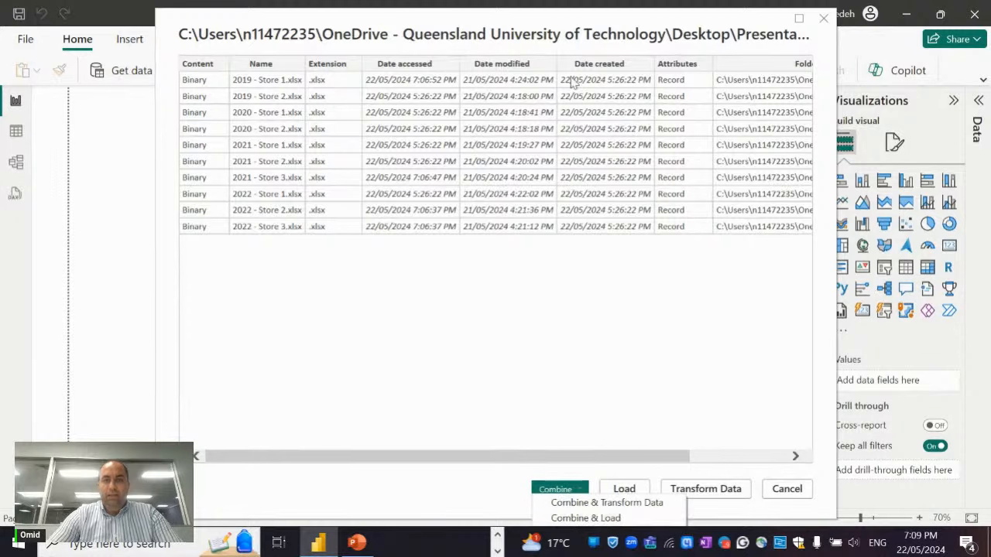
left_click(588, 517)
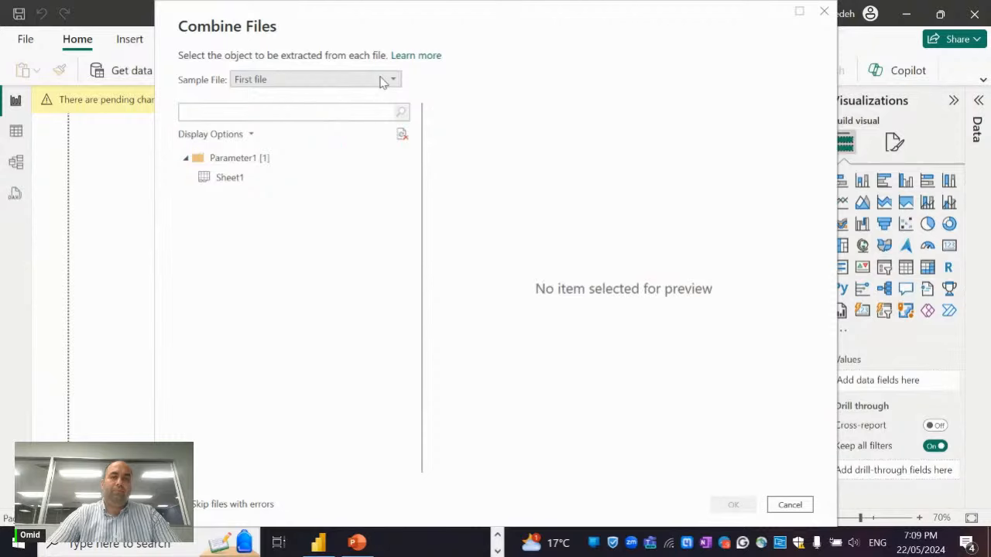
left_click(382, 80)
left_click(333, 112)
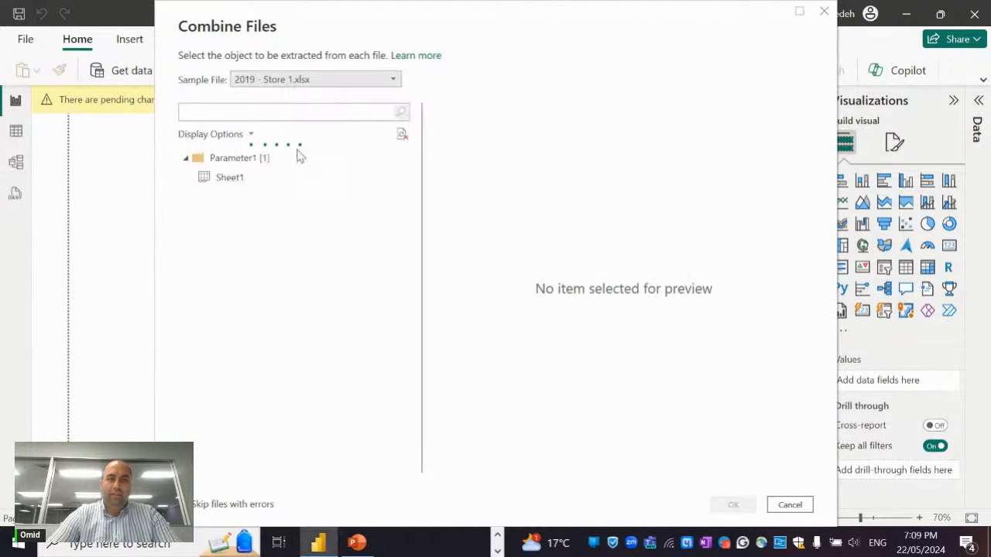
left_click(232, 178)
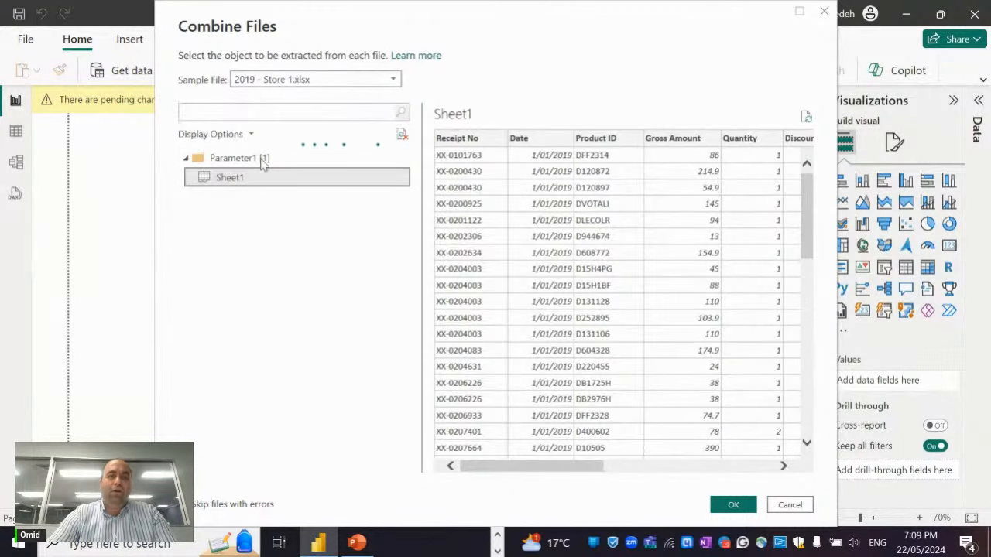
left_click(748, 504)
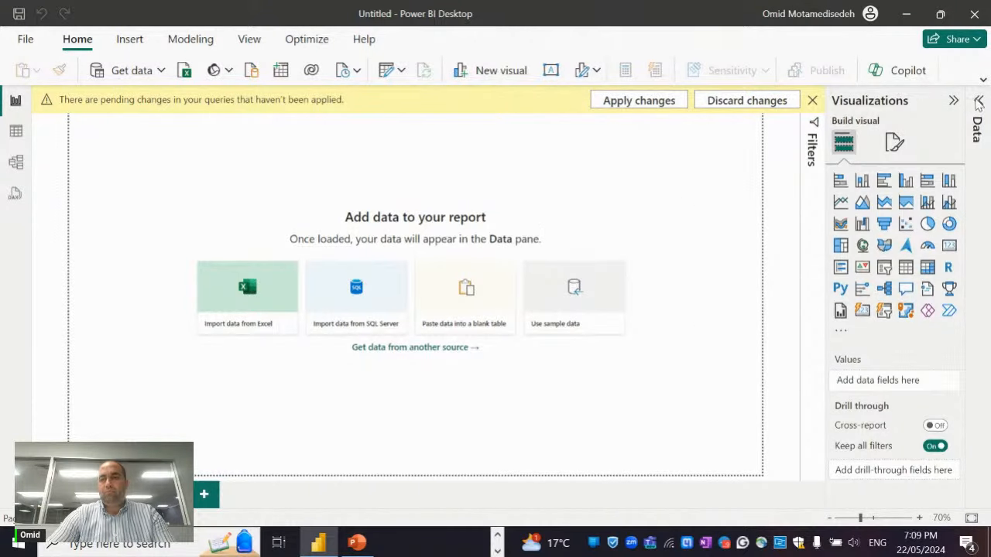
Select the loaded table 01, display it in Table view and browse its combined rows
left_click(978, 101)
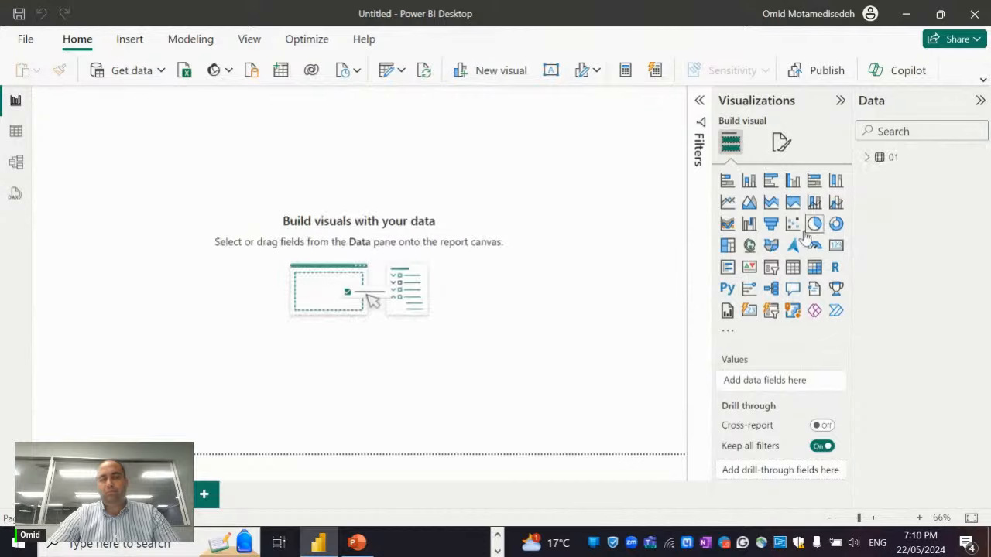
left_click(891, 160)
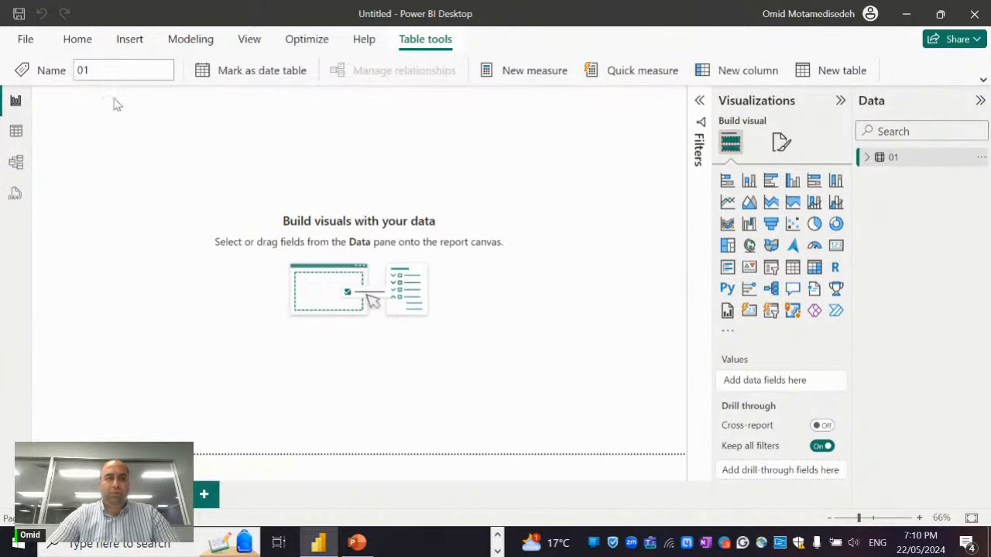
left_click(16, 131)
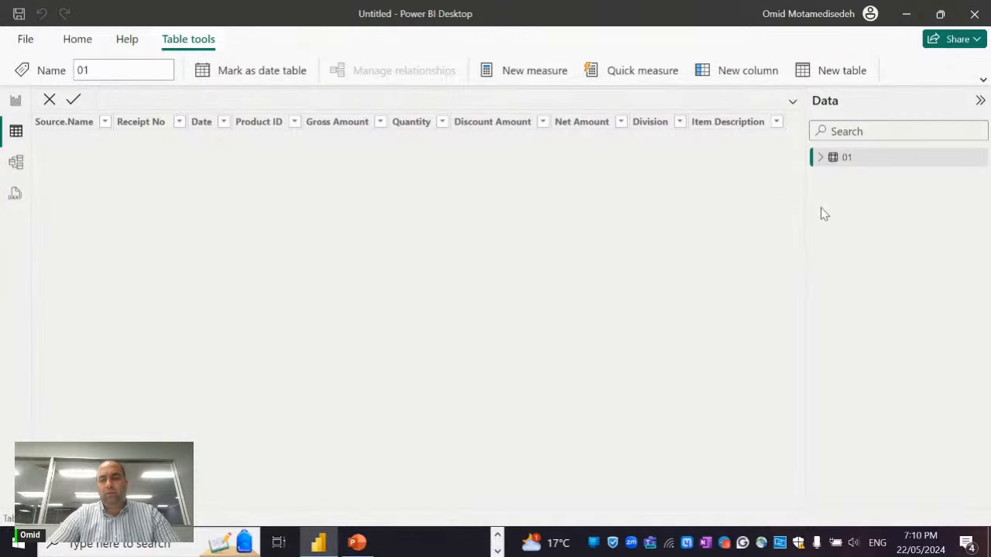
scroll(422, 232, "down", 10)
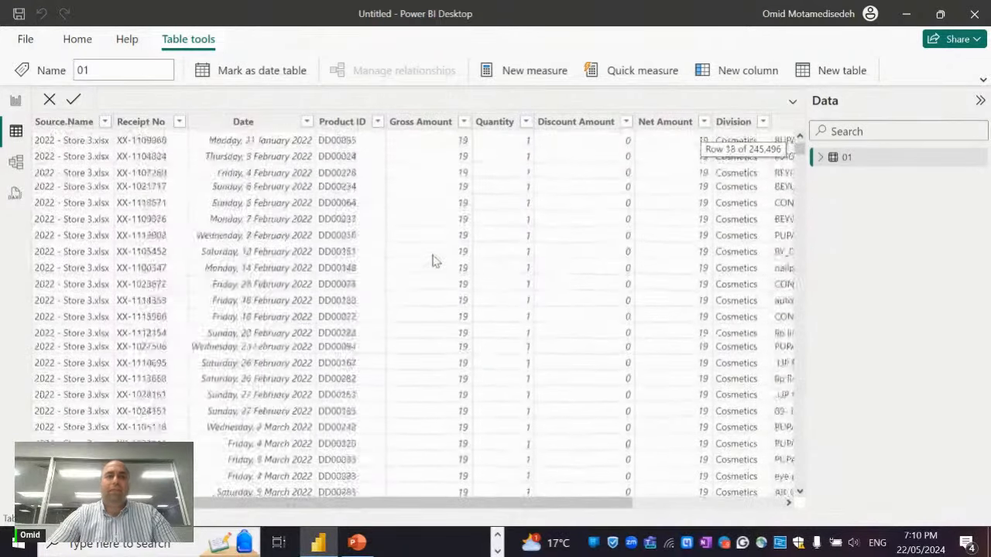
Check which dates the Date column contains by browsing its filter list, leaving the filter unchanged
scroll(464, 224, "up", 10)
left_click_drag(513, 503, 376, 436)
left_click(304, 124)
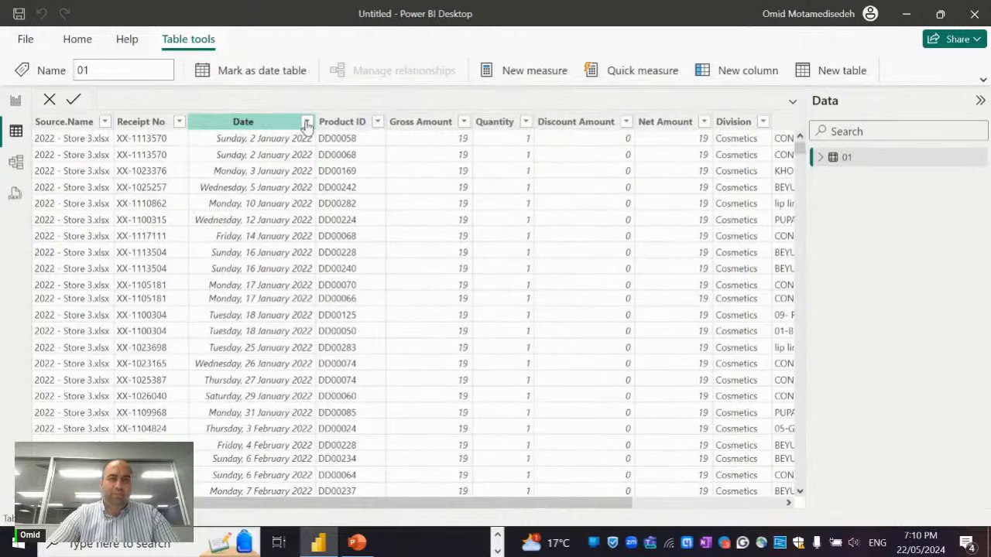
left_click(307, 124)
scroll(411, 368, "down", 10)
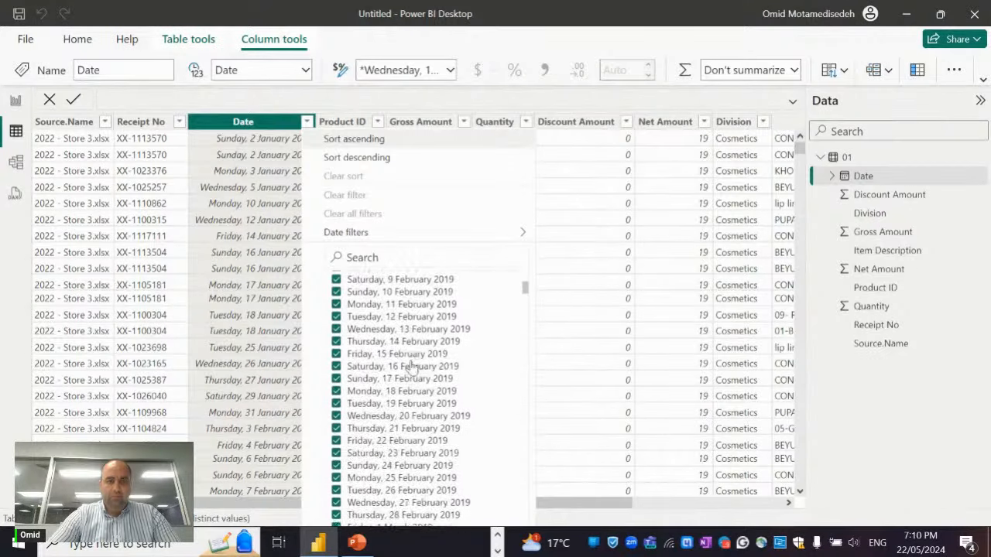
scroll(412, 367, "down", 3)
left_click(82, 133)
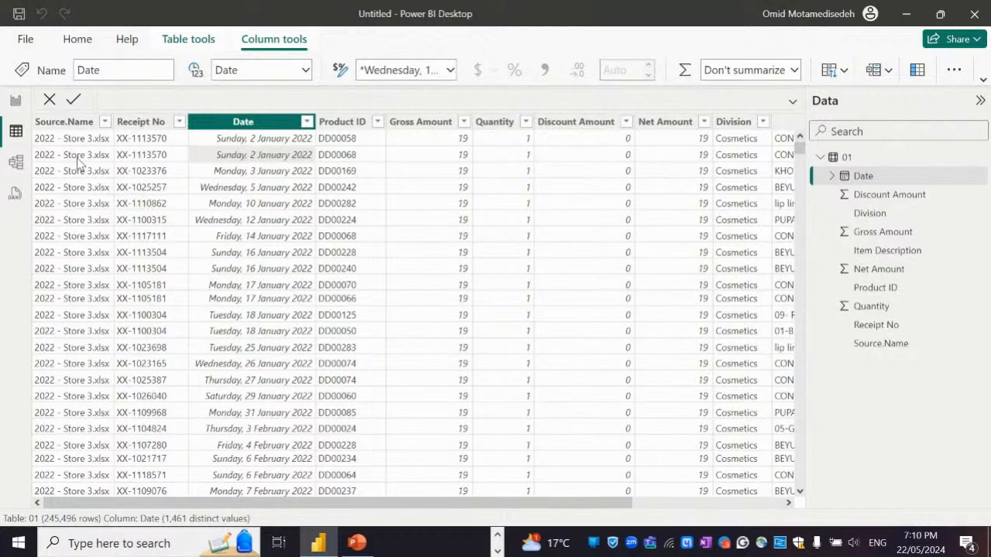
Open table 01's query for editing and review its applied steps back to Source, returning to Changed Type
left_click(980, 158)
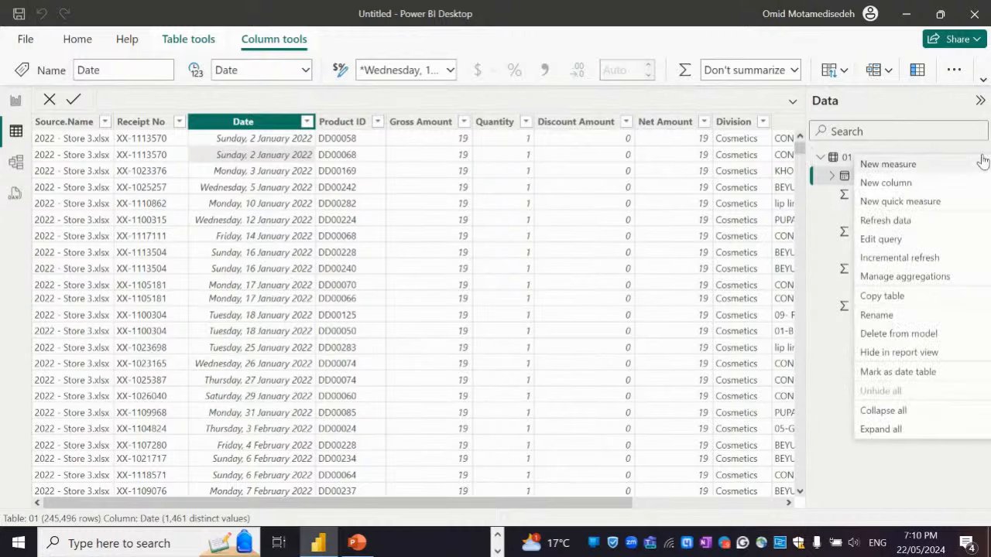
left_click(894, 240)
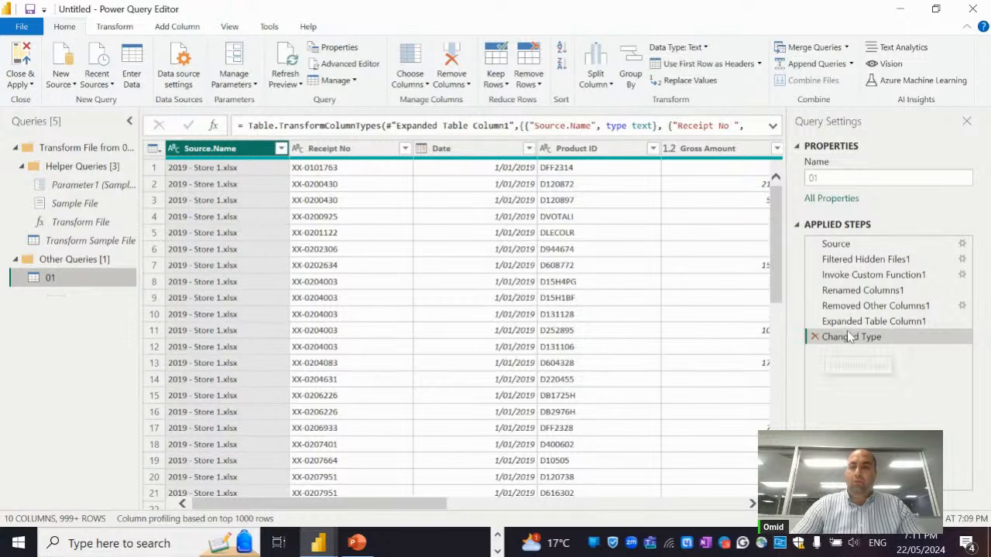
left_click(867, 321)
left_click(866, 305)
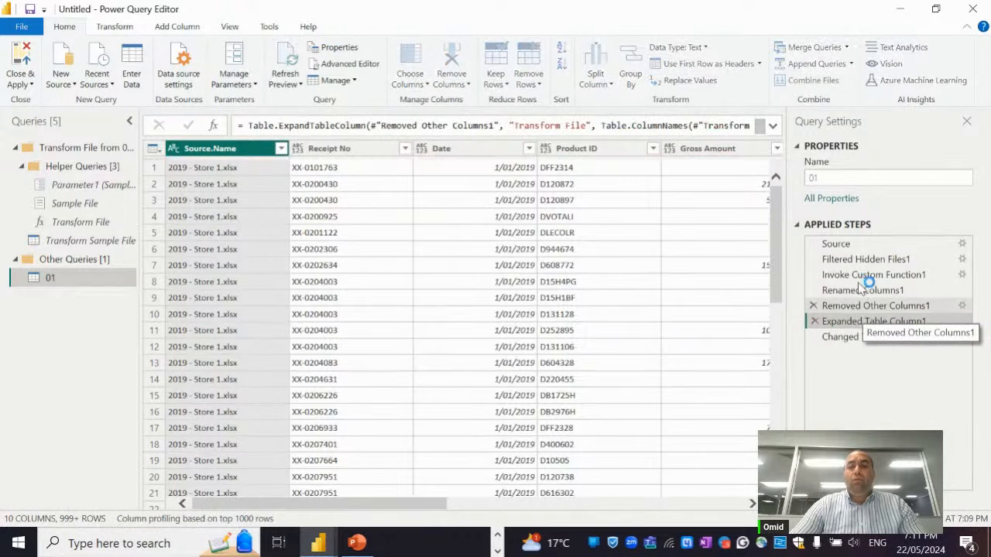
left_click(860, 275)
left_click(859, 259)
left_click(850, 244)
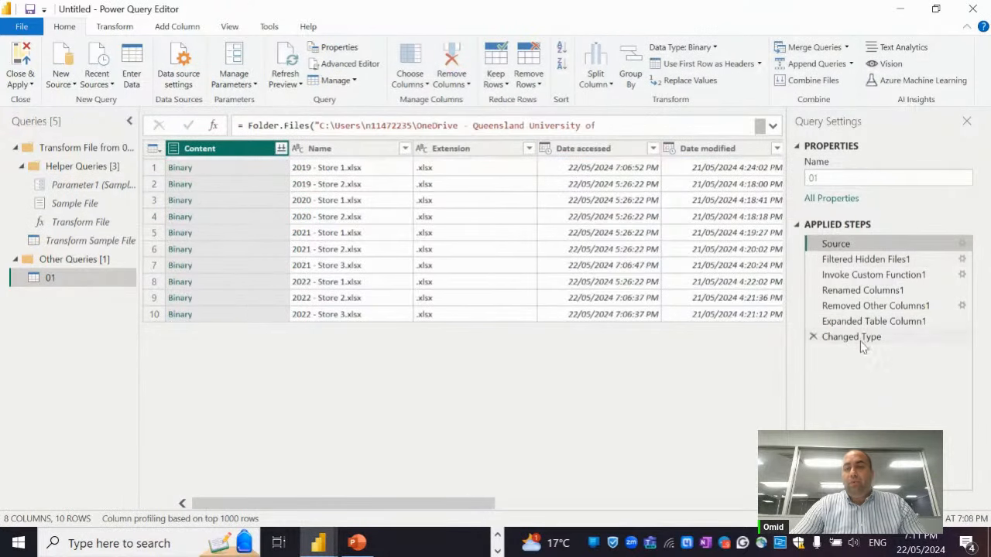
left_click(878, 337)
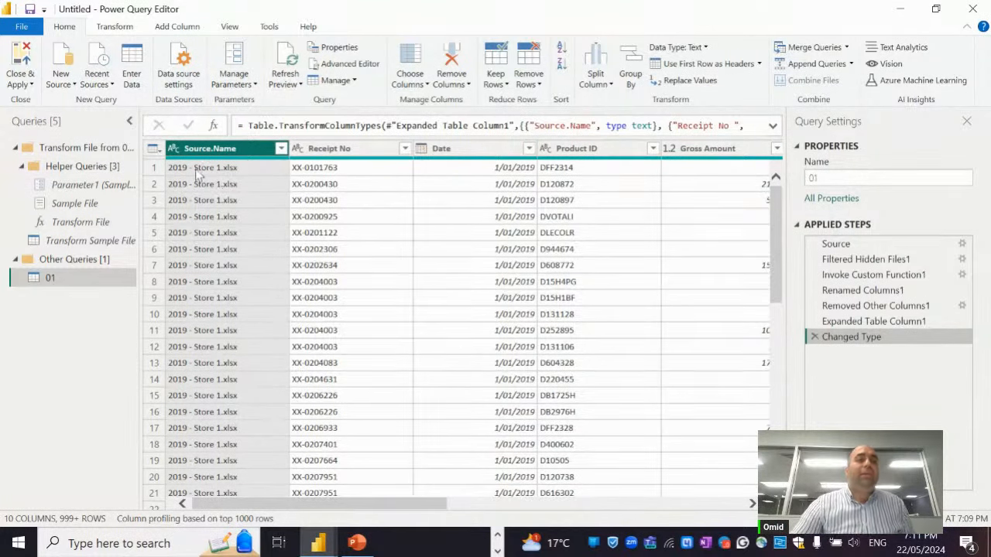
Examine the Source.Name column's rows and load its complete list of filter values without applying a filter
scroll(198, 217, "down", 10)
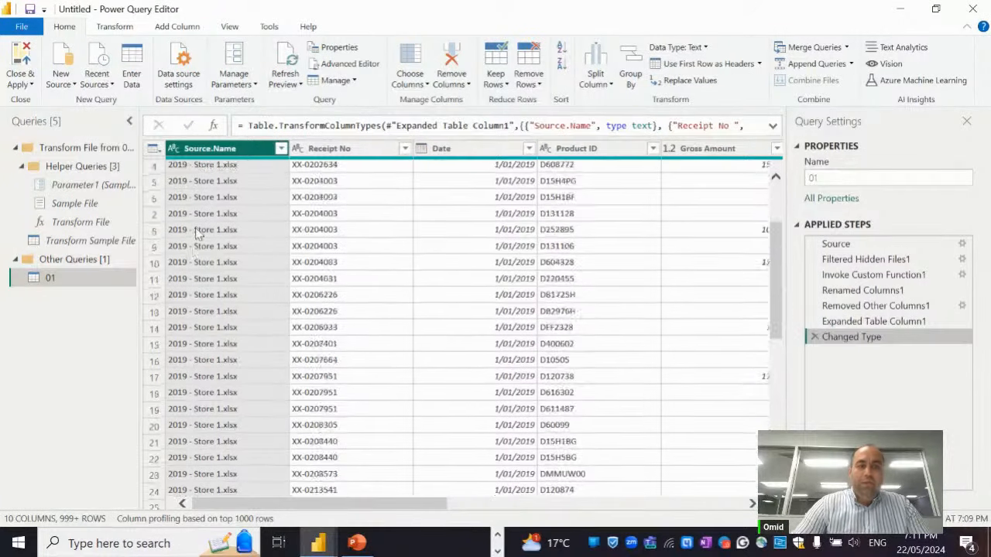
scroll(224, 233, "down", 1)
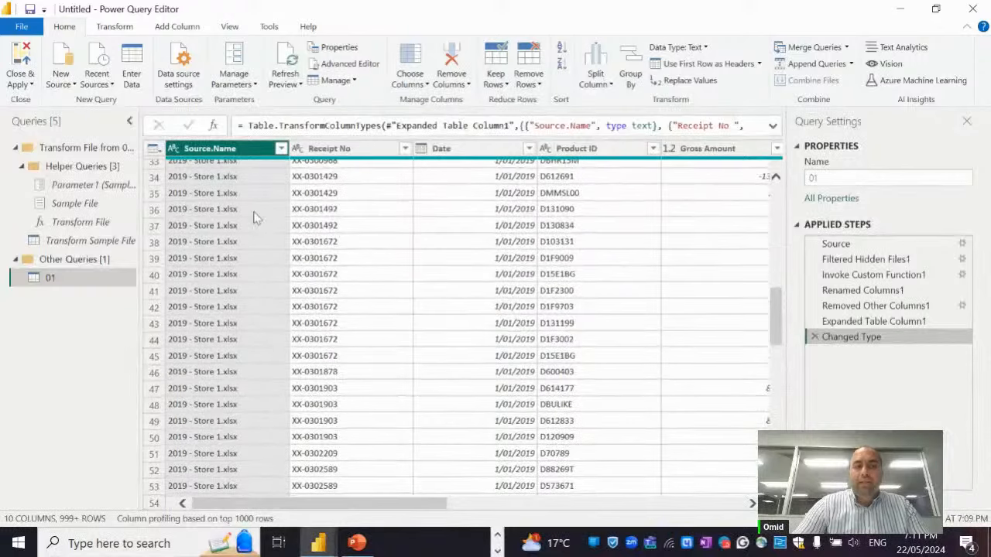
left_click(280, 148)
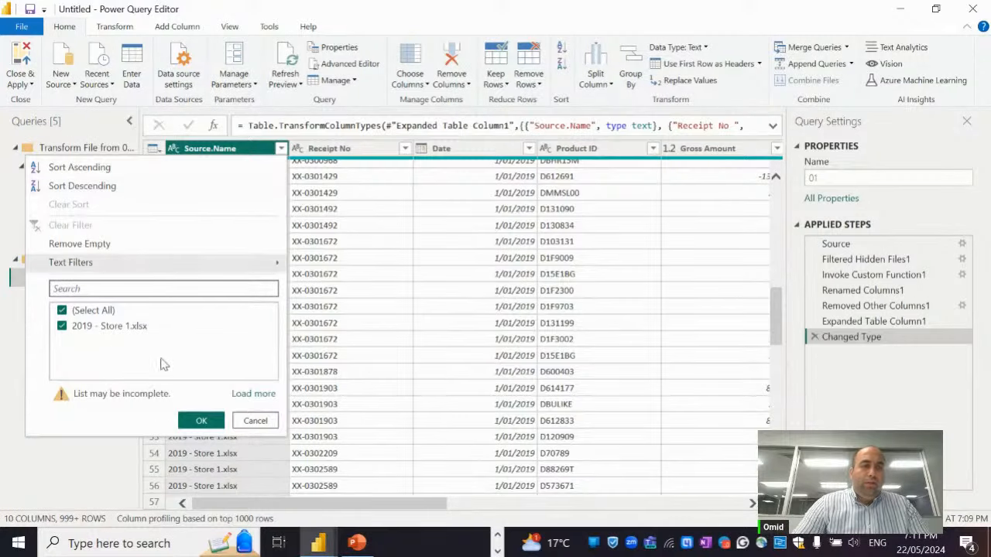
left_click(246, 394)
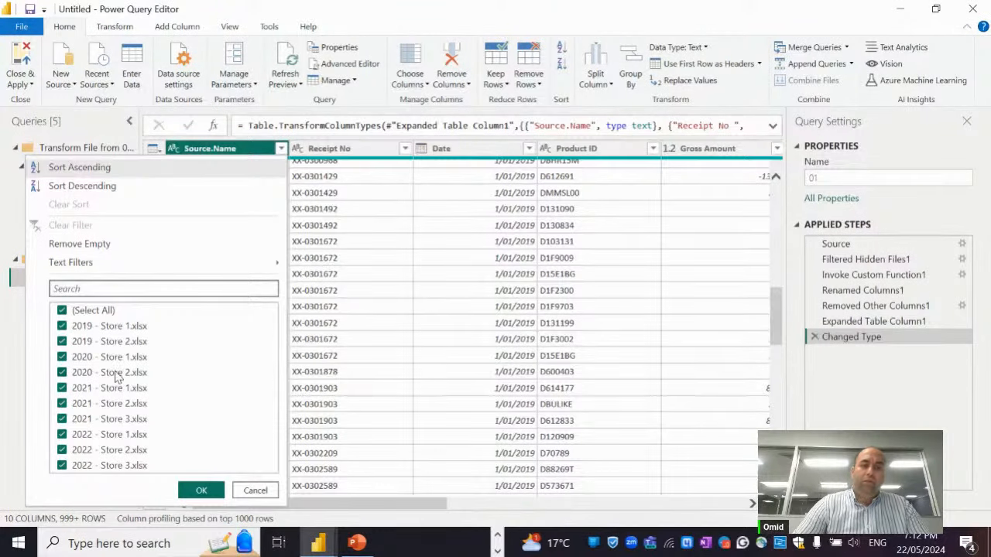
left_click(319, 263)
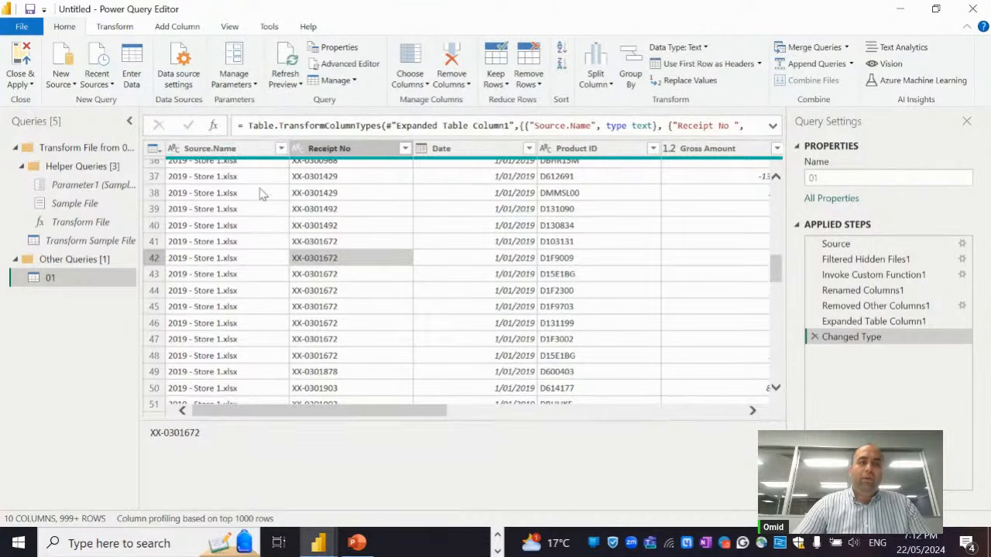
Try replacing .xlsx with nothing in the Source.Name column, and delete the resulting Replaced Value step
right_click(227, 151)
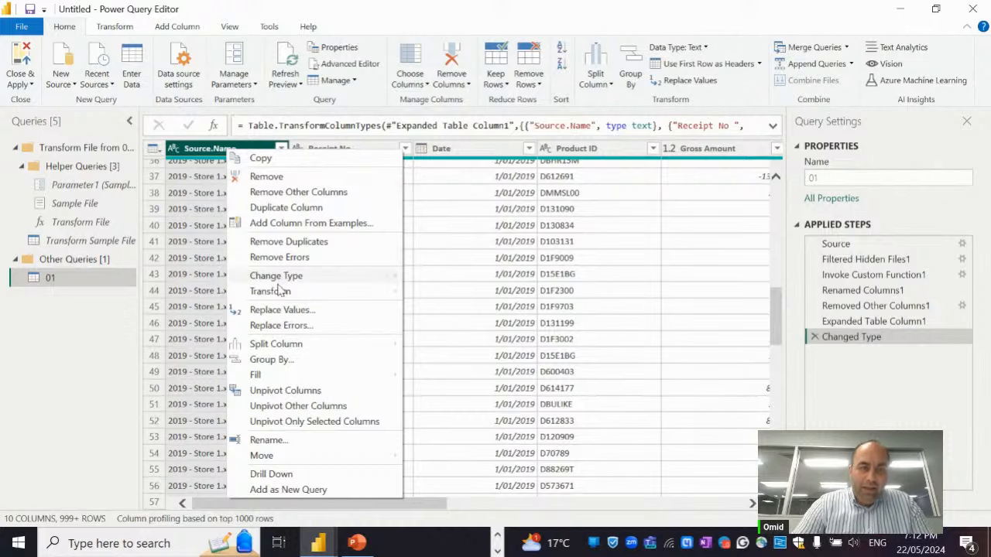
left_click(293, 327)
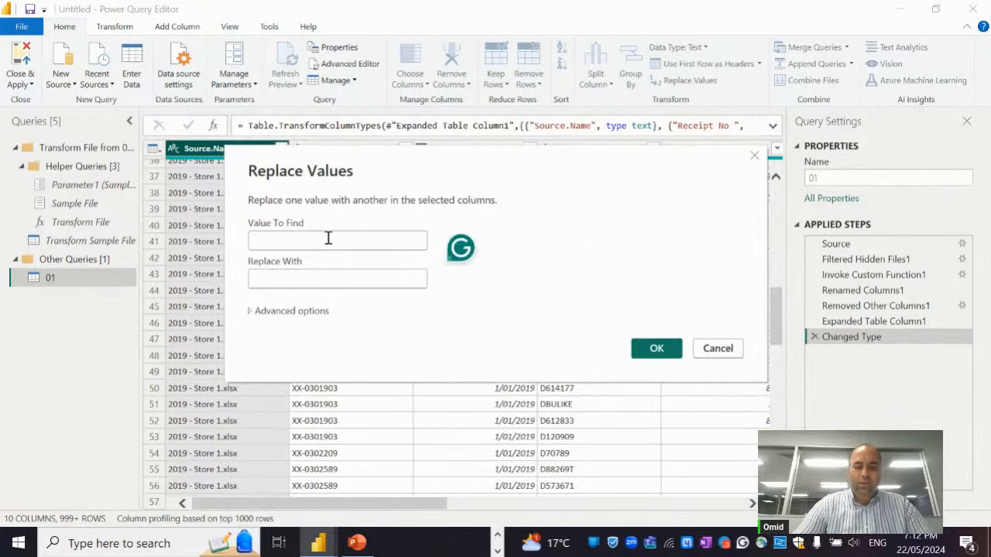
type(".xlsx")
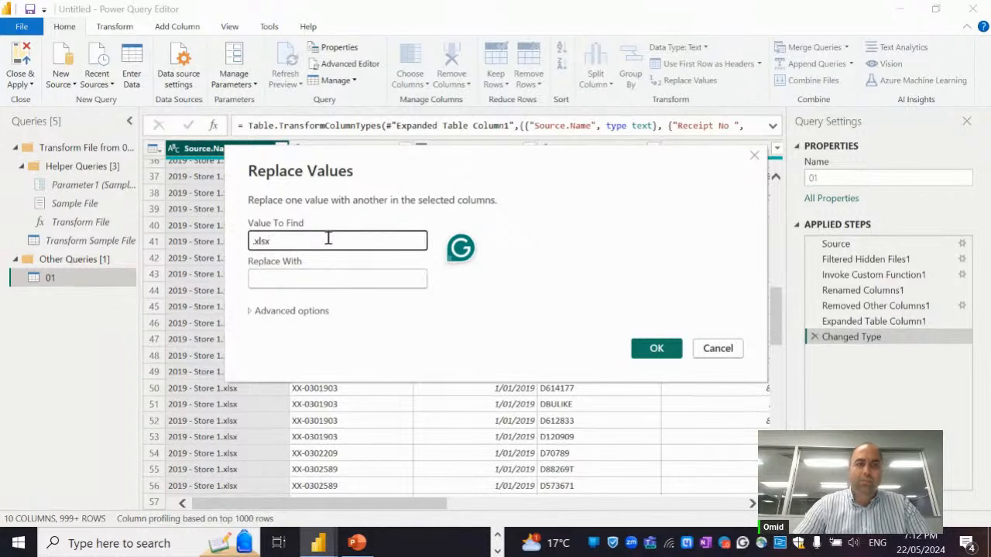
left_click(656, 348)
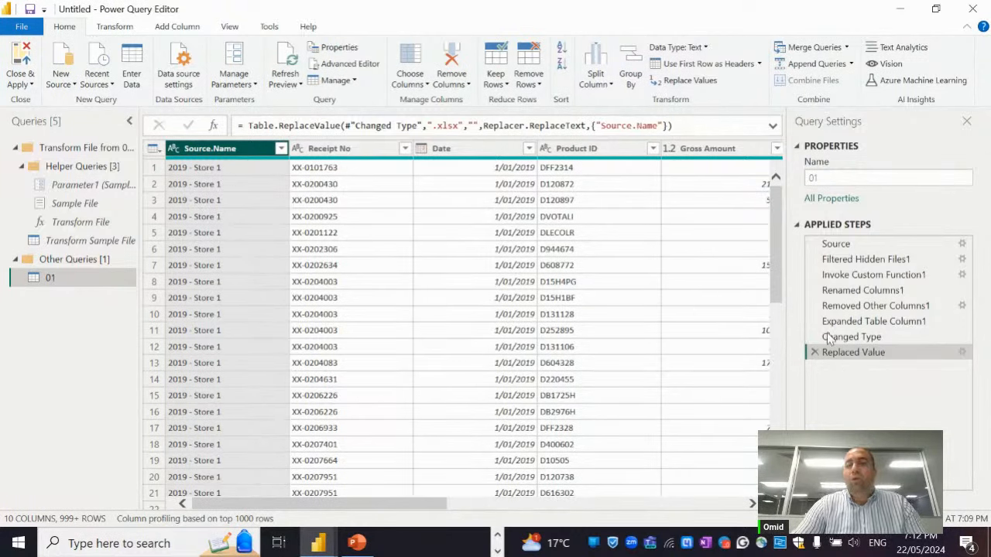
left_click(813, 353)
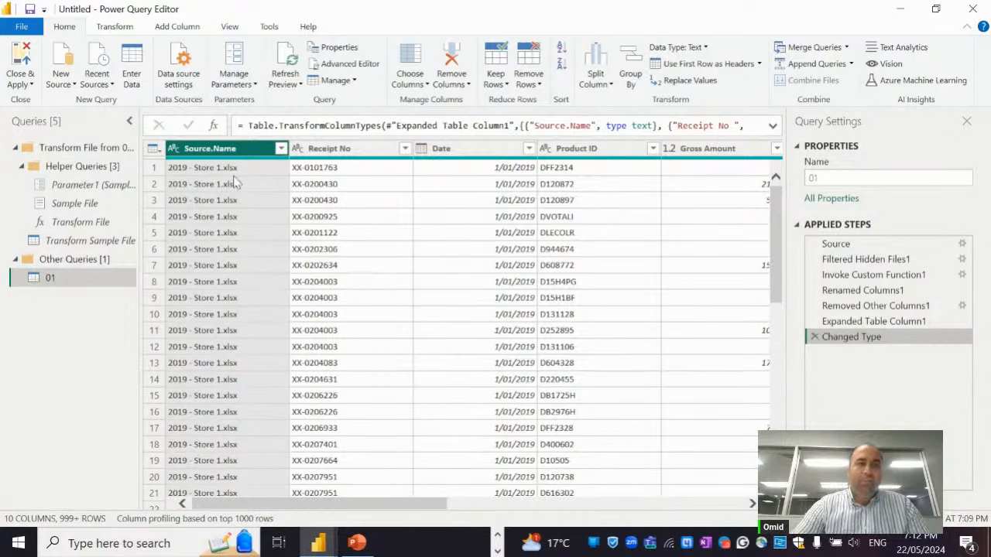
Convert the text in the Source.Name column to lowercase
left_click(115, 28)
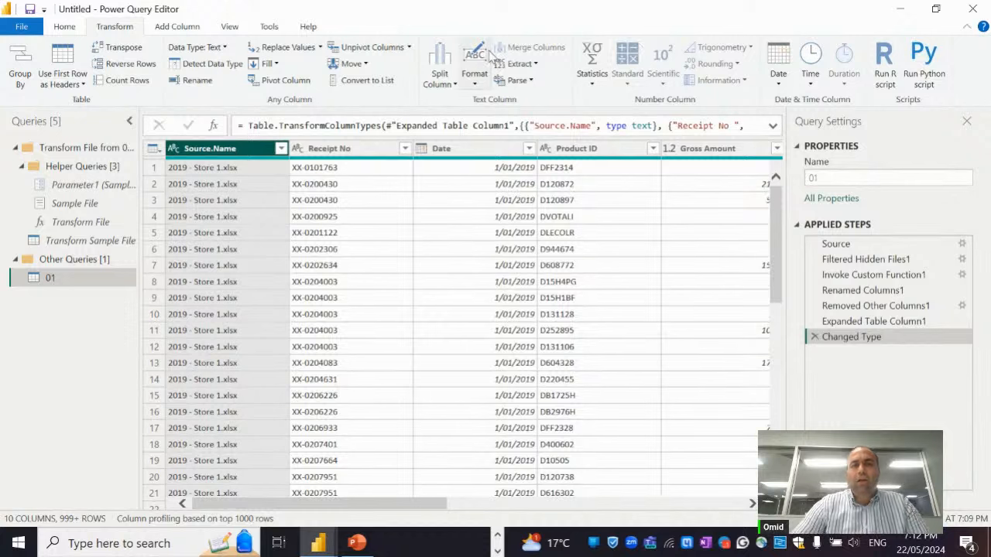
left_click(484, 86)
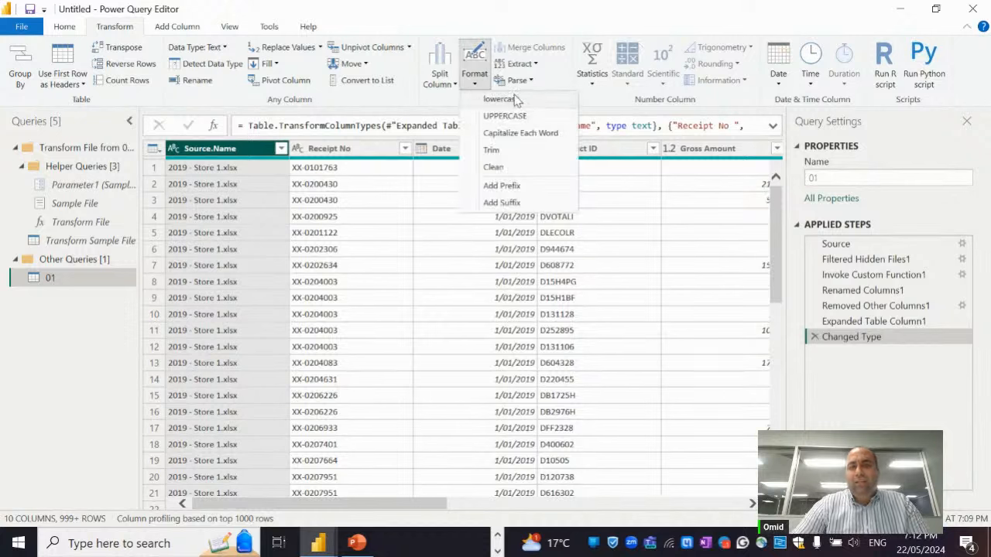
left_click(515, 99)
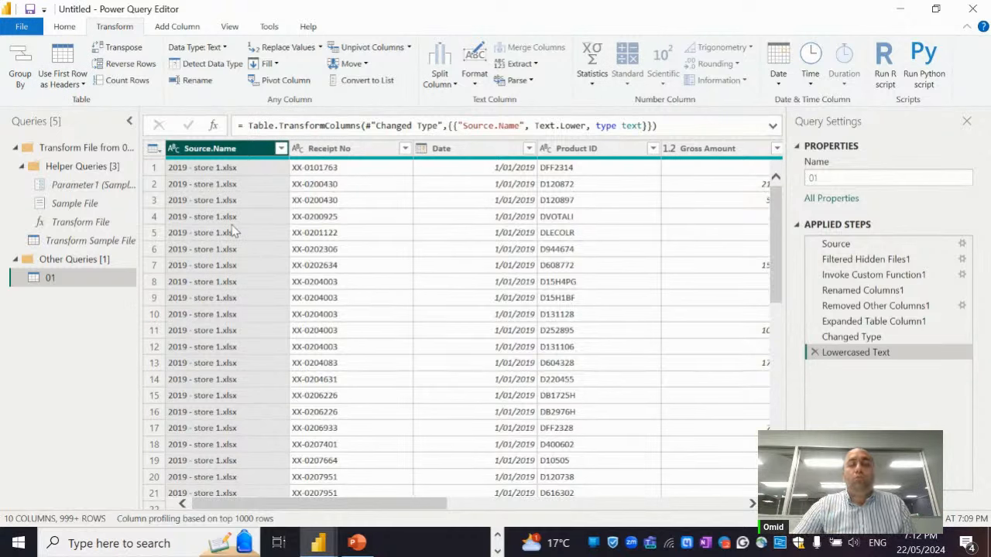
Examine the Lowercased Text step's formula and its Source.Name argument, comparing the column with the Changed Type step
left_click(286, 125)
key("shift+Home")
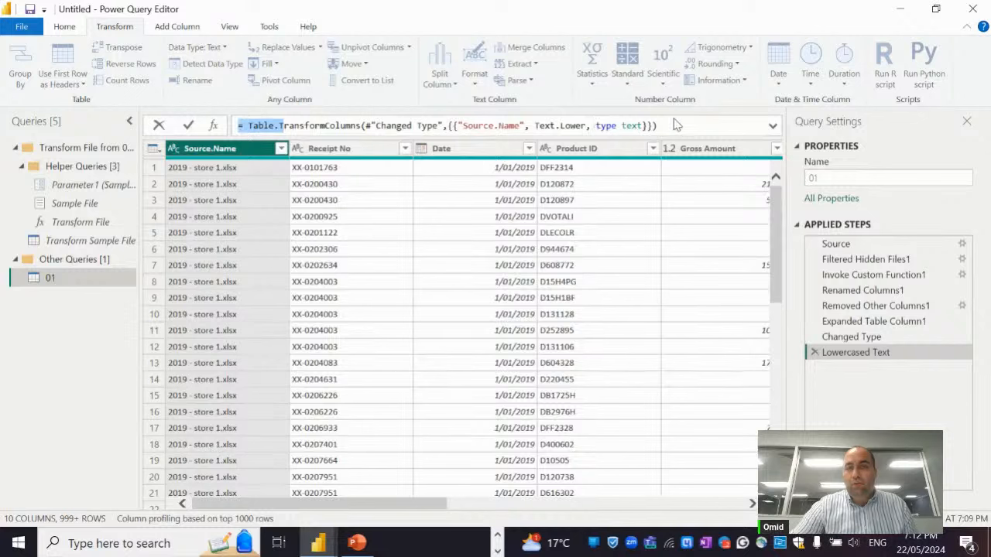
left_click(214, 148)
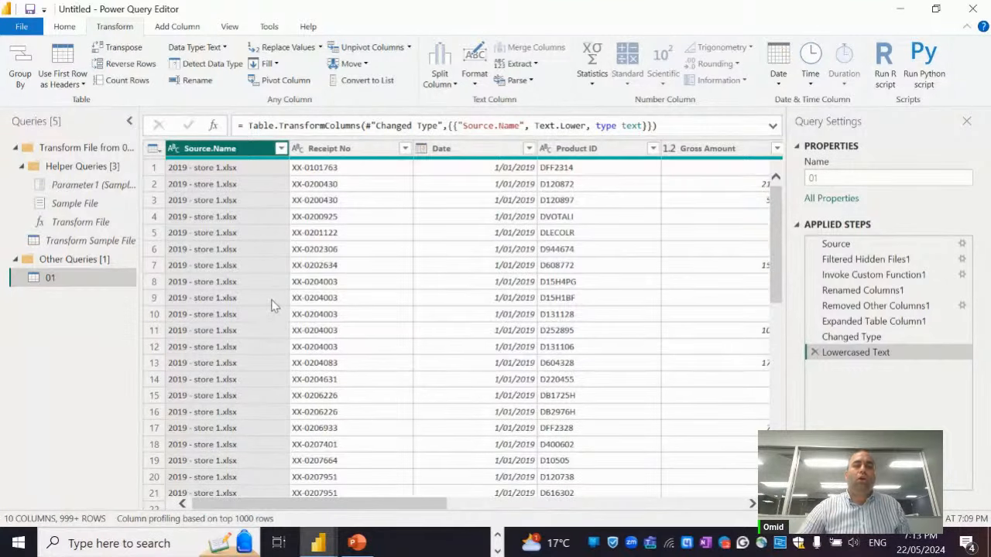
left_click(856, 334)
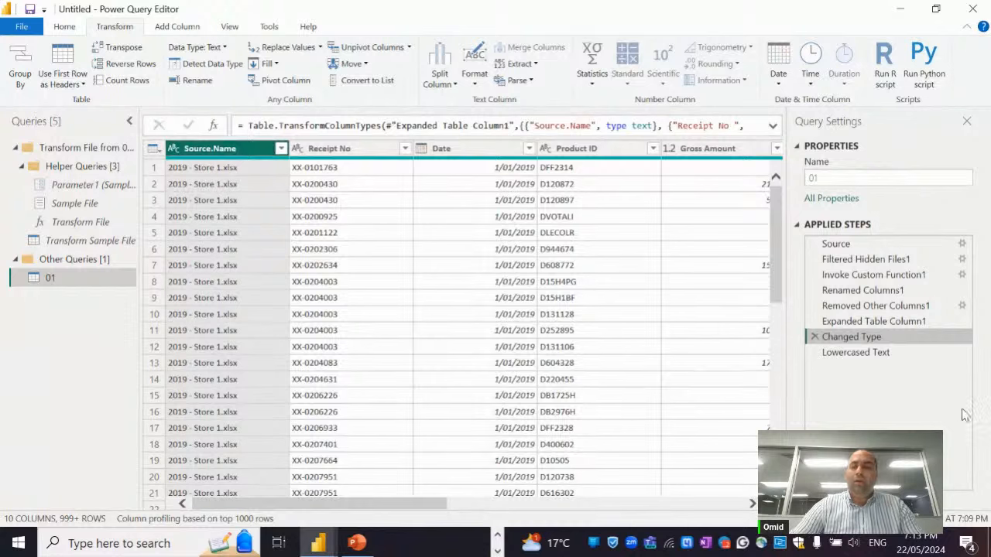
left_click(885, 352)
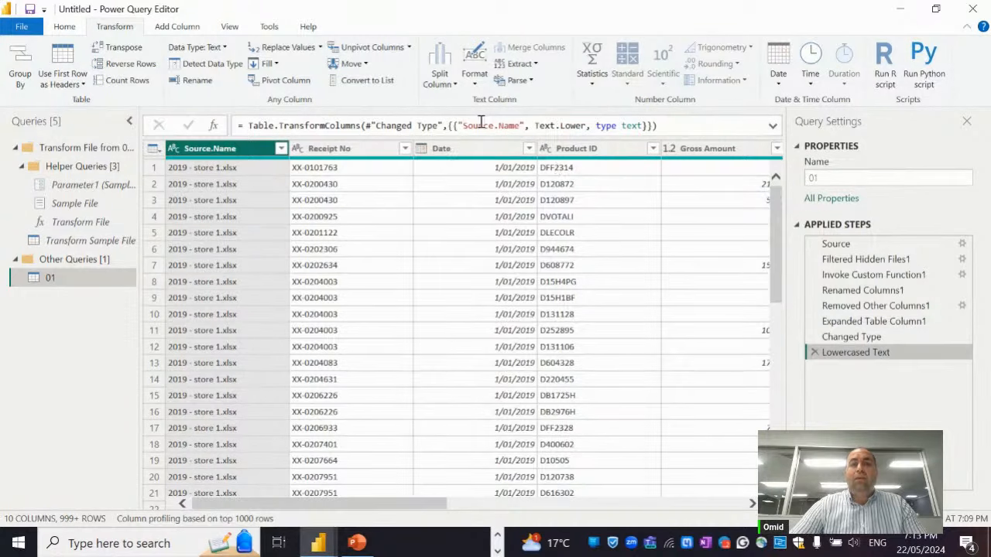
left_click_drag(518, 125, 464, 127)
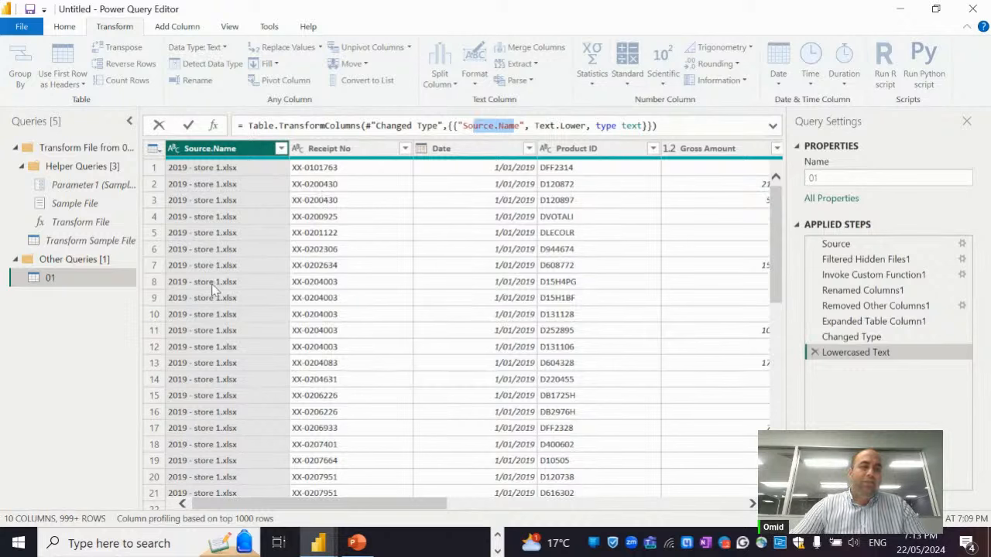
Change the function in the Lowercased Text step's formula to Text.Upper
left_click(533, 127)
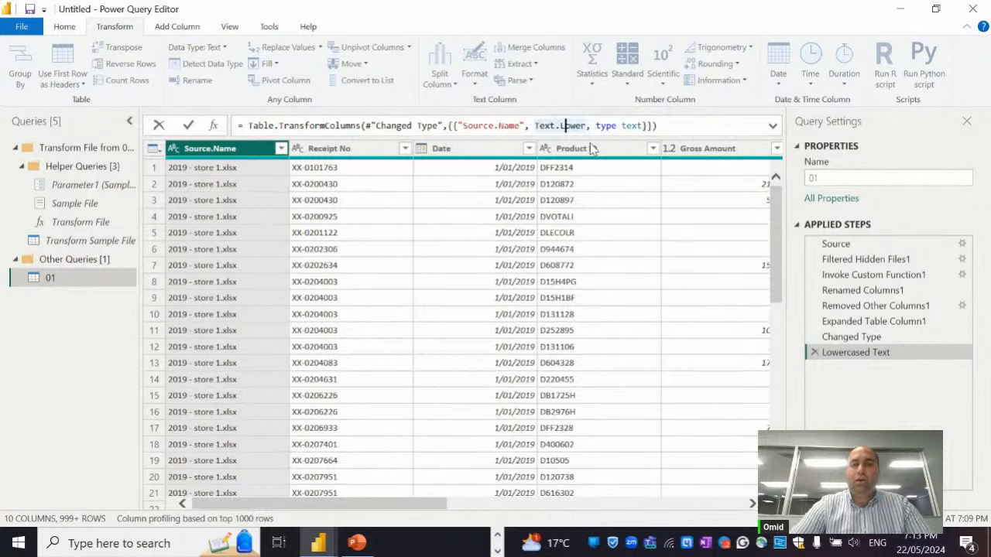
key("ctrl+shift+Right")
key("BackSpace")
type("Upper")
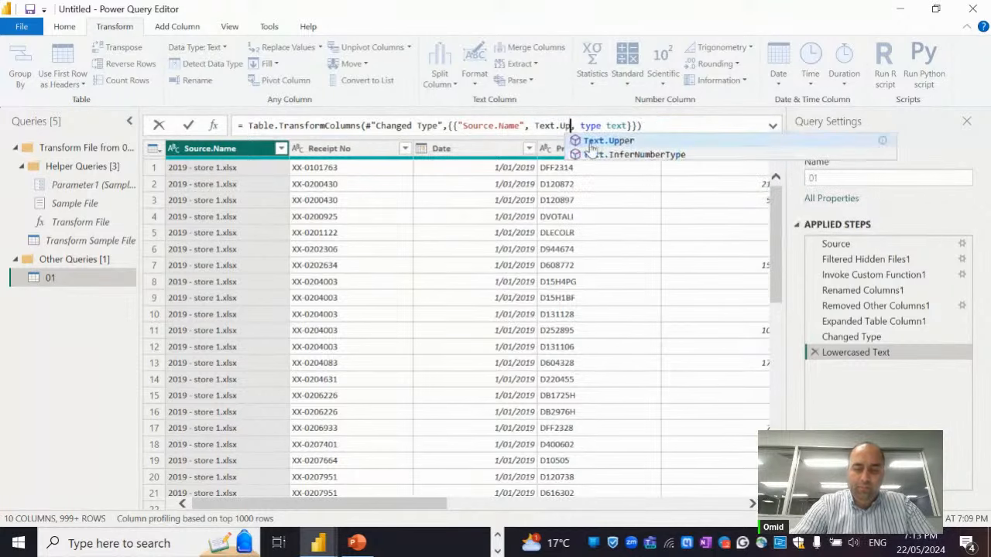
key("Return")
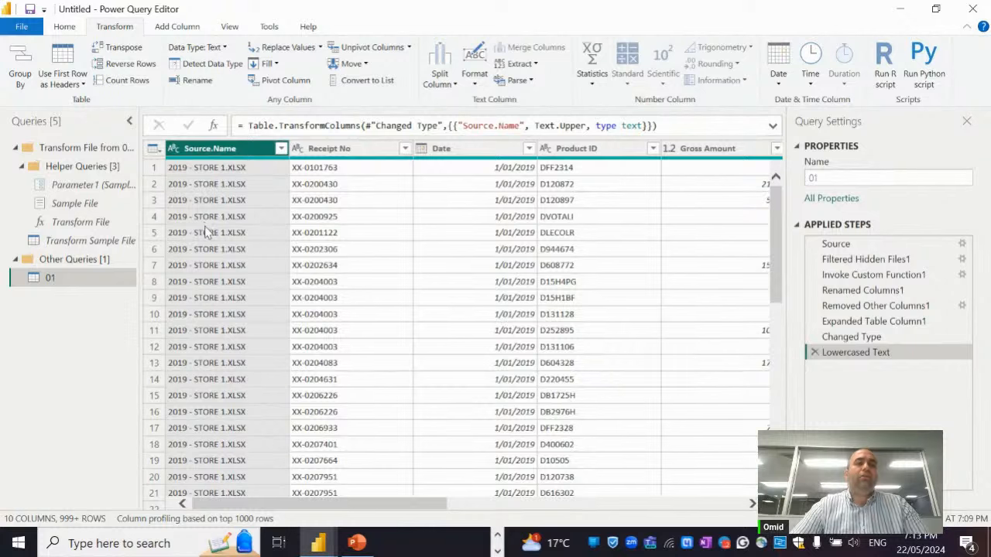
Delete the Lowercased Text step from the query's applied steps
left_click(570, 126)
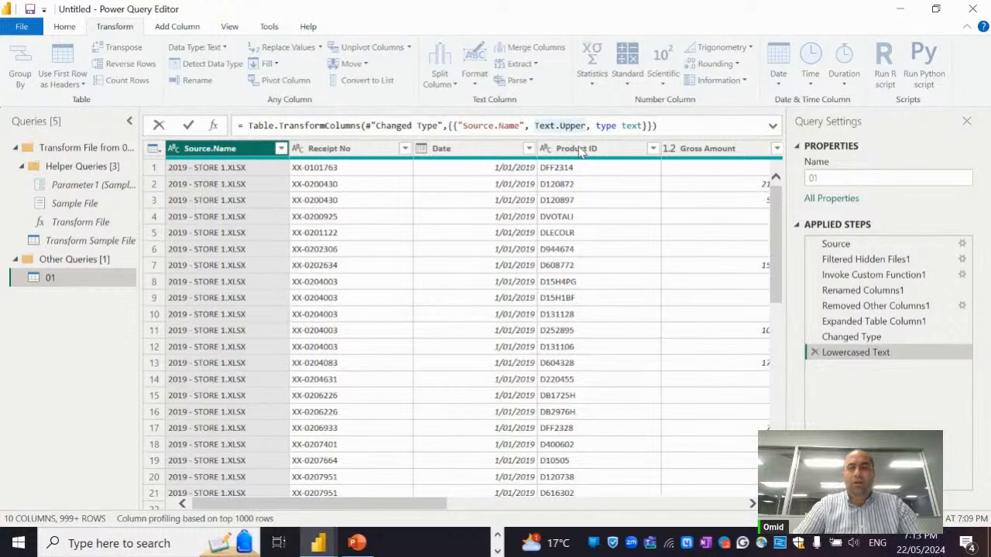
key("ctrl+shift+Left")
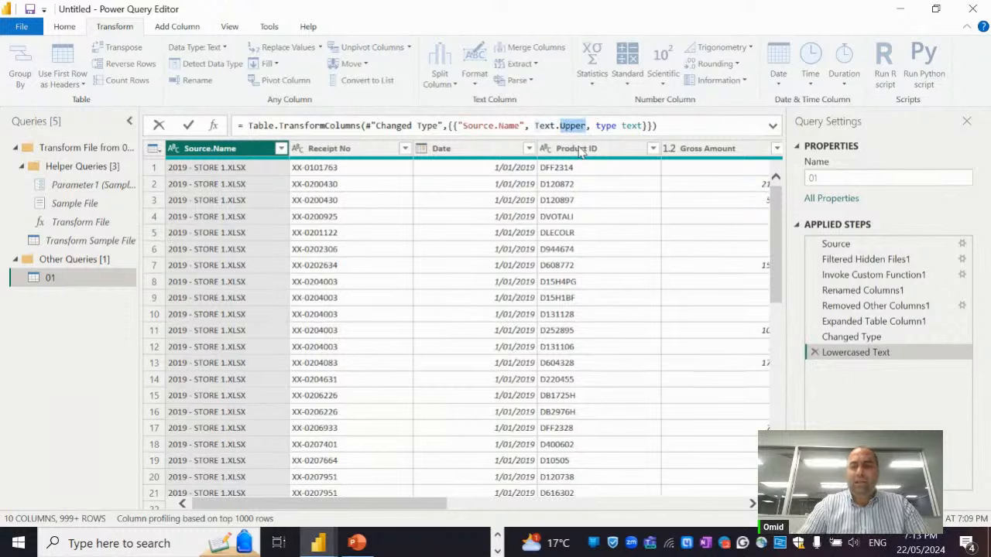
left_click(816, 352)
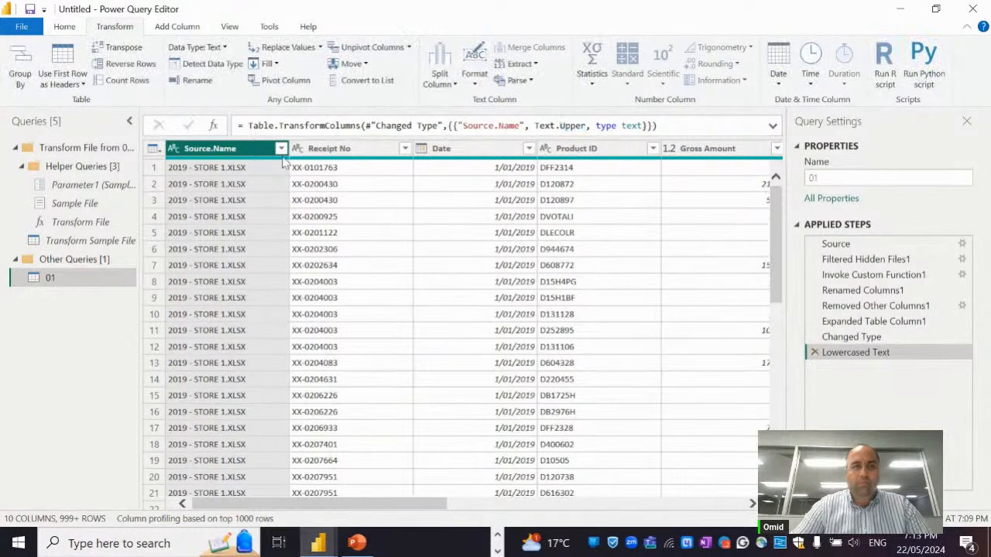
left_click(814, 352)
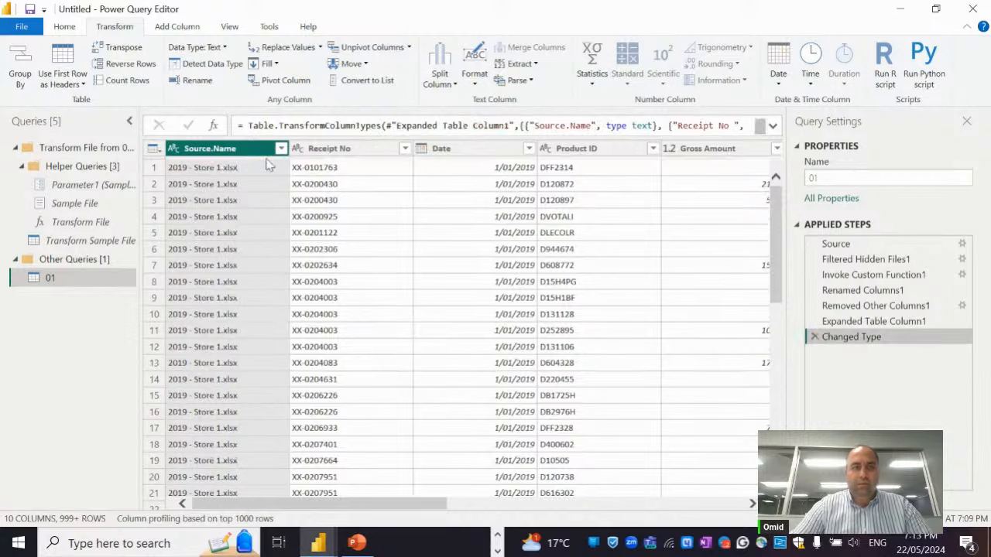
Add the prefix Q to every value in the Source.Name column
left_click(474, 80)
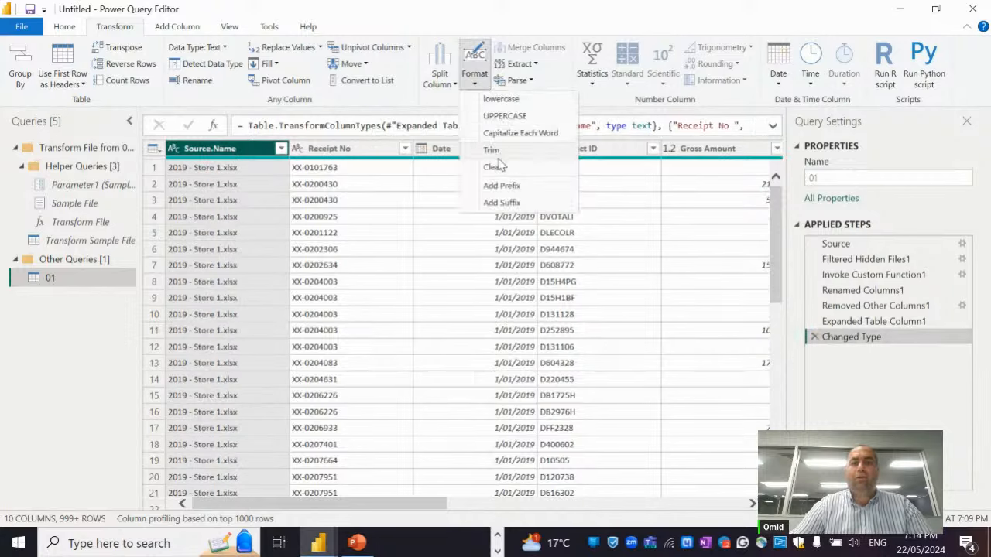
left_click(503, 187)
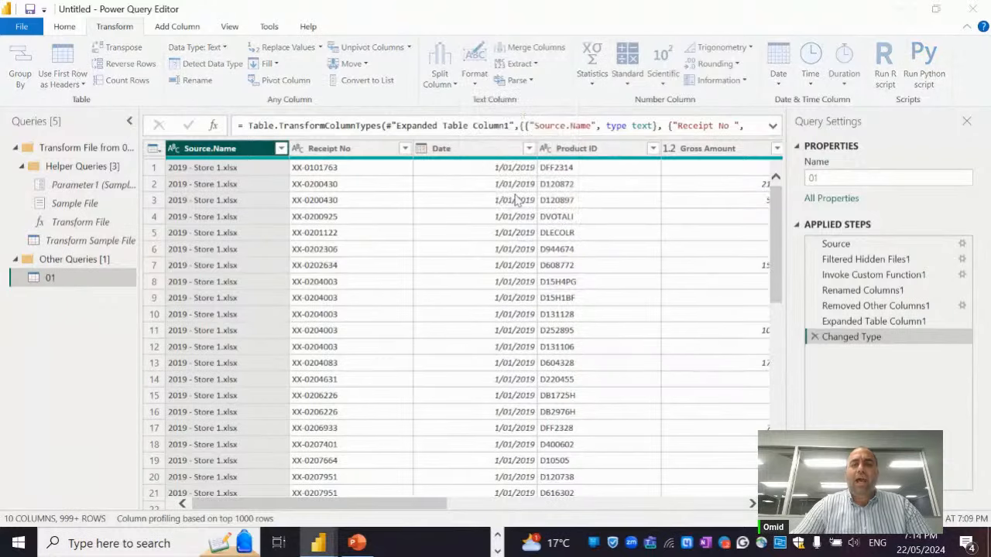
left_click(344, 268)
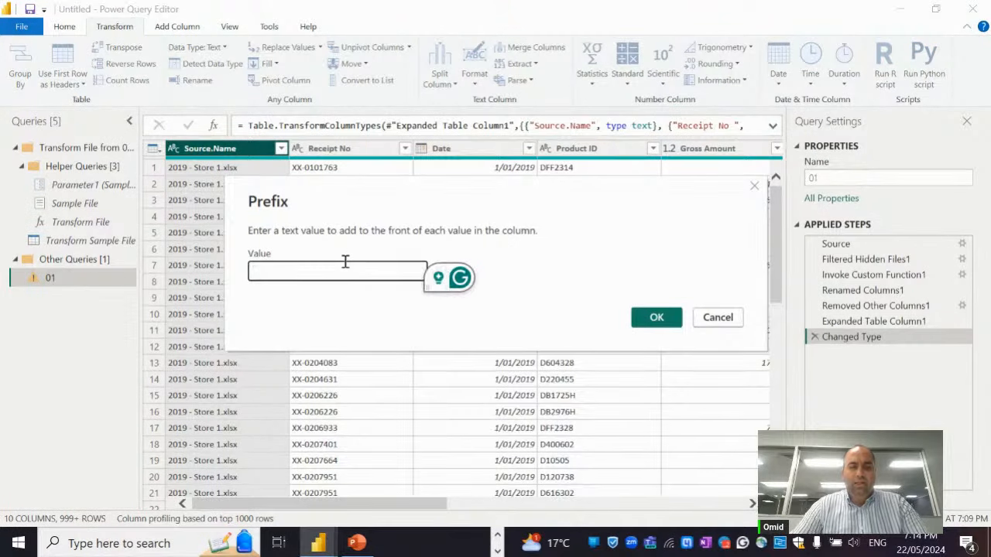
type("Q")
left_click(656, 321)
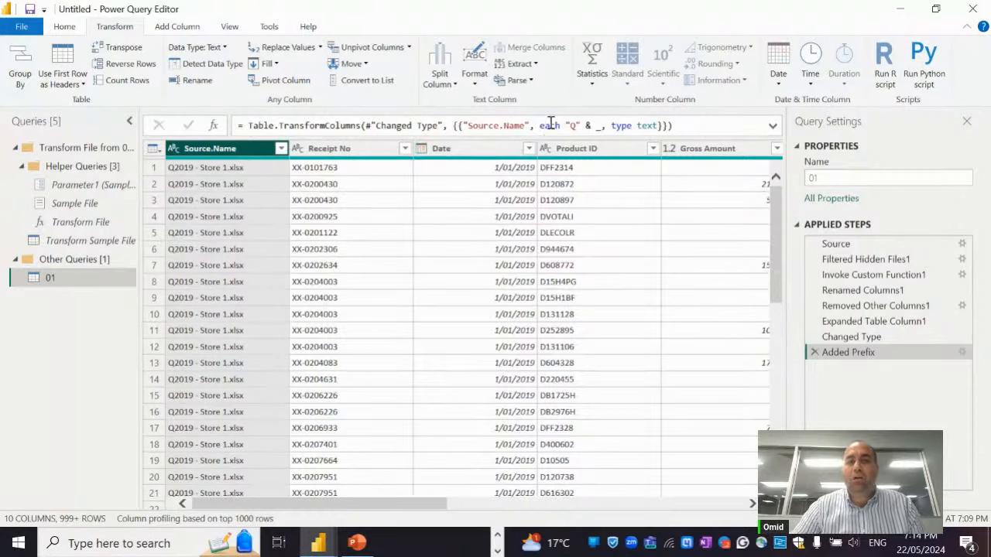
Edit the Added Prefix step's formula to drop the "Q" prefix and append "W" after each value instead
left_click_drag(539, 126, 596, 126)
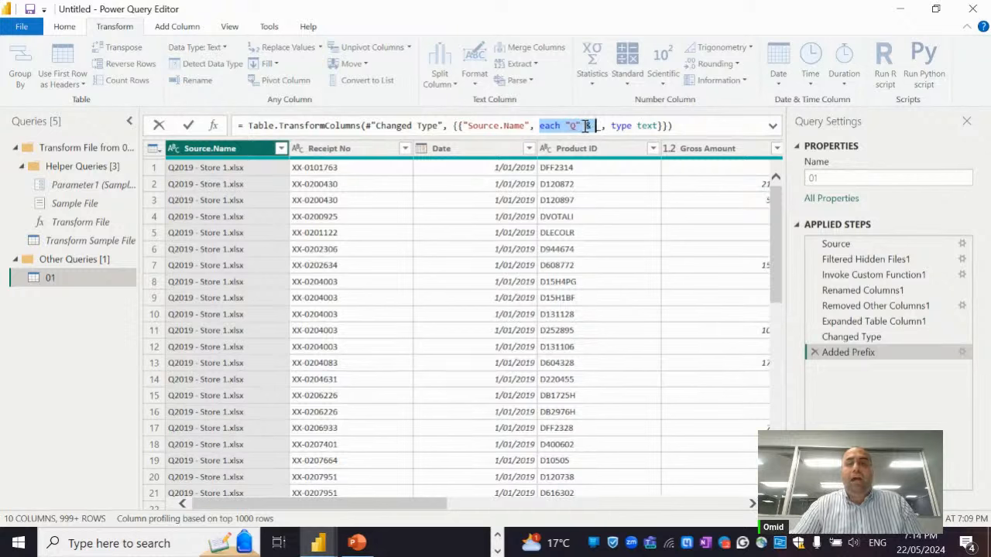
left_click(599, 125)
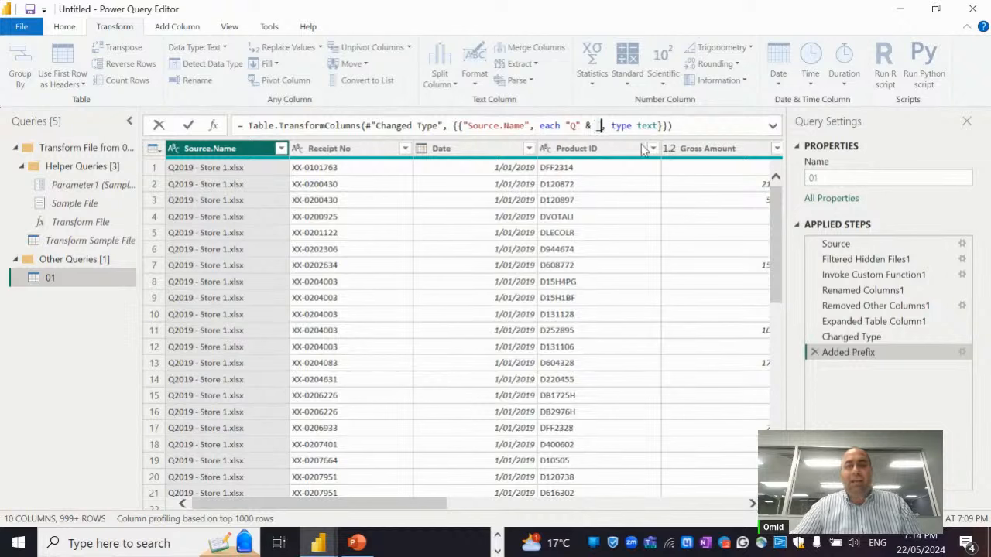
key("shift+Left")
key("shift+Left")
key("shift+Left")
key("shift+Left")
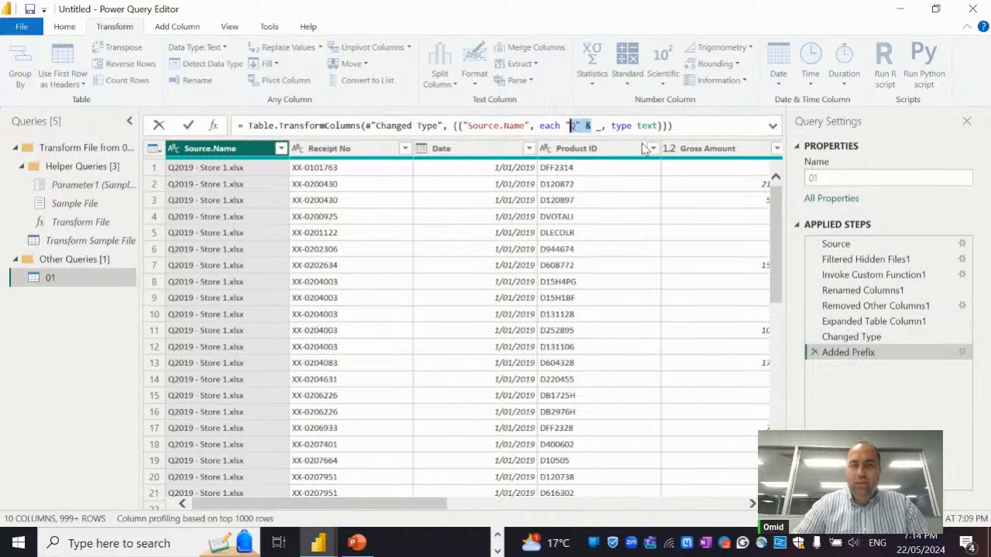
key("BackSpace")
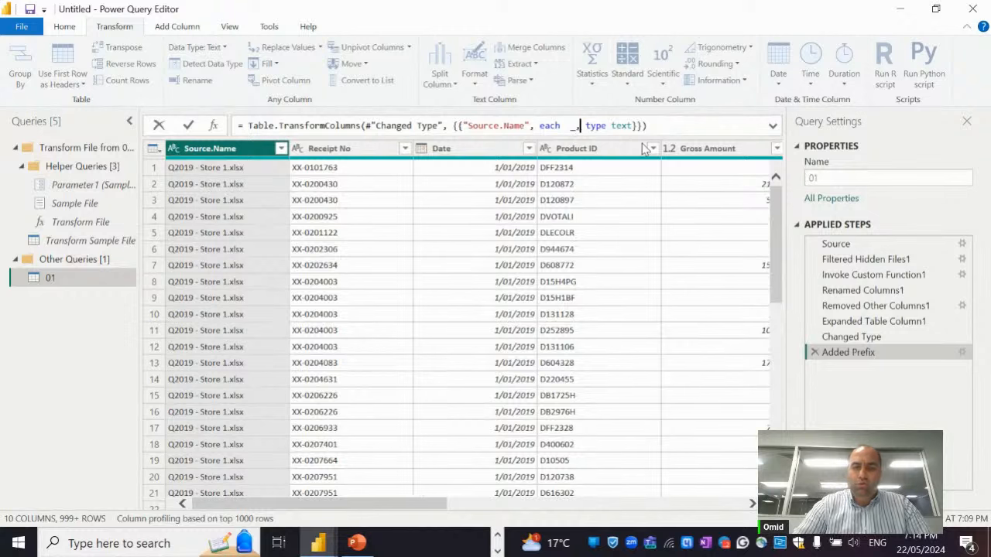
type("& \"")
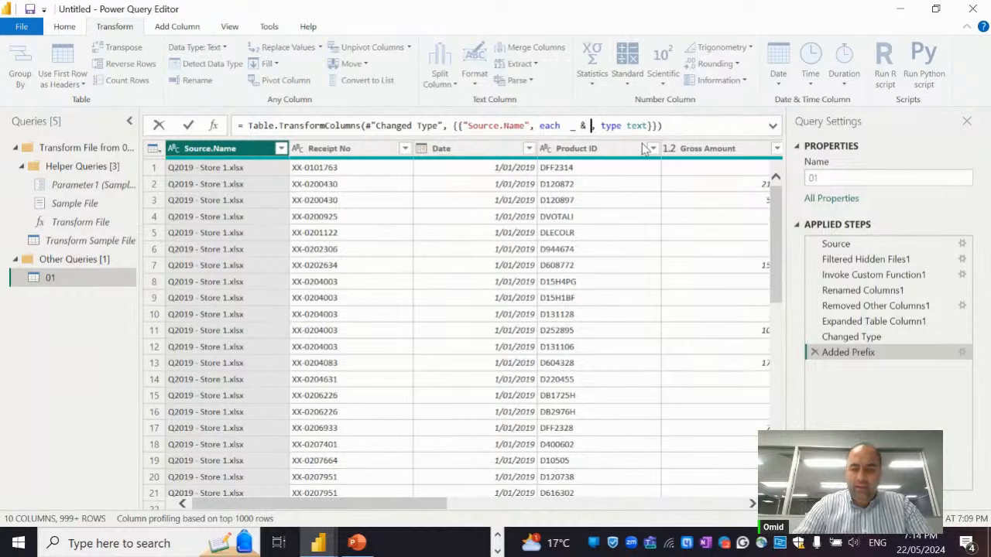
type("W")
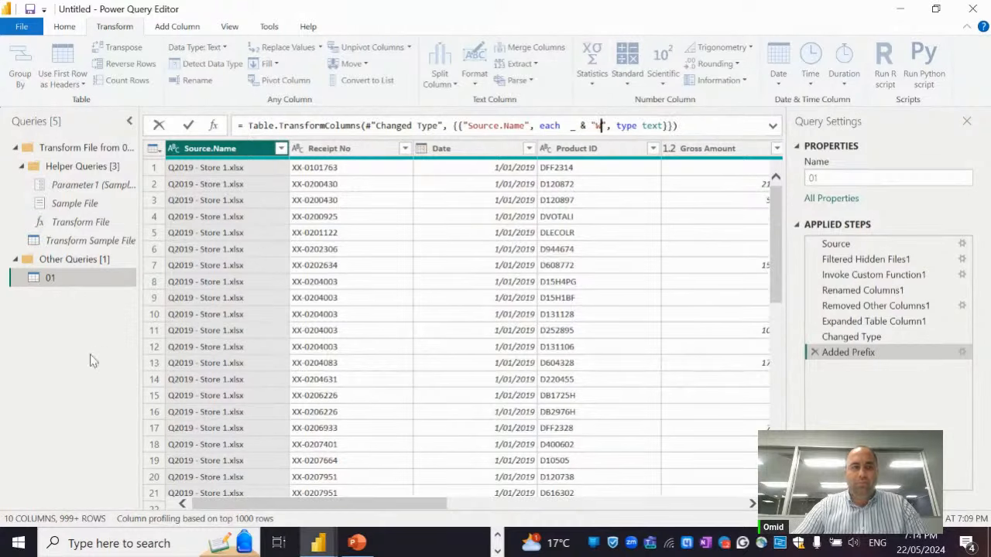
key("Return")
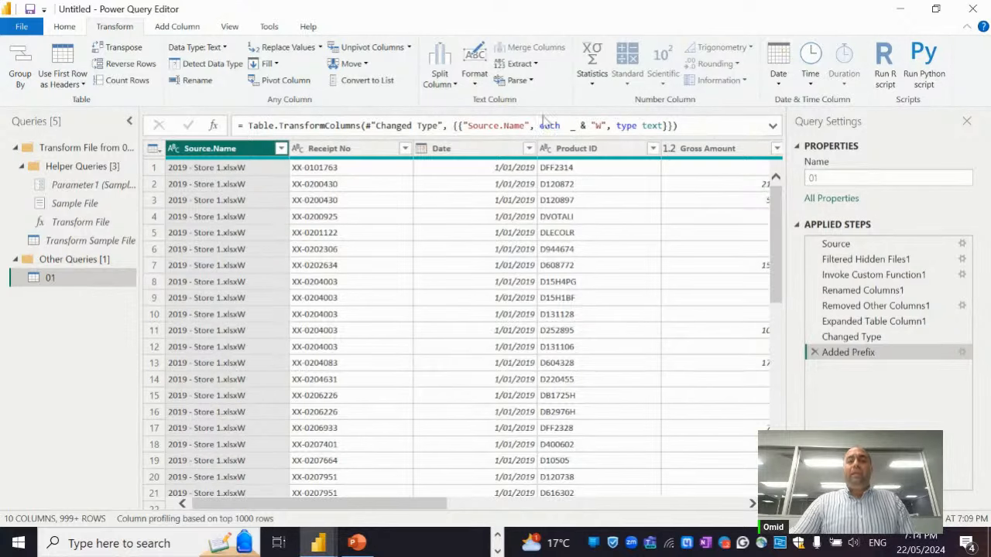
Examine the Added Prefix formula's arguments, including the inner list with column name, each expression and type
left_click(495, 126)
left_click(418, 126)
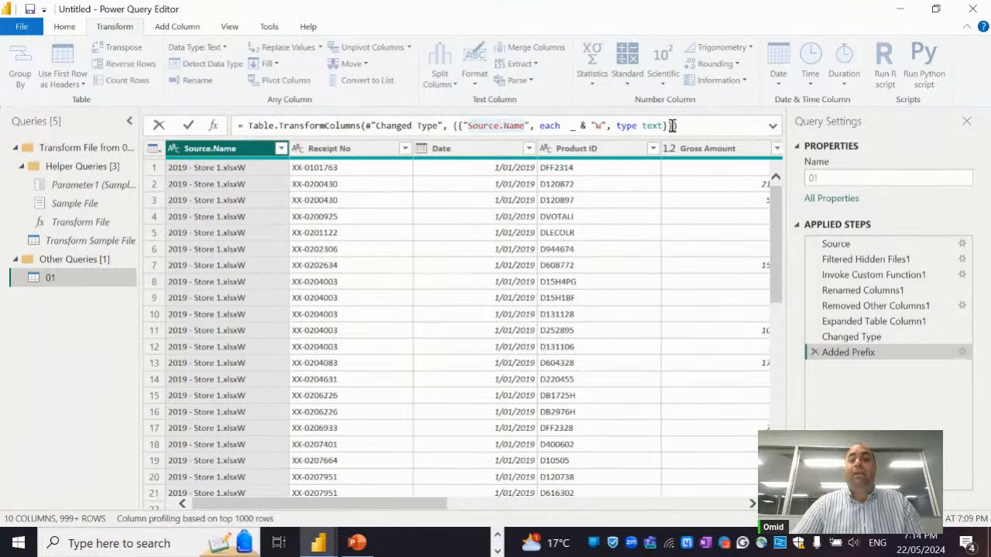
left_click(459, 125)
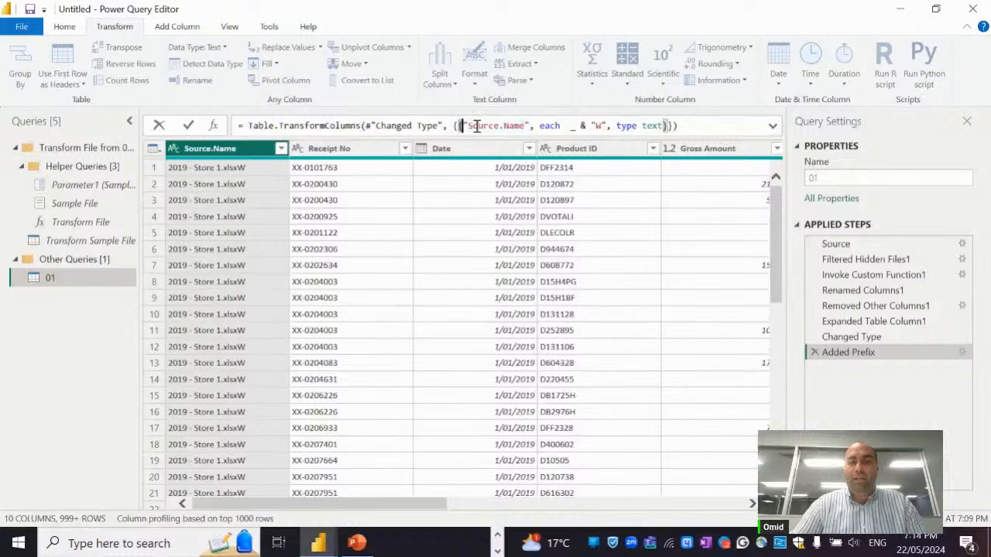
left_click_drag(459, 125, 664, 126)
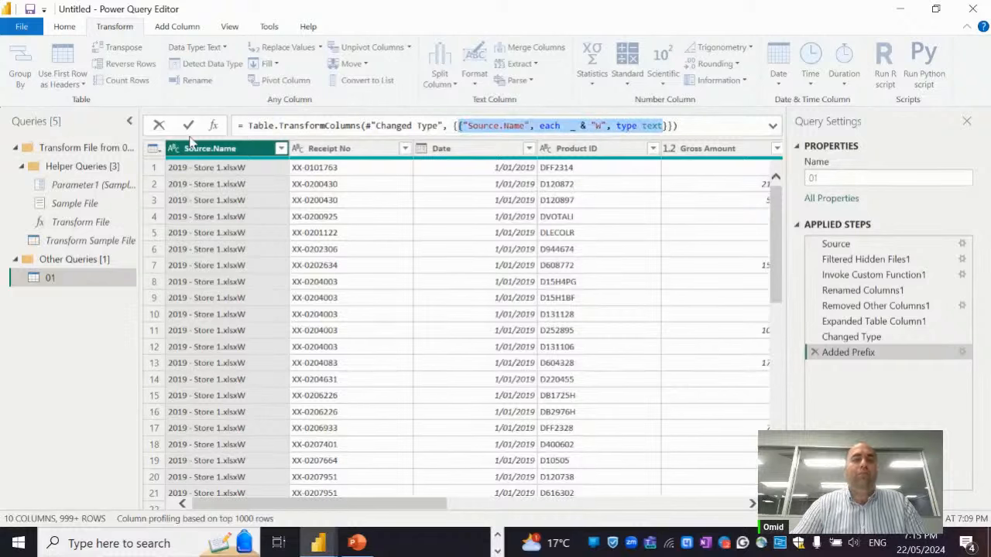
left_click(493, 125)
Replace the appended "W" in the Added Prefix formula with a Text.BetweenDeliminators call wrapped around the underscore
left_click_drag(580, 125, 611, 126)
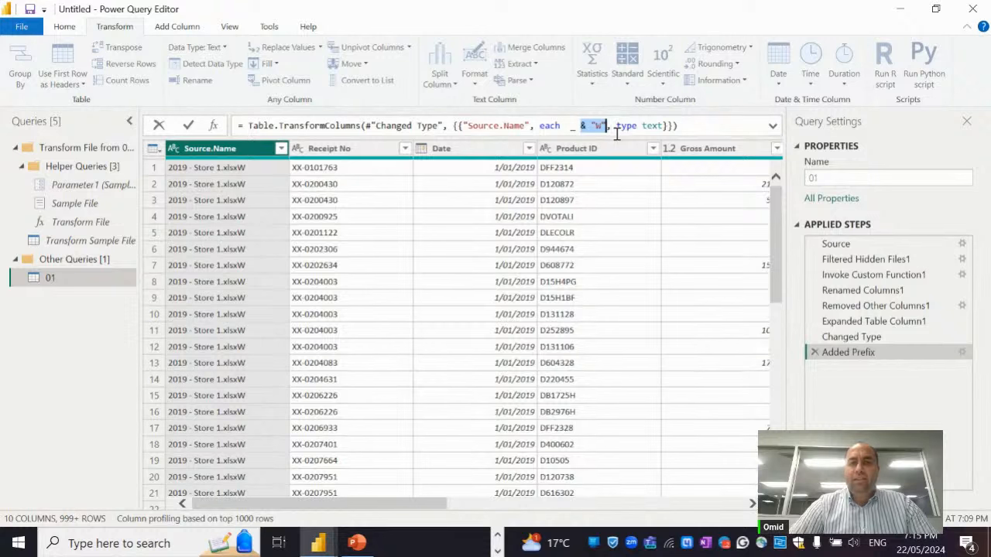
key("BackSpace")
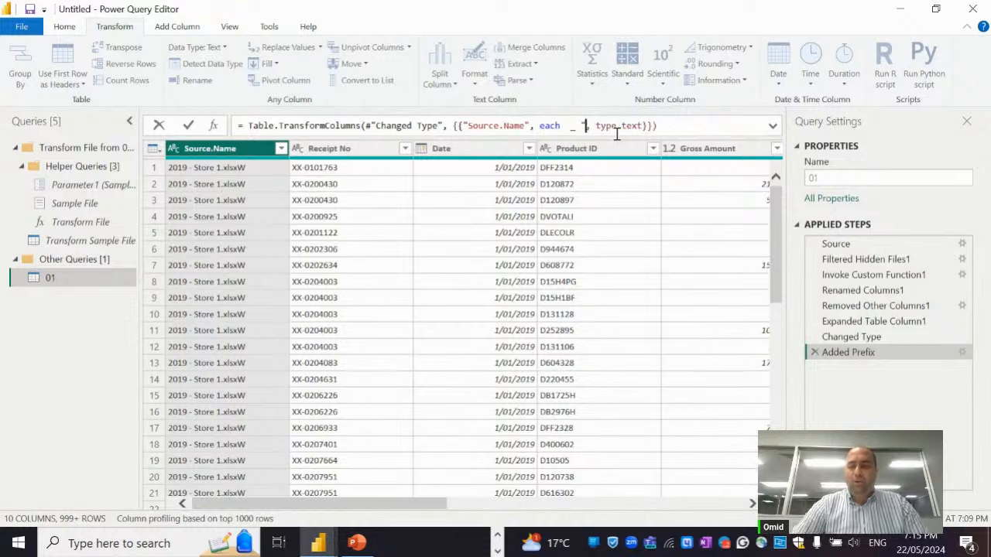
key("Delete")
type("Text.B")
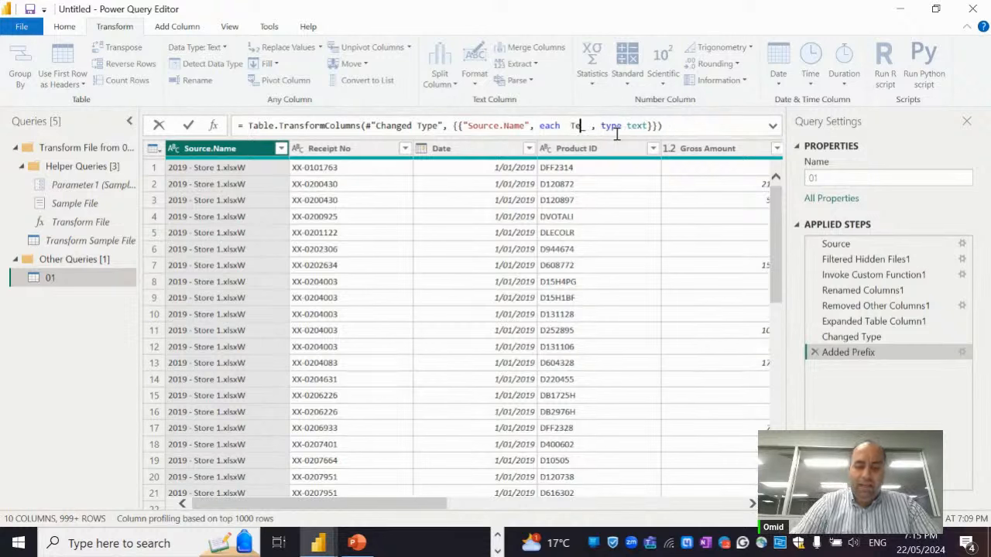
type("etweenD")
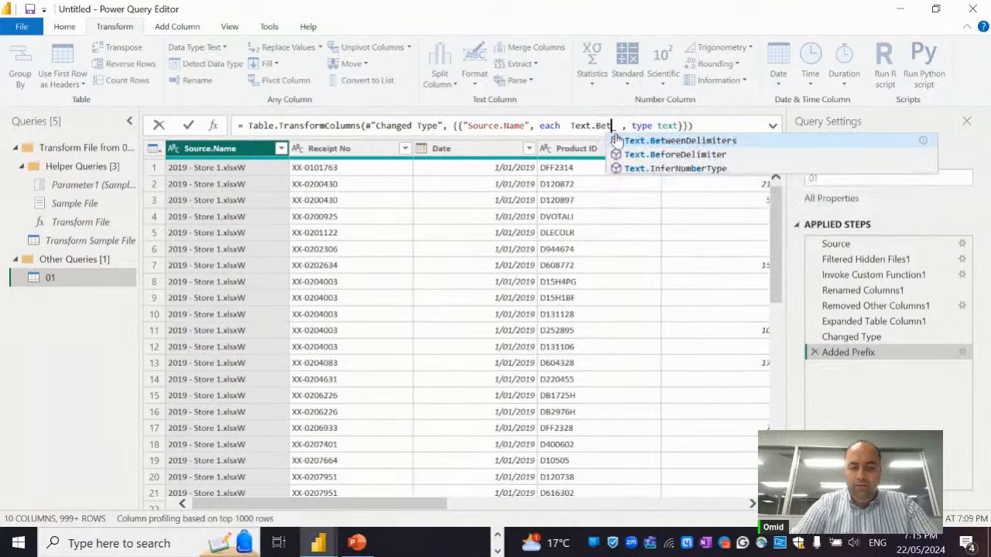
type("el")
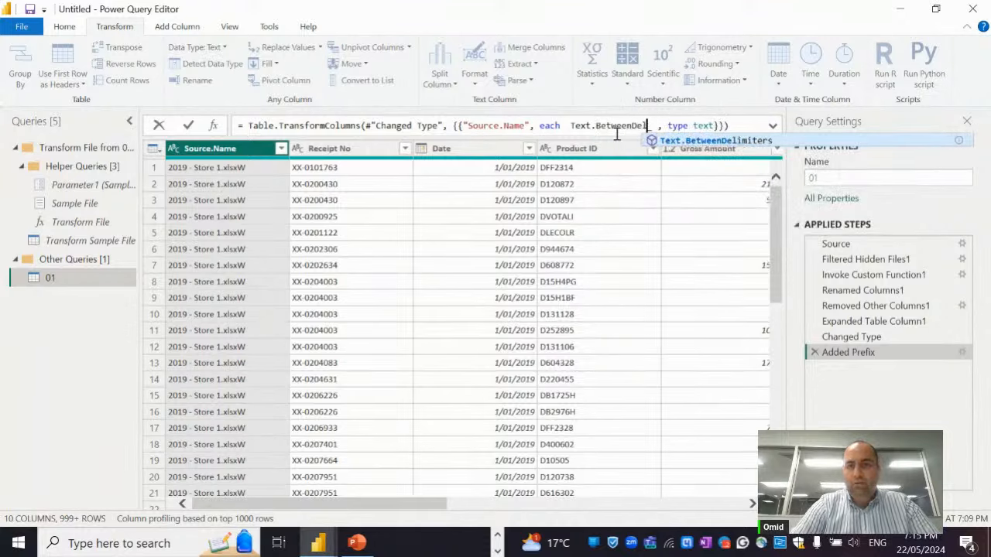
type("iminator")
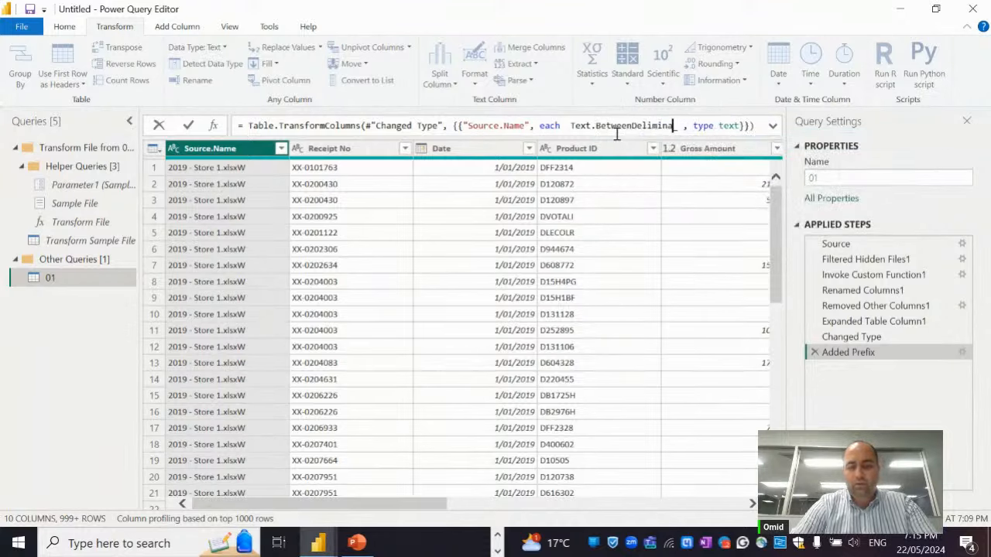
type("s")
key("BackSpace")
key("BackSpace")
key("BackSpace")
key("BackSpace")
key("BackSpace")
key("BackSpace")
key("BackSpace")
key("BackSpace")
key("BackSpace")
key("BackSpace")
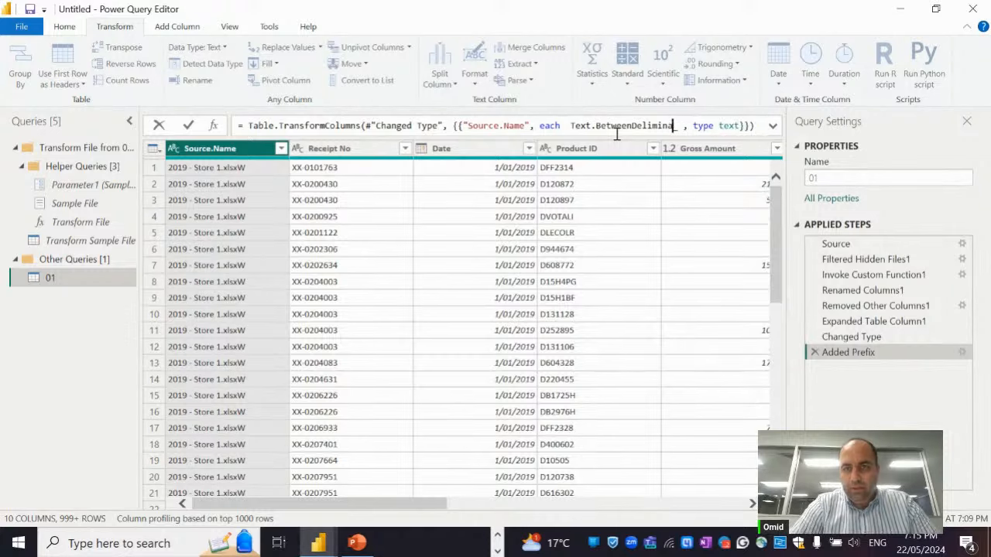
type("liminat")
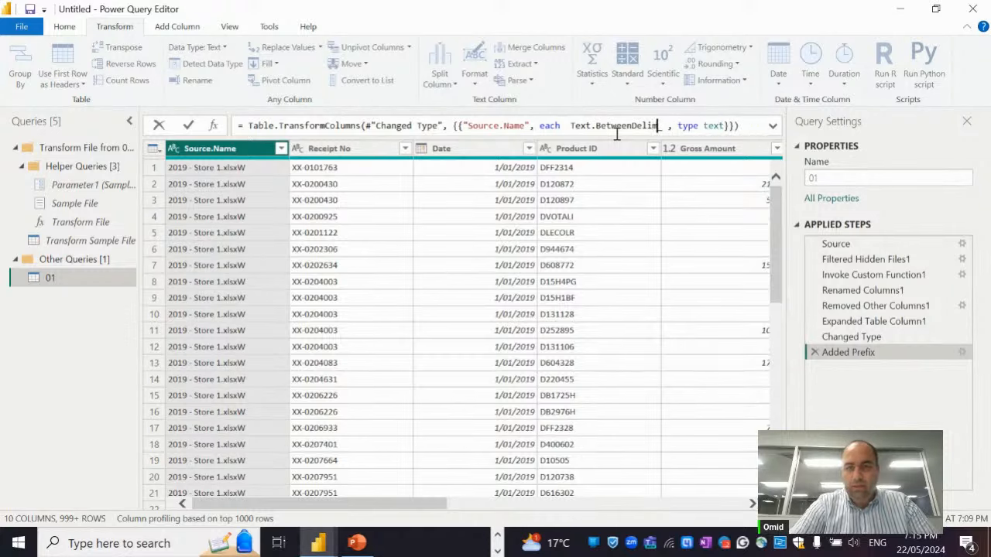
type("ors(")
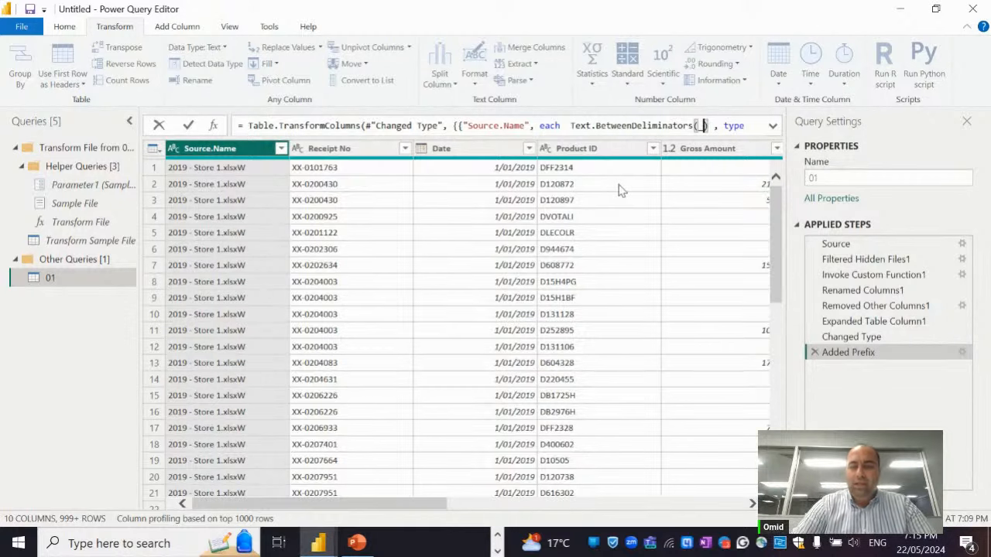
Add "Store " and ".xlsx" as the start and end delimiters of the Text.BetweenDeliminators call and apply the formula
type(",\"")
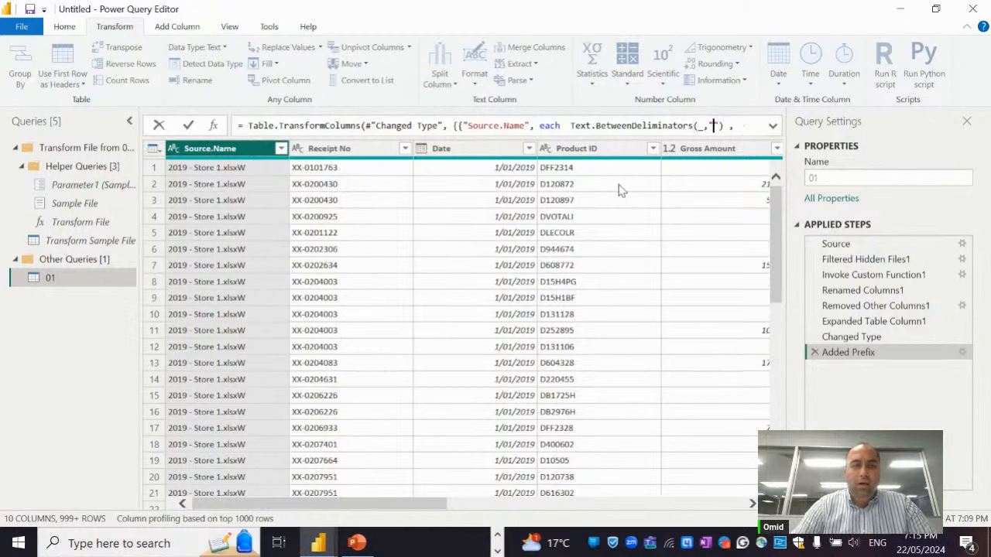
type("Store")
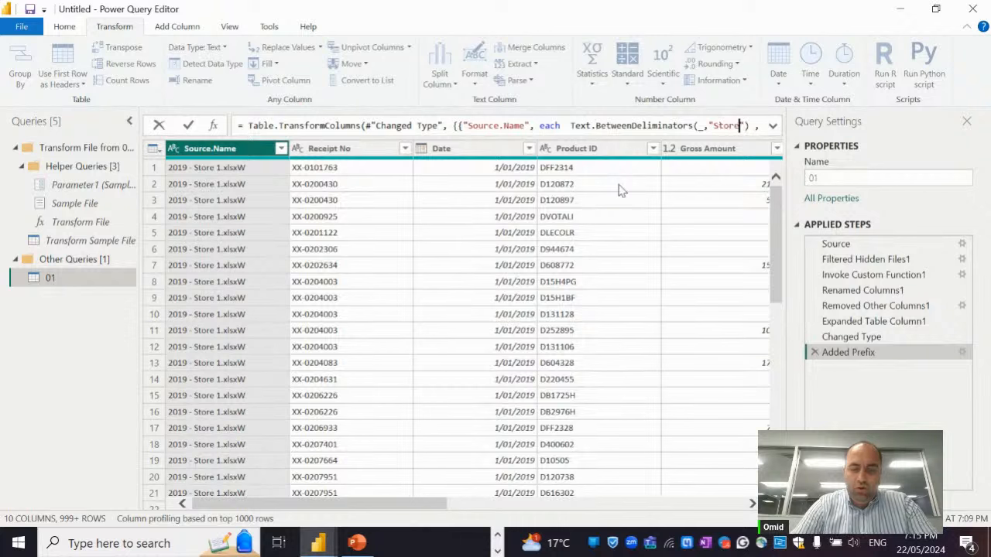
key("Right")
type(",")
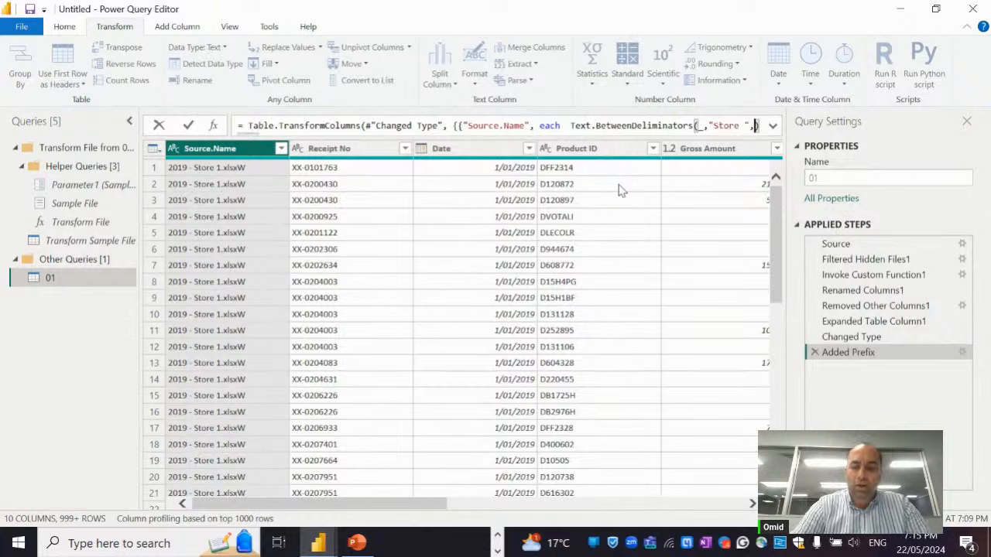
type("\".x")
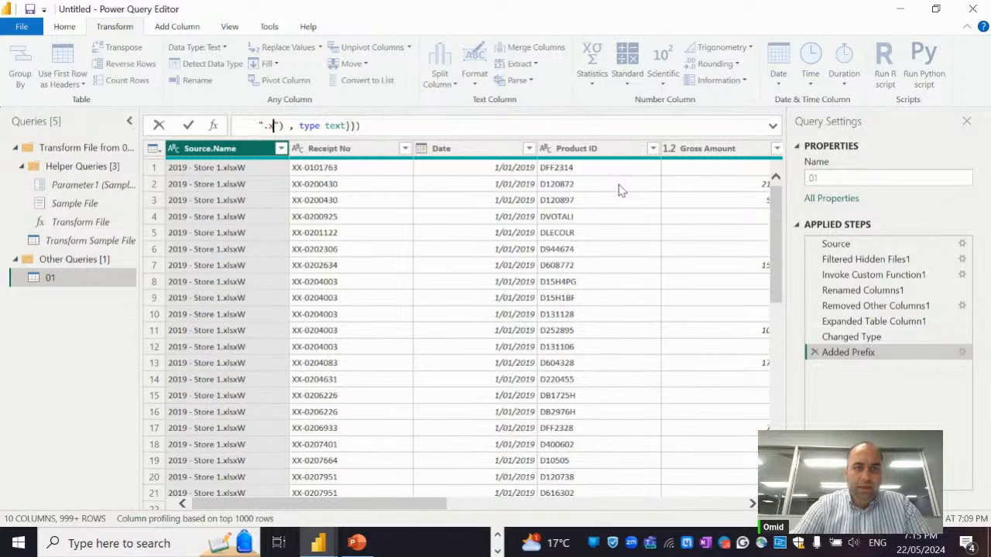
type("lsx")
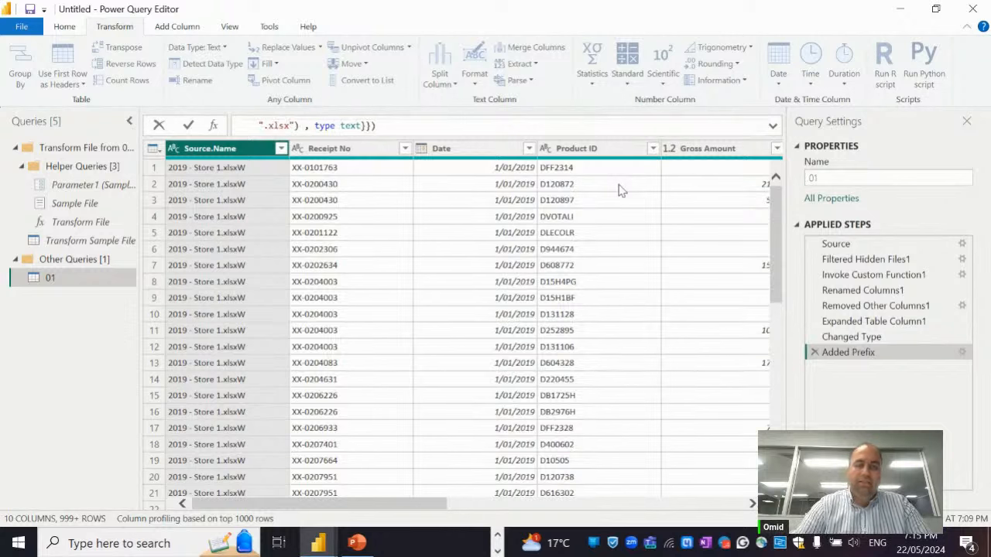
key("Left")
key("Left")
key("Left")
key("Left")
key("Left")
key("Left")
key("Left")
key("Left")
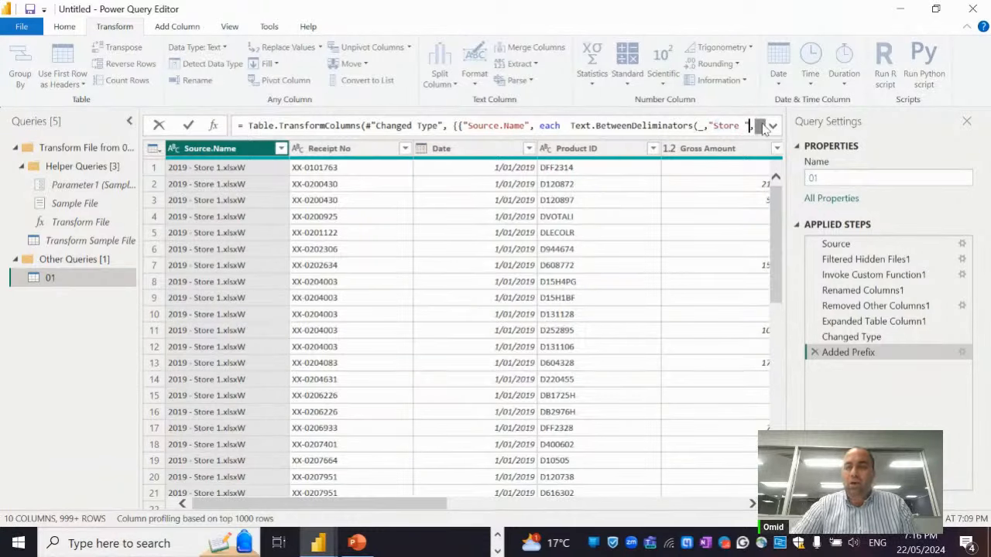
key("End")
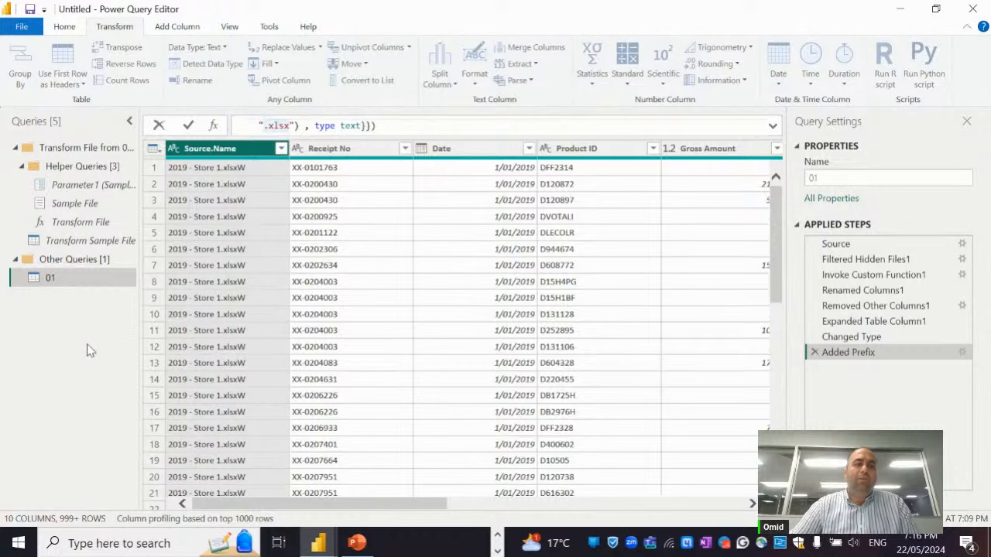
key("Return")
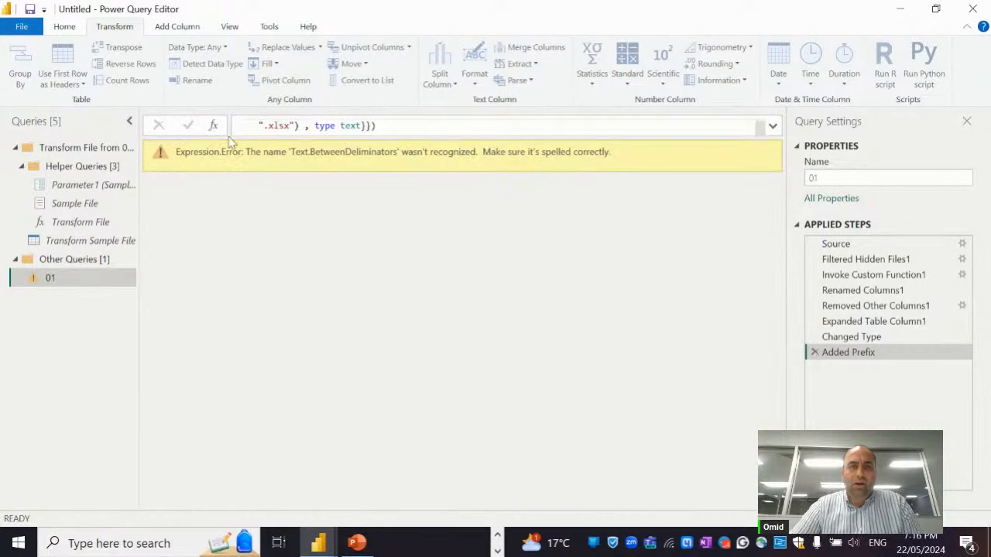
Correct the misspelled function name in the Added Prefix formula to Text.BetweenDelimiters and apply the formula
left_click(772, 126)
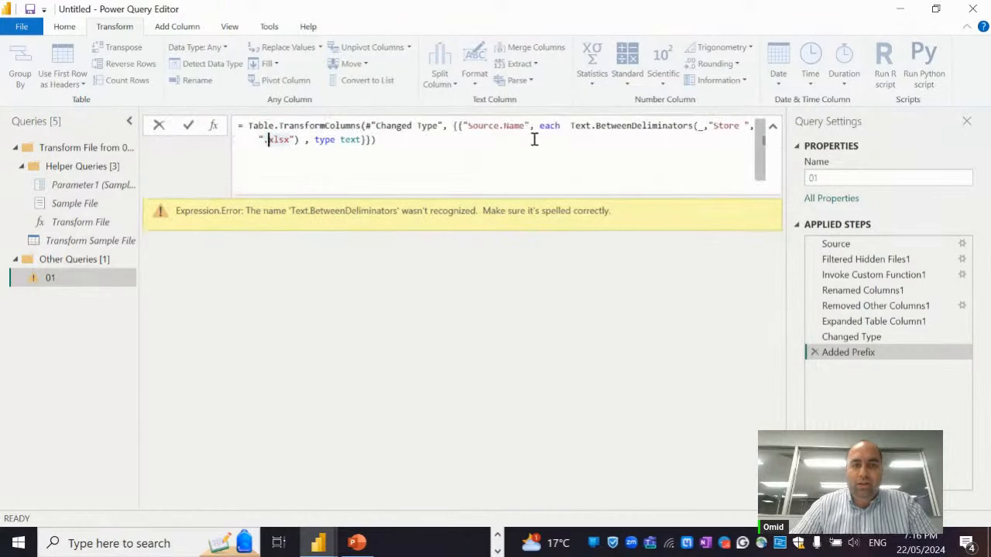
left_click(603, 131)
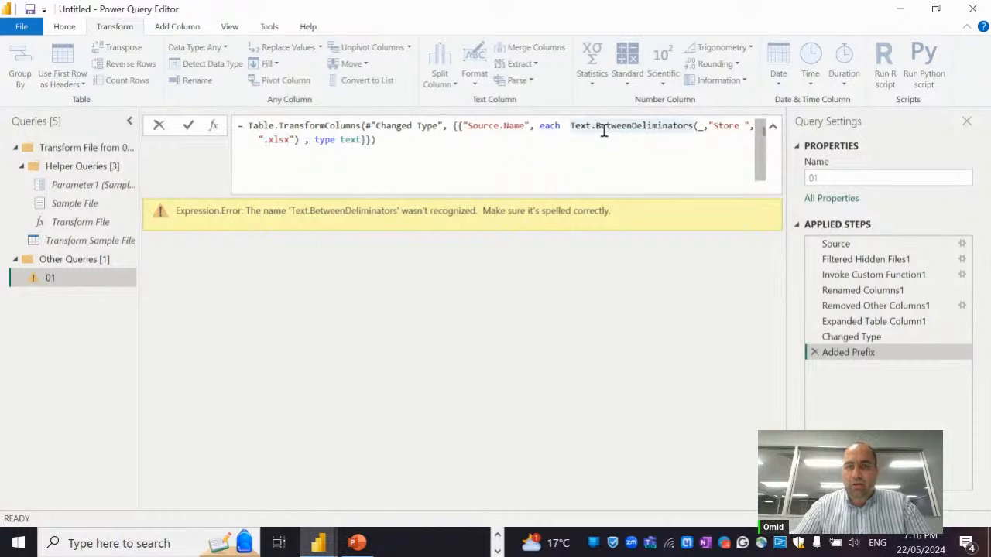
double_click(603, 132)
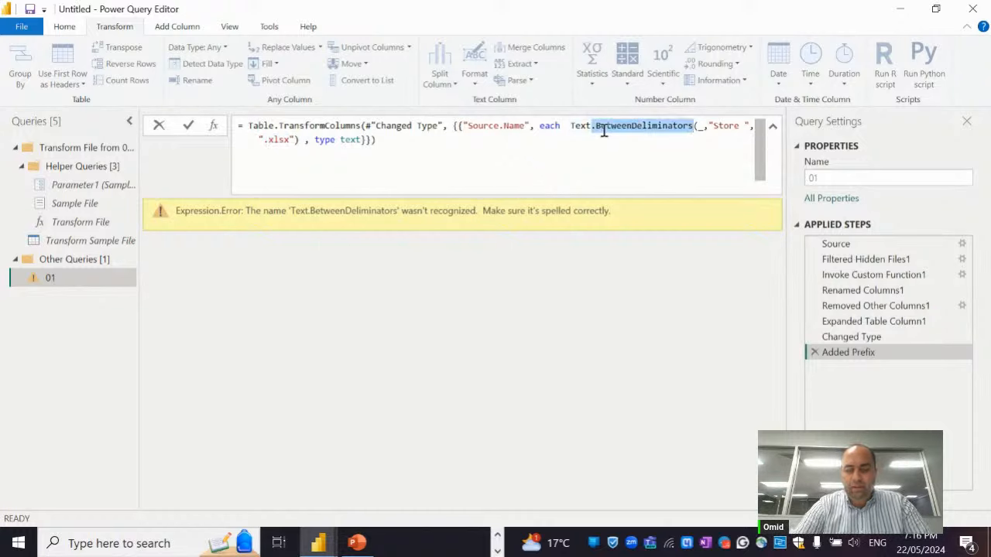
type("betw")
key("Tab")
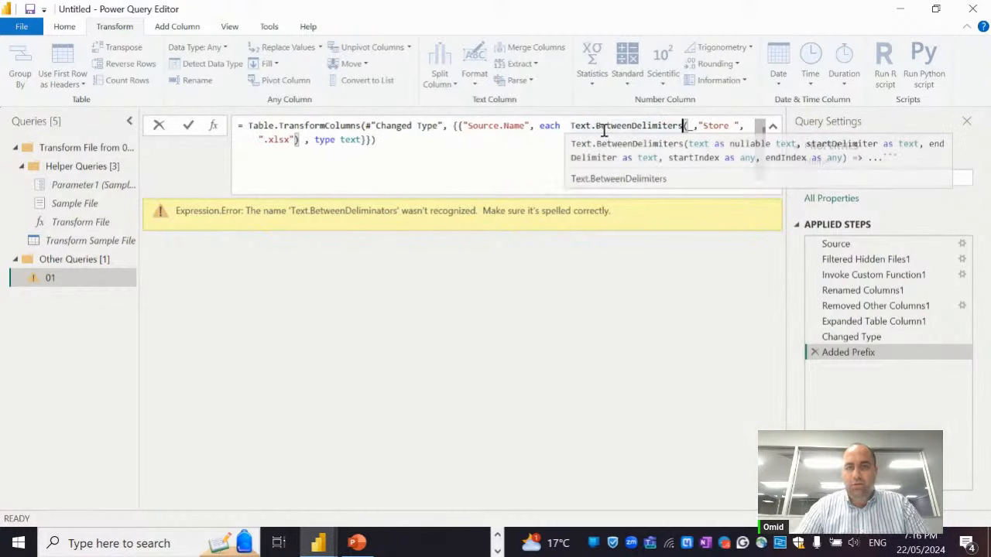
key("Return")
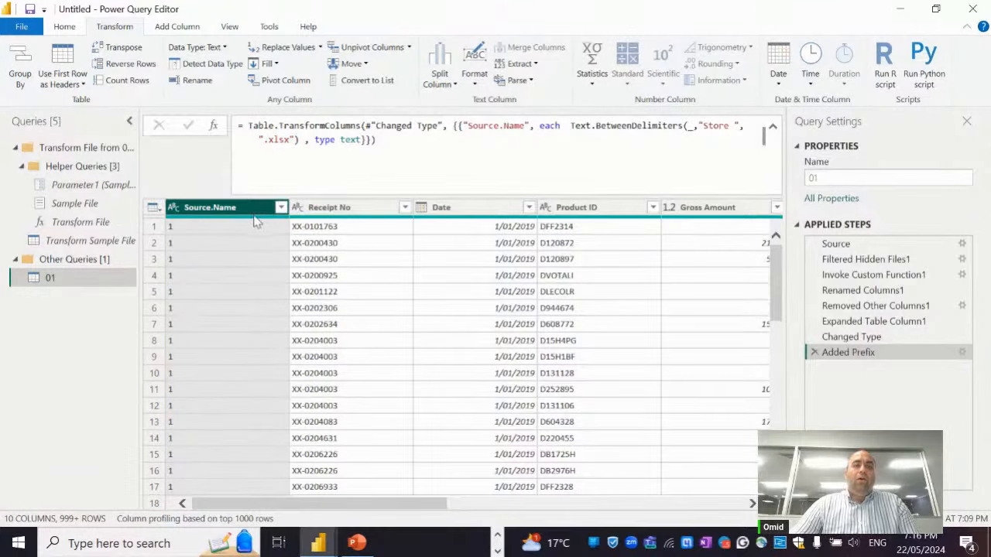
Check the distinct store numbers in the Source.Name column's filter list without filtering the column
scroll(255, 328, "down", 1)
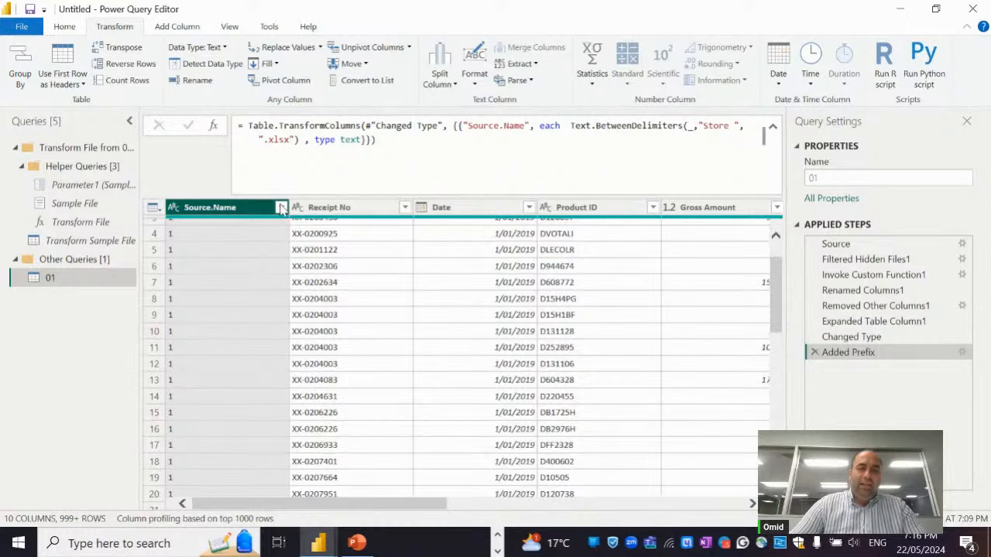
left_click(281, 207)
left_click(255, 404)
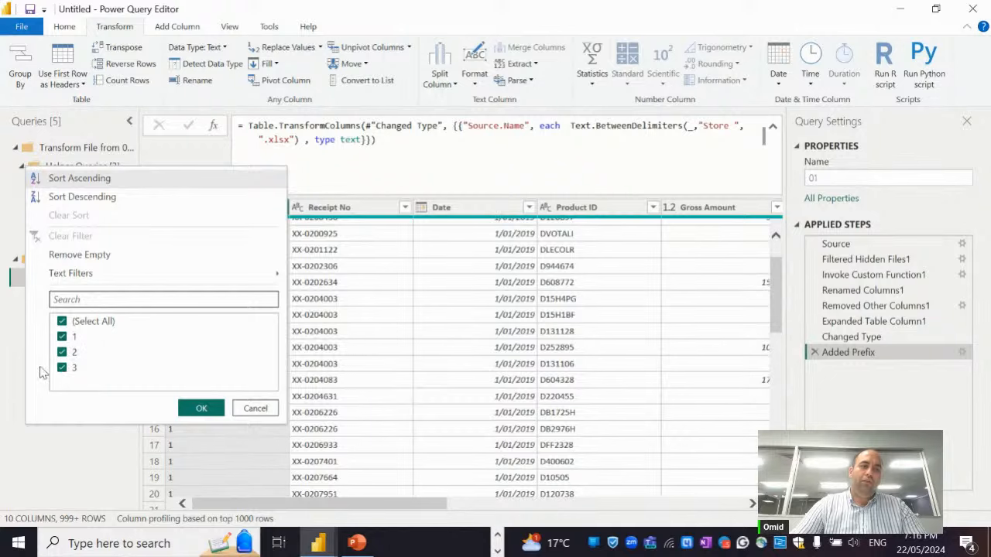
left_click(346, 303)
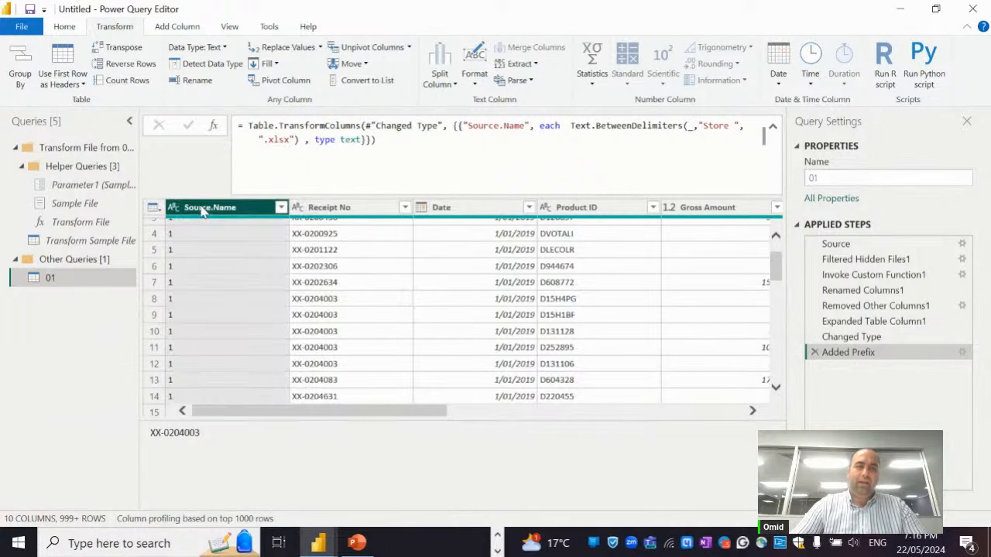
Rename the Source.Name column as Store No
double_click(205, 207)
type("S")
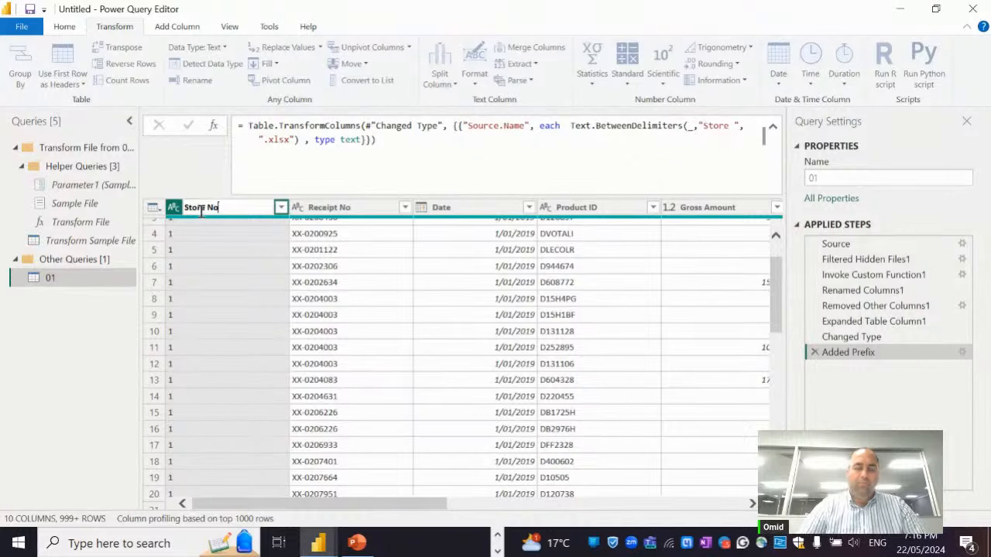
type("tore No")
key("Return")
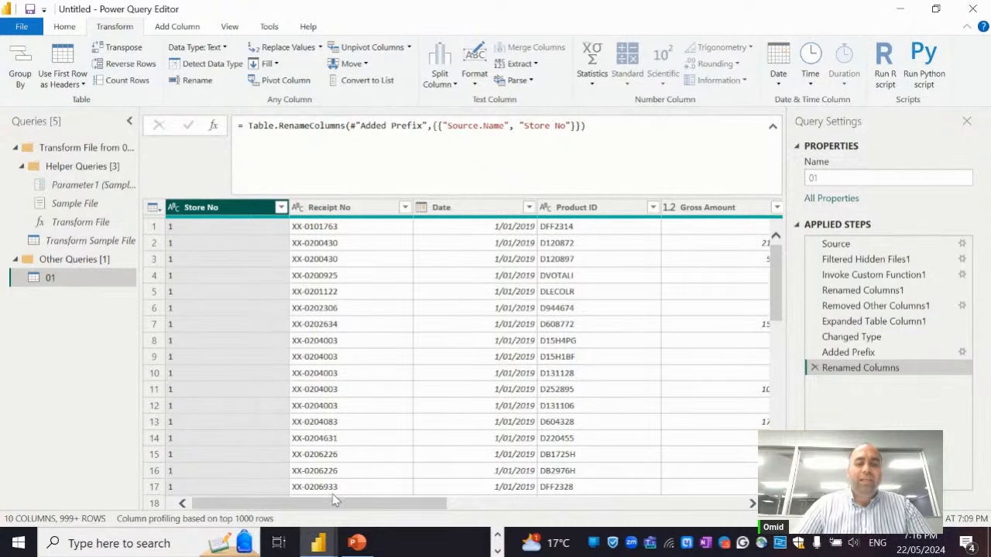
Switch to File Explorer, go to the Presentation folder's 02 subfolder and open 2019 - Store 1.xlsx
key("alt+Tab")
key("alt+Tab")
key("alt+Tab")
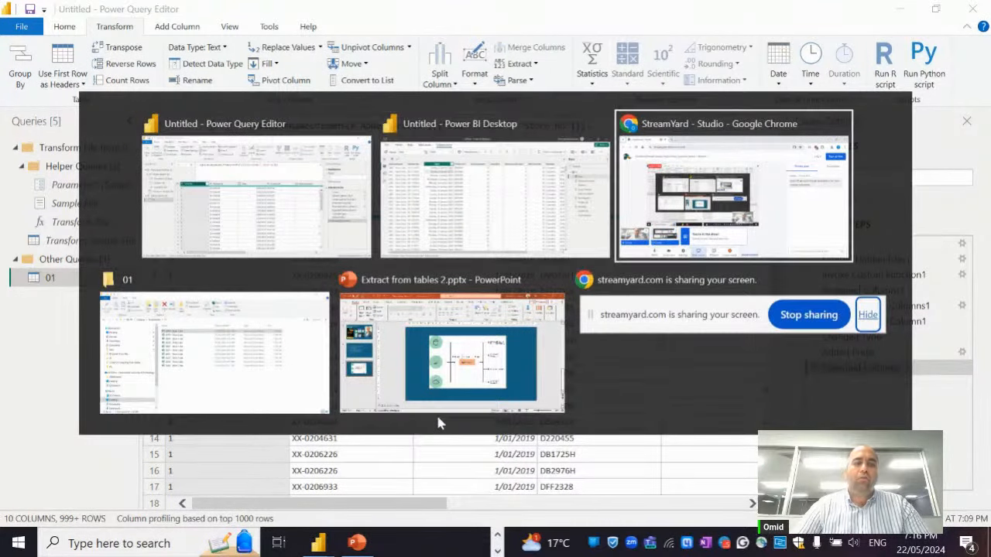
key("alt+Left")
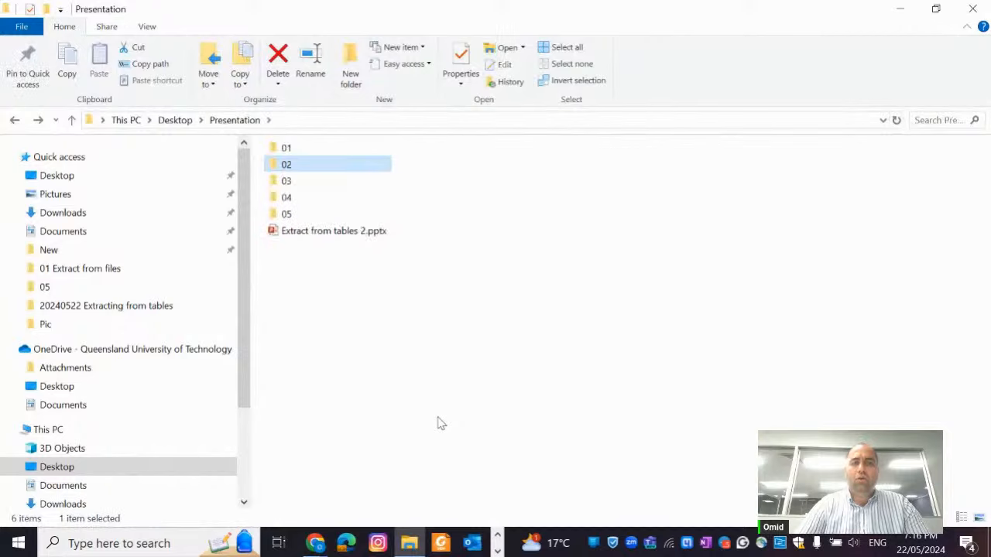
key("Return")
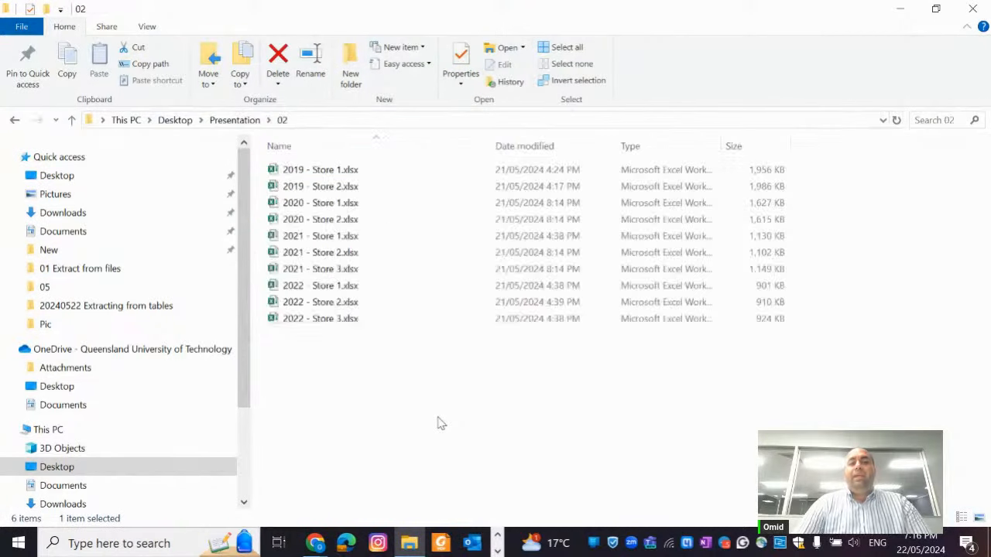
key("Down")
key("Up")
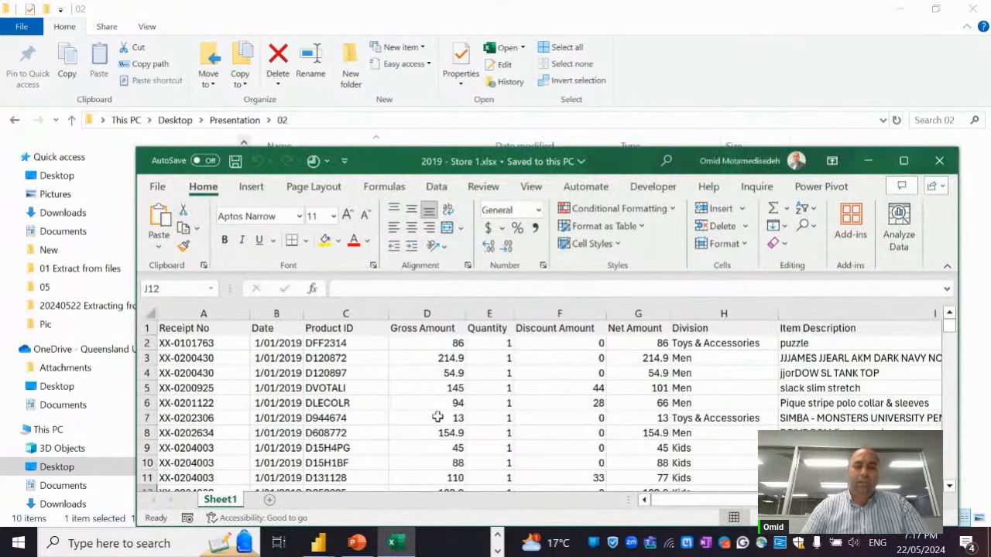
Open 2019 - Store 2.xlsx from the 02 folder, examine its sales columns and close the workbook
left_click_drag(600, 162, 584, 246)
double_click(318, 187)
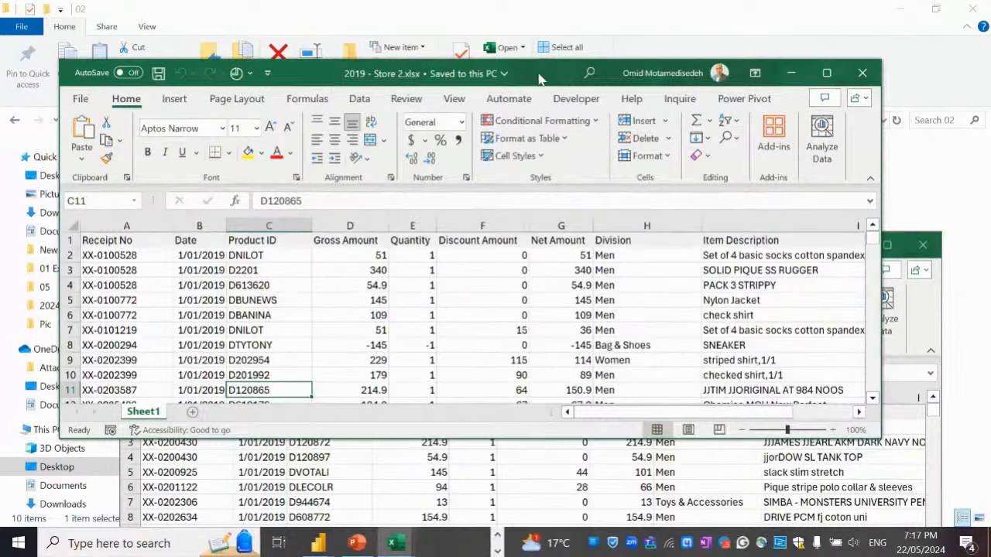
left_click_drag(539, 77, 658, 1)
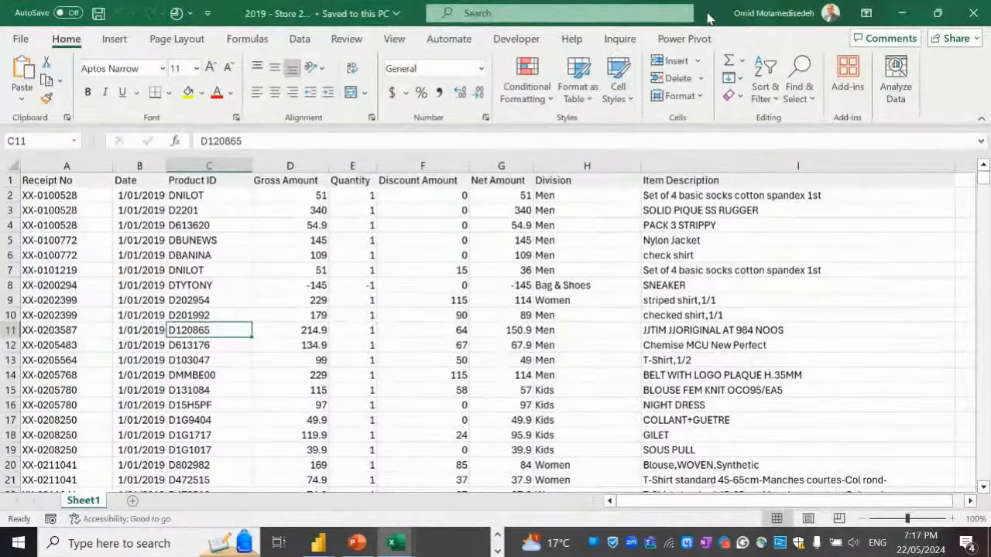
double_click(708, 17)
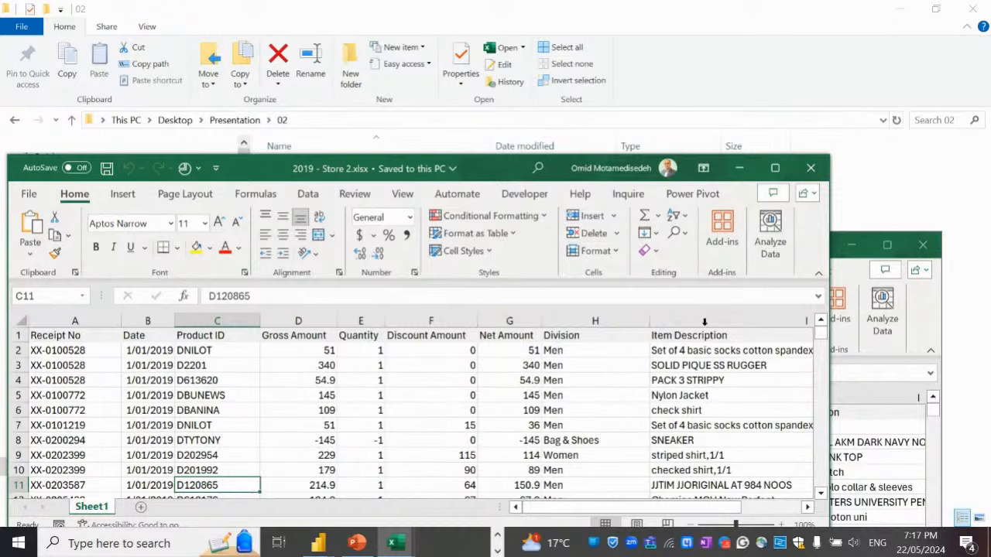
left_click(810, 167)
Open 2021 - Store 2.xlsx, compare its column headers with those of 2019 - Store 1.xlsx, and close both workbooks
left_click(343, 206)
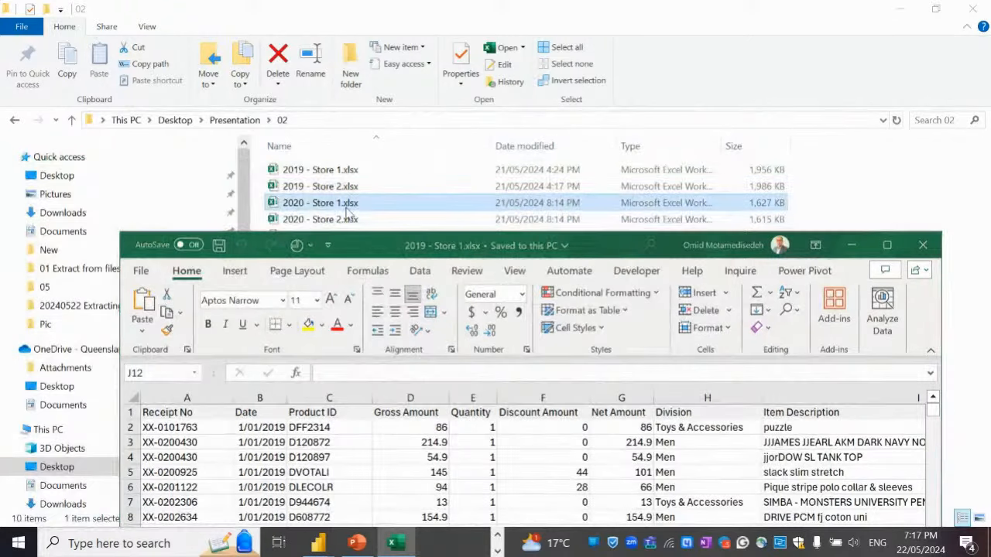
left_click(315, 255)
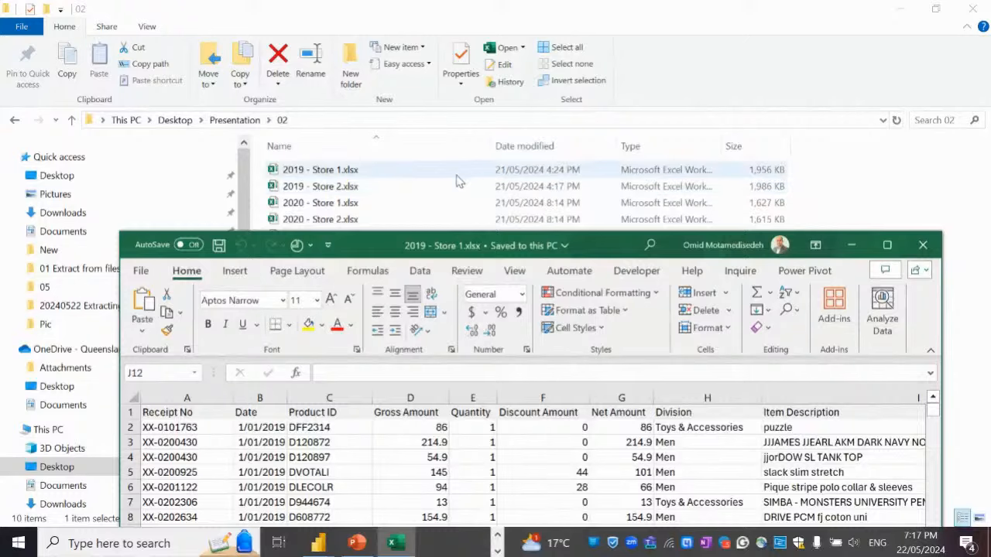
left_click(352, 220)
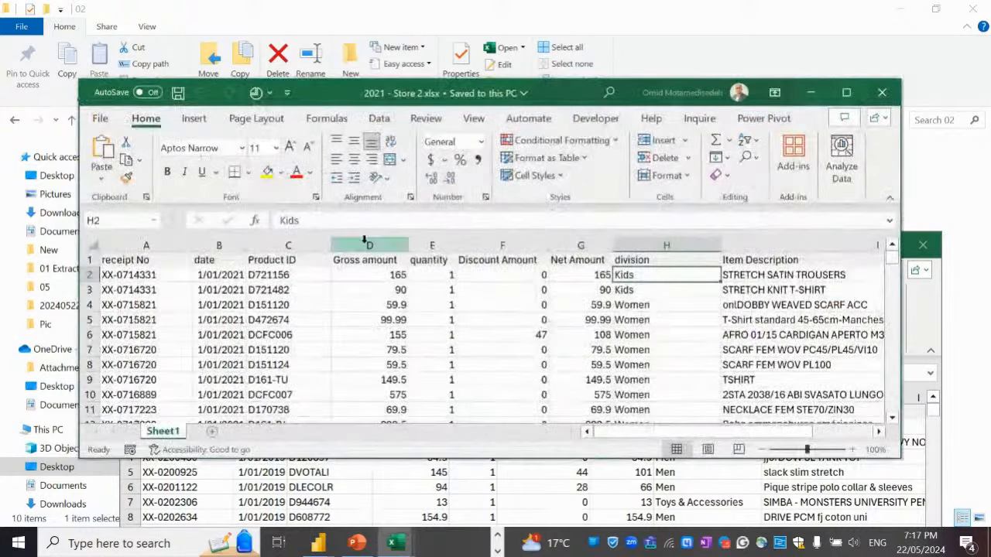
left_click(206, 260)
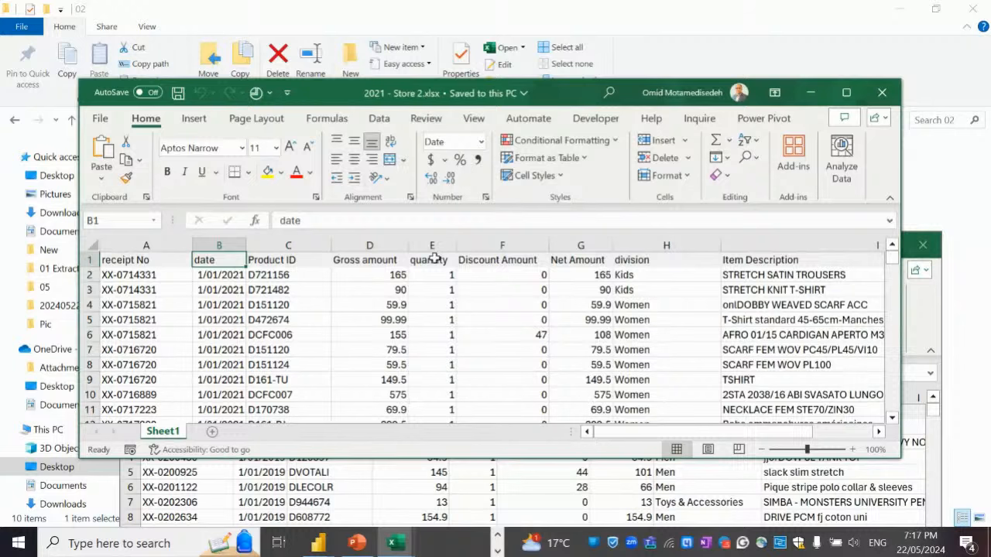
left_click(881, 92)
left_click(922, 245)
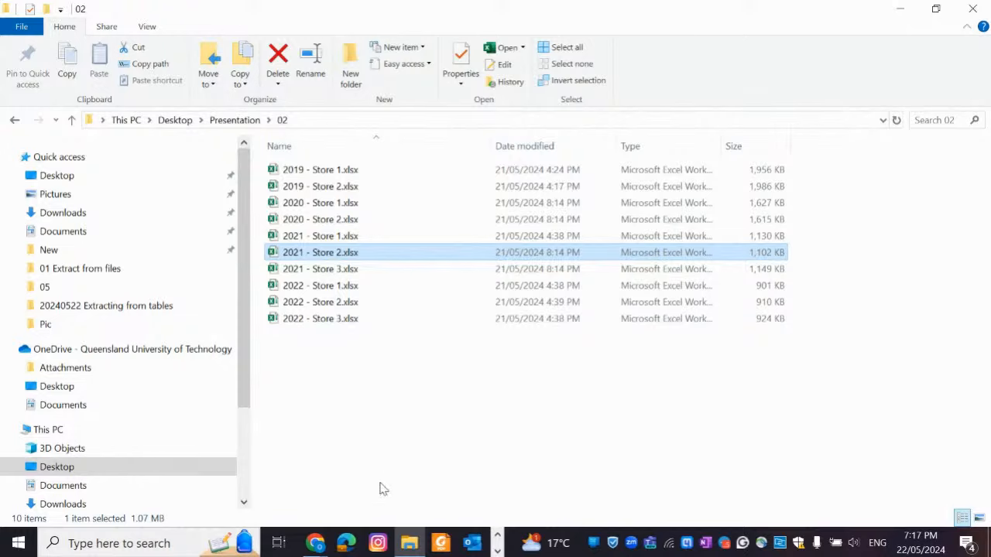
Switch back to the Power Query Editor and close it without applying the pending query changes
key("alt+Tab")
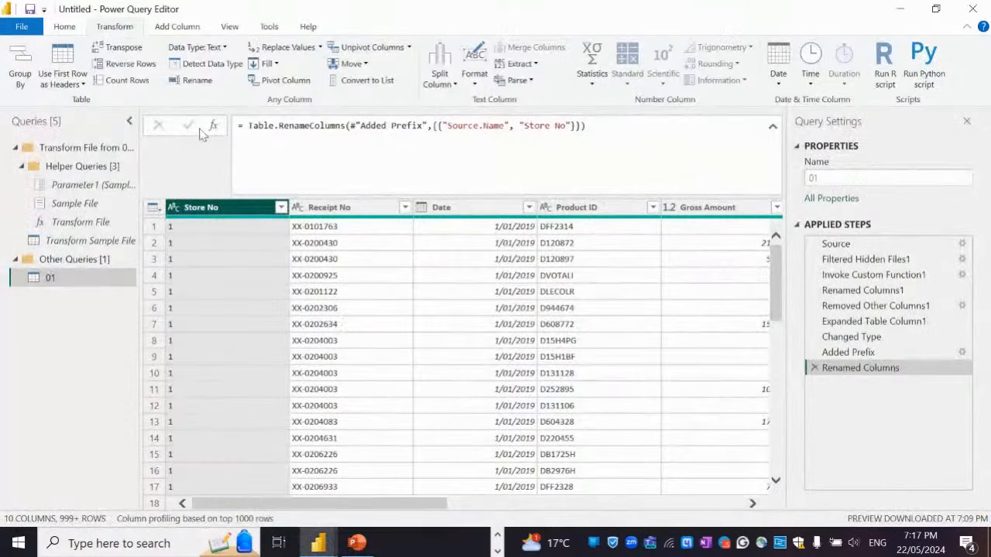
left_click(973, 8)
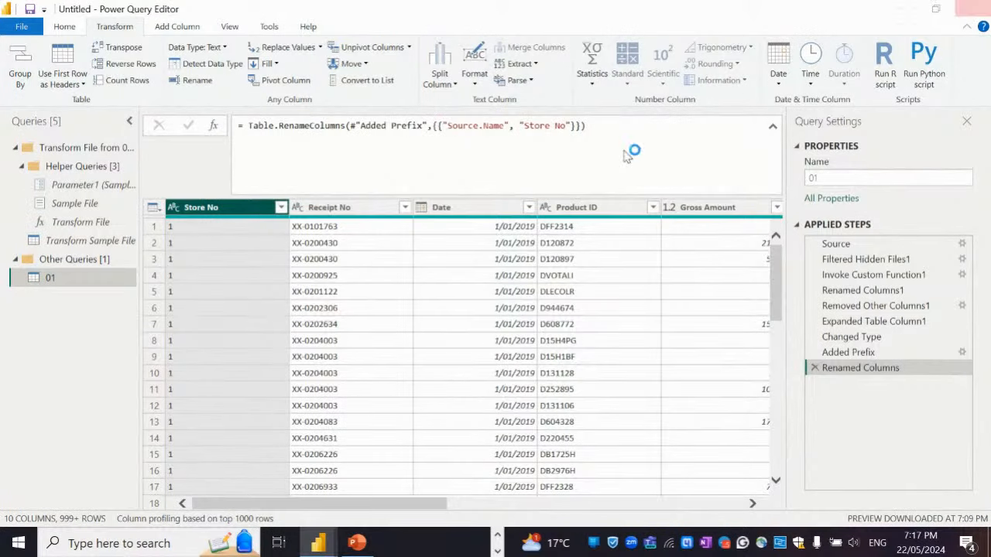
left_click(553, 299)
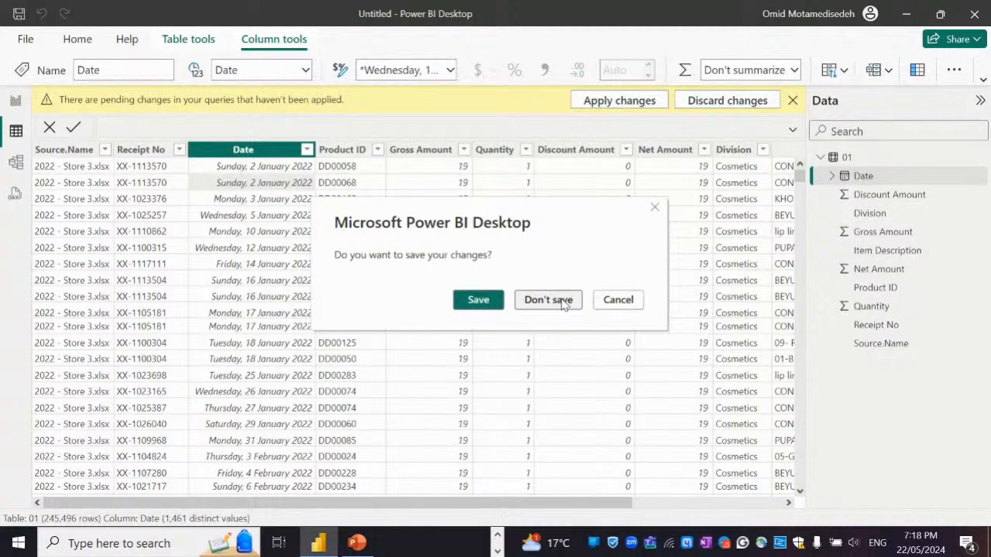
left_click(477, 302)
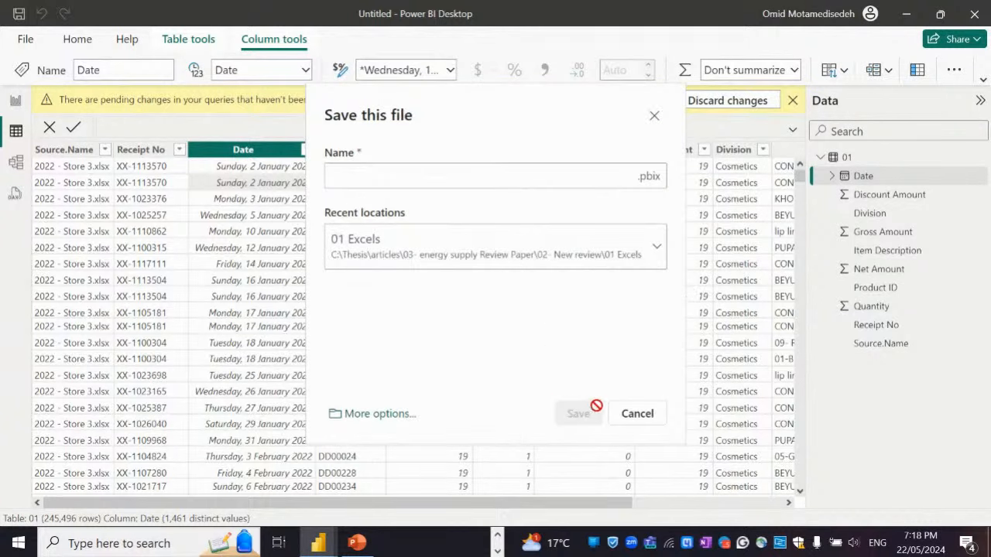
left_click(638, 415)
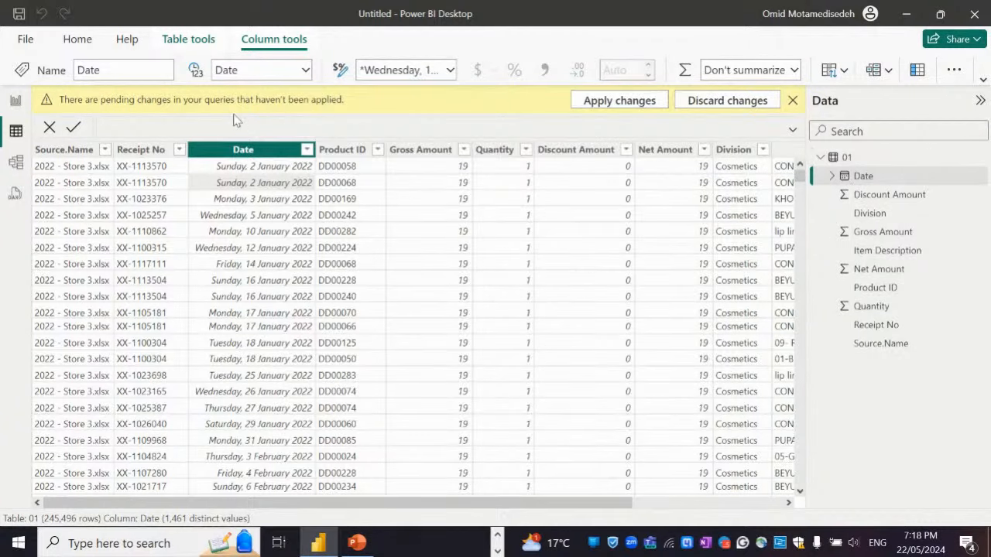
left_click(77, 40)
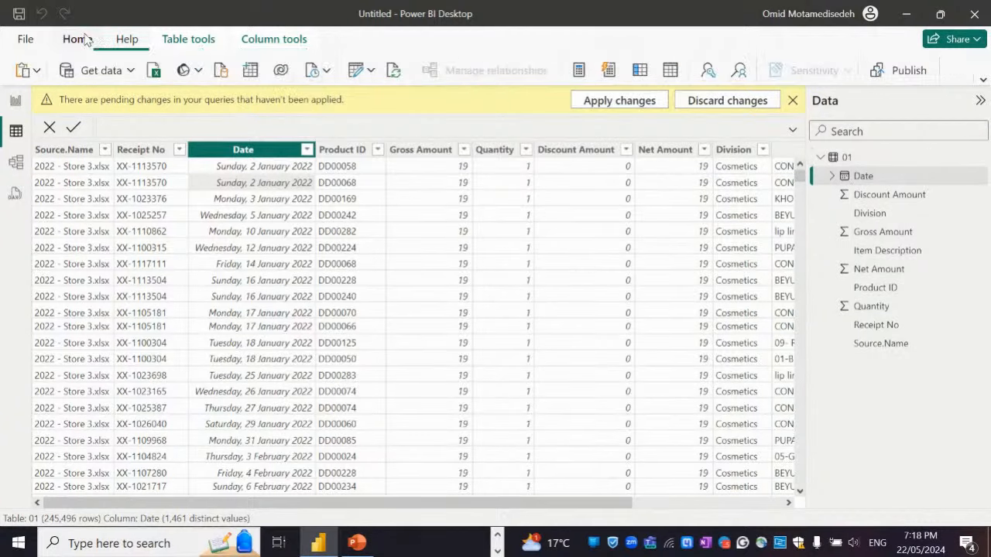
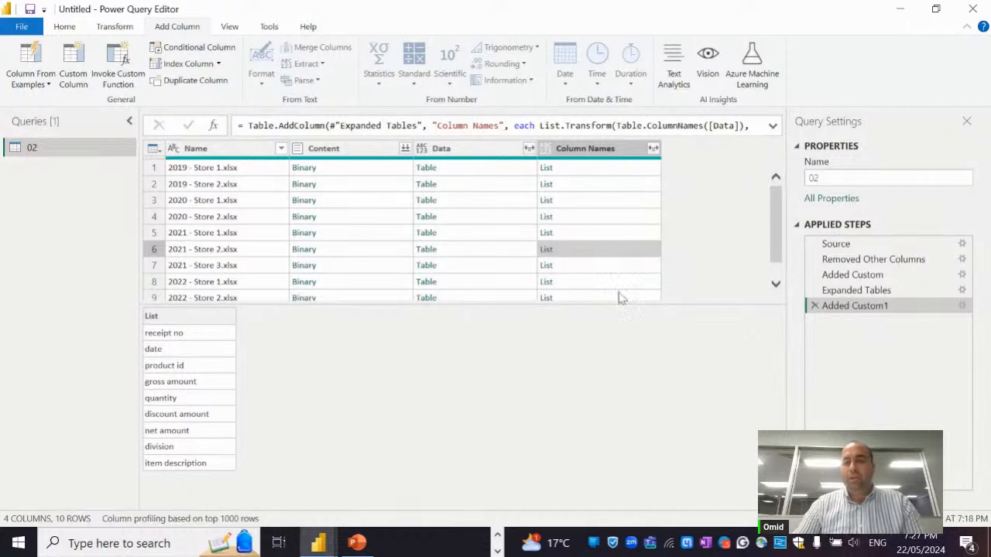
Edit the Column Names custom column formula so List.Transform uses each {_,Text.Lower} as its transformation
left_click(962, 306)
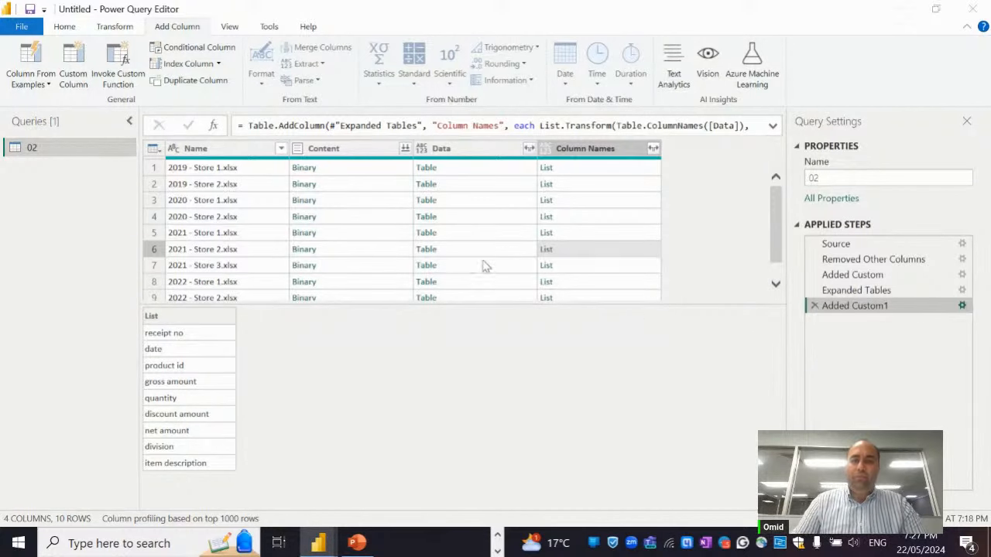
left_click(472, 225)
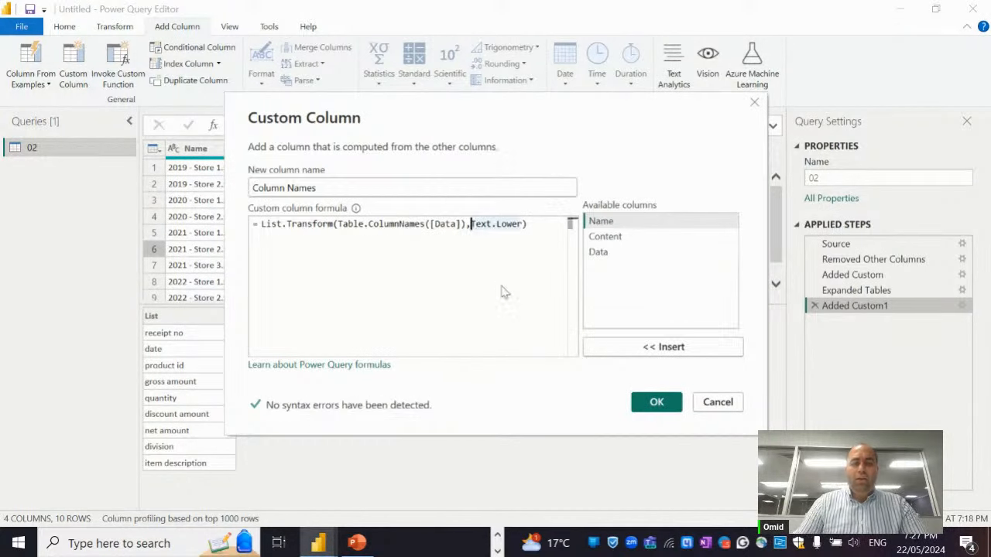
type("each")
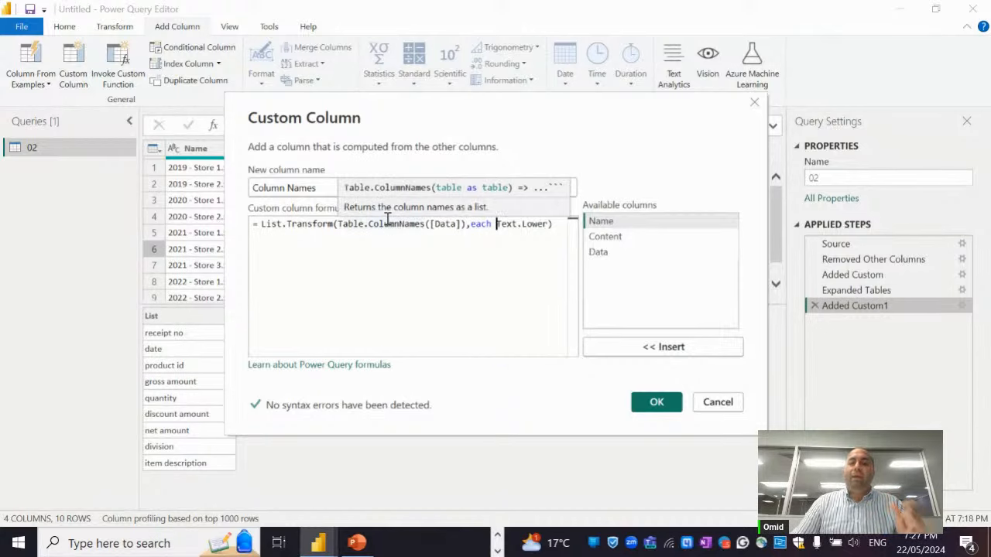
type("{")
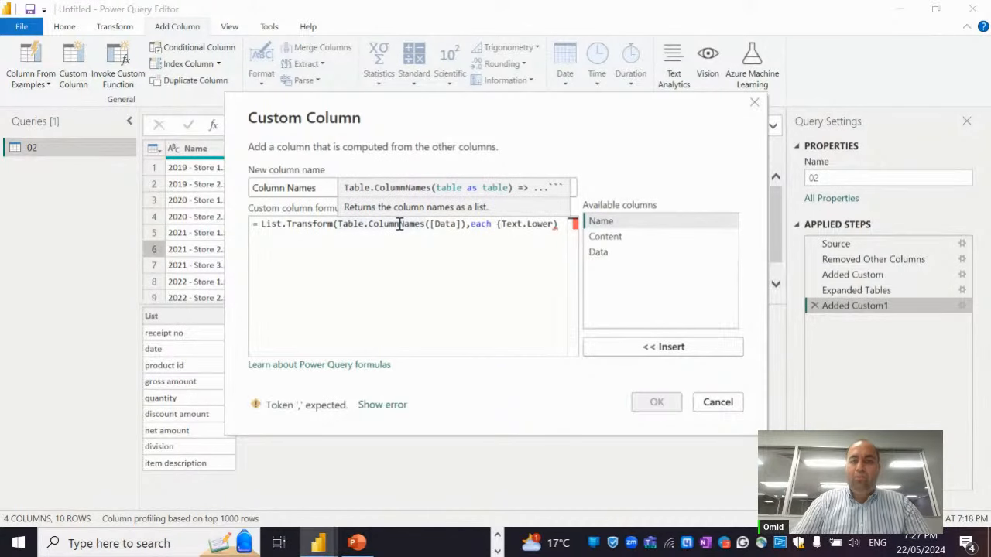
key("Right")
key("Right")
key("Right")
key("Right")
key("Right")
key("Right")
key("Right")
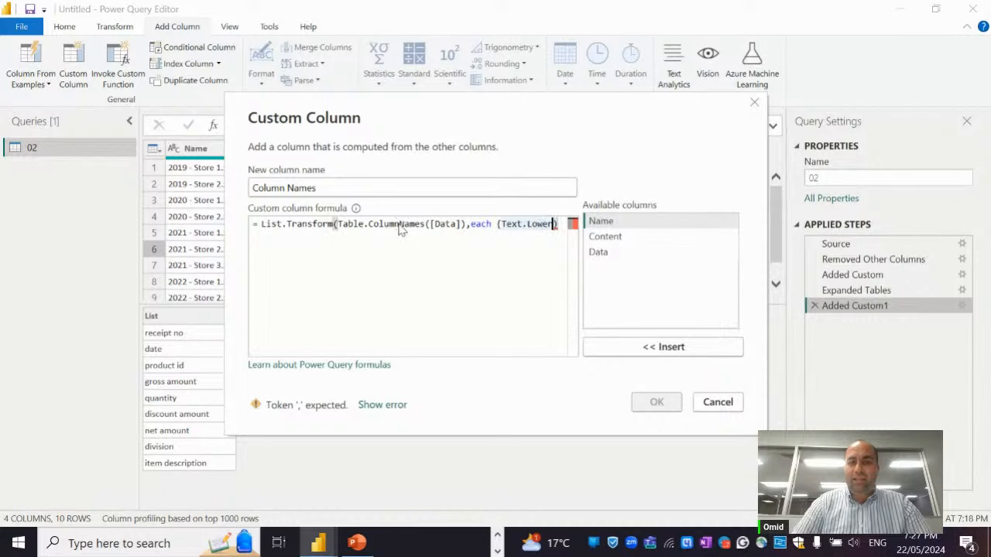
type("}")
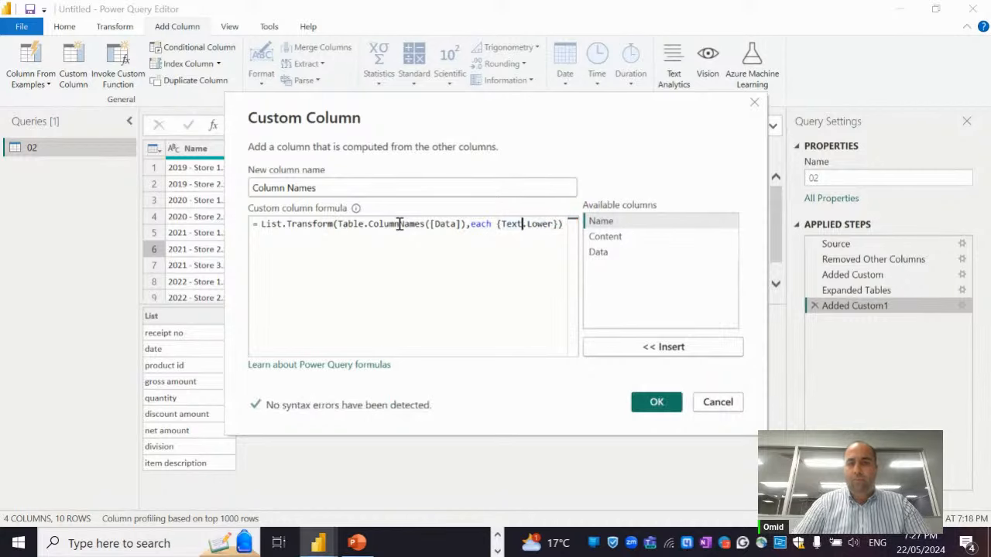
key("Return")
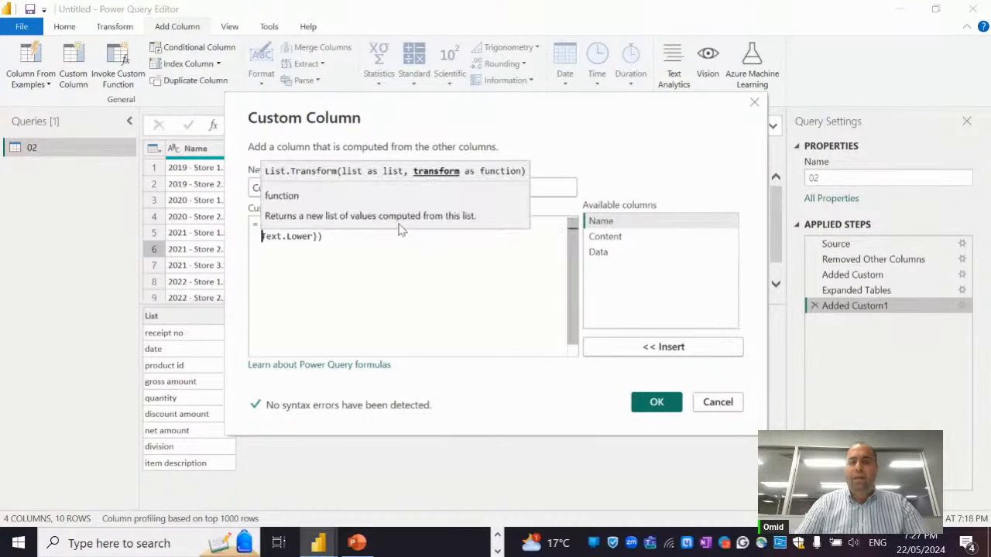
key("End")
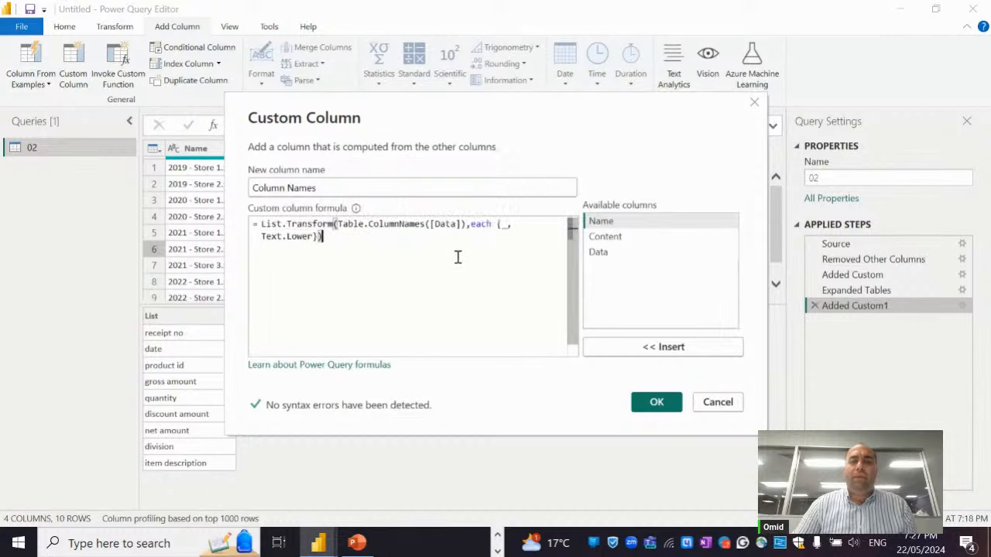
Change Text.Lower to Text.Lower(_) inside the braces of the Column Names formula and apply it
mouse_move(350, 223)
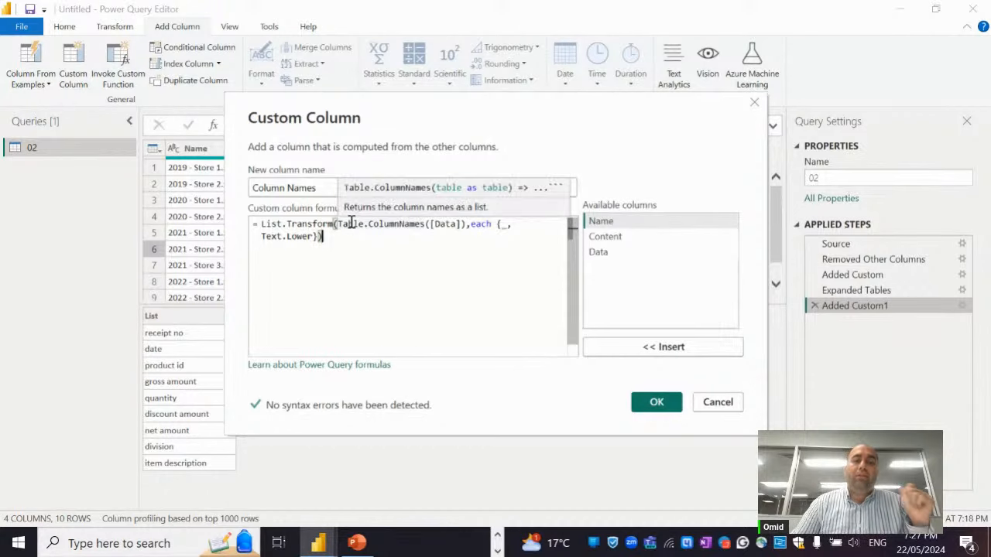
double_click(481, 225)
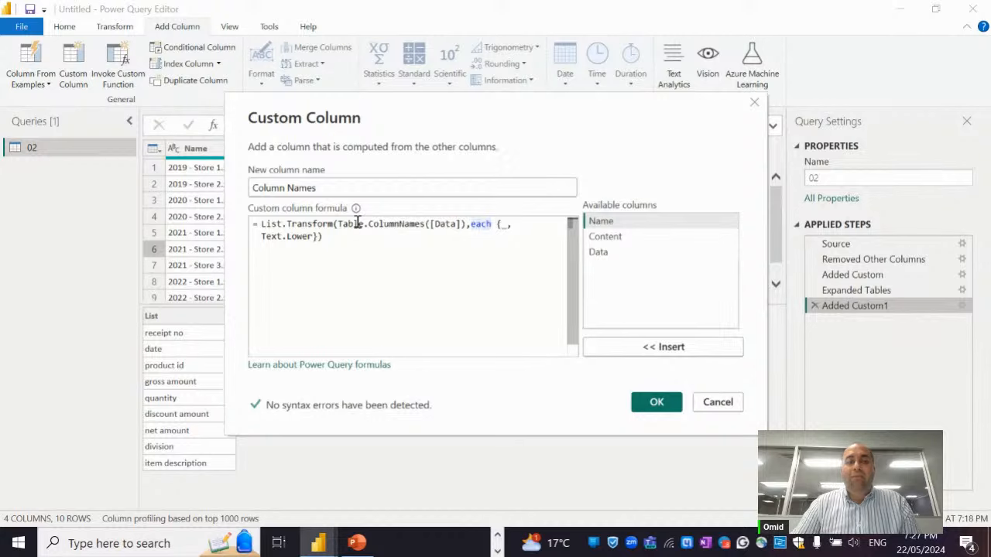
left_click(511, 229)
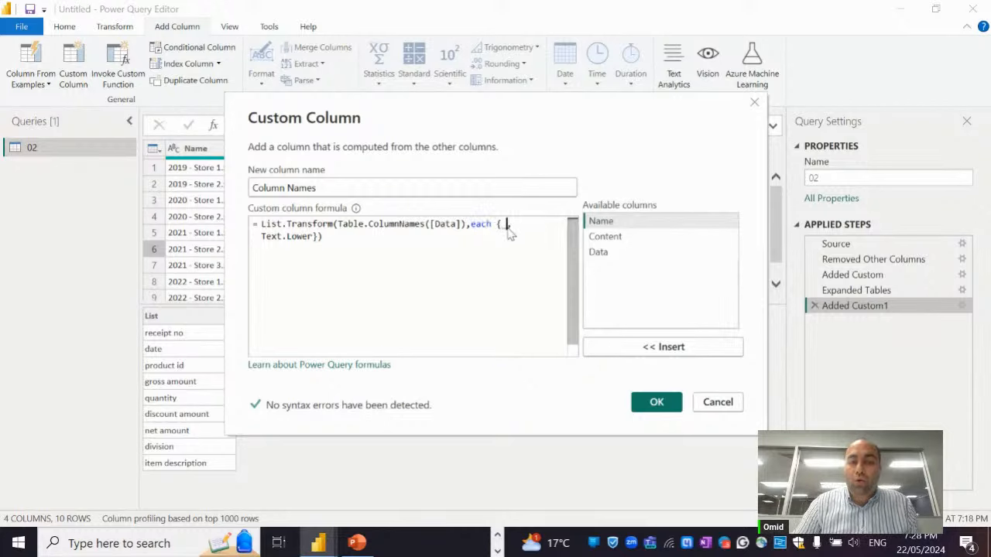
left_click(311, 237)
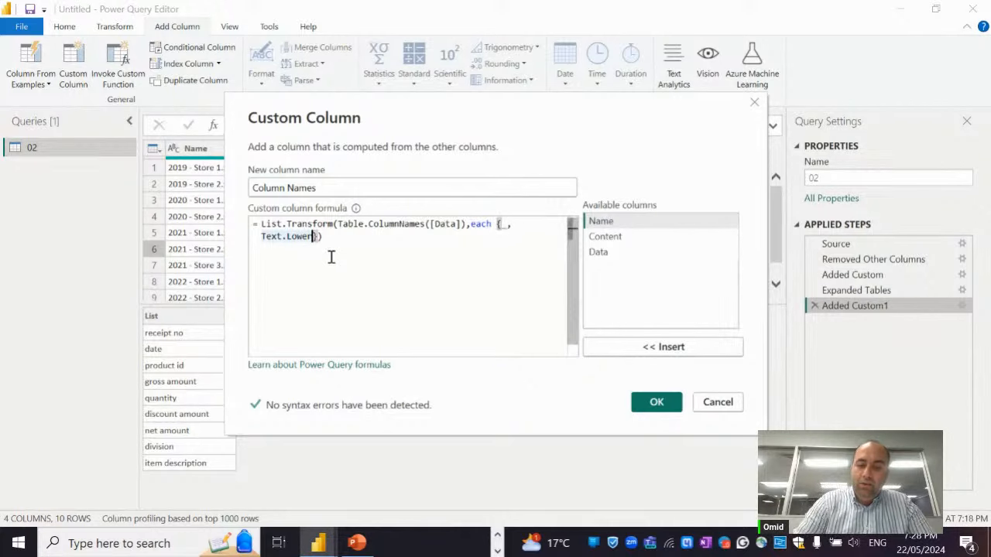
type("(_)})")
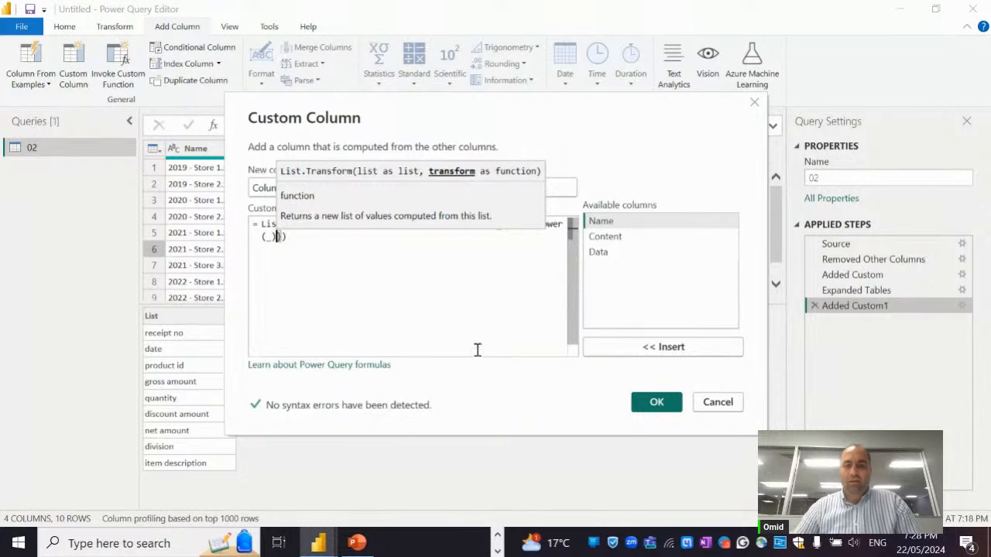
left_click(654, 403)
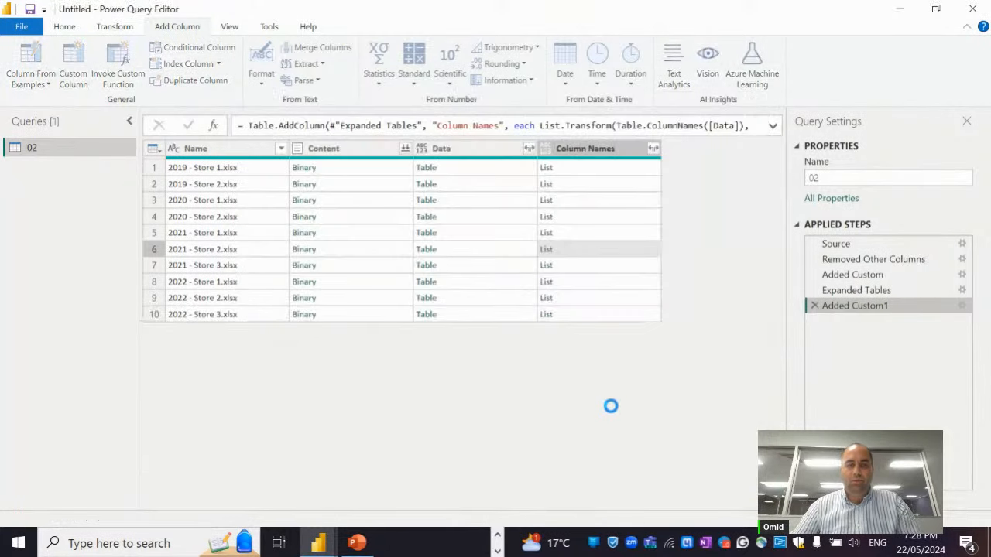
Preview the nested name lists for 2019 - Store 2.xlsx and 2022 - Store 1.xlsx, drilling into the latter, and remove the drill-down step
left_click(609, 187)
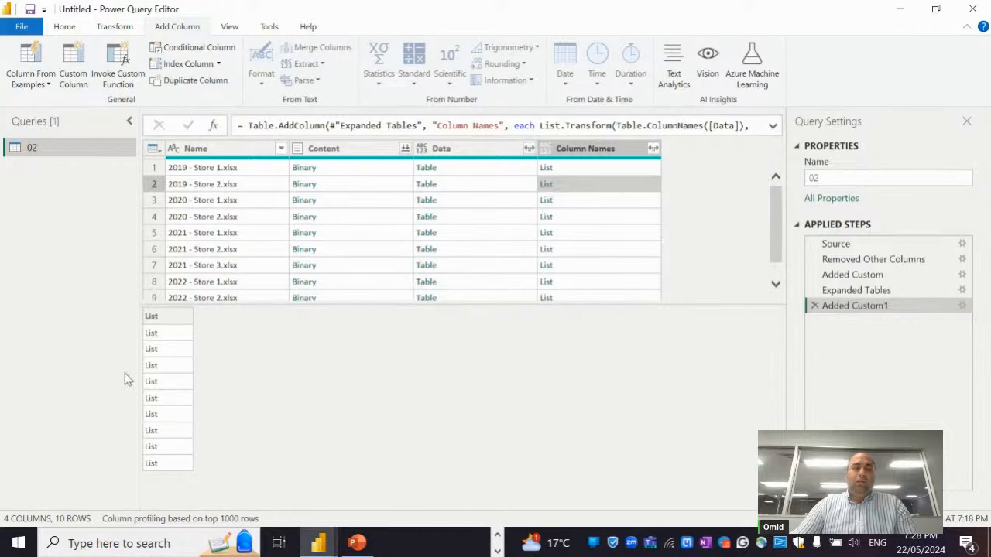
left_click(548, 284)
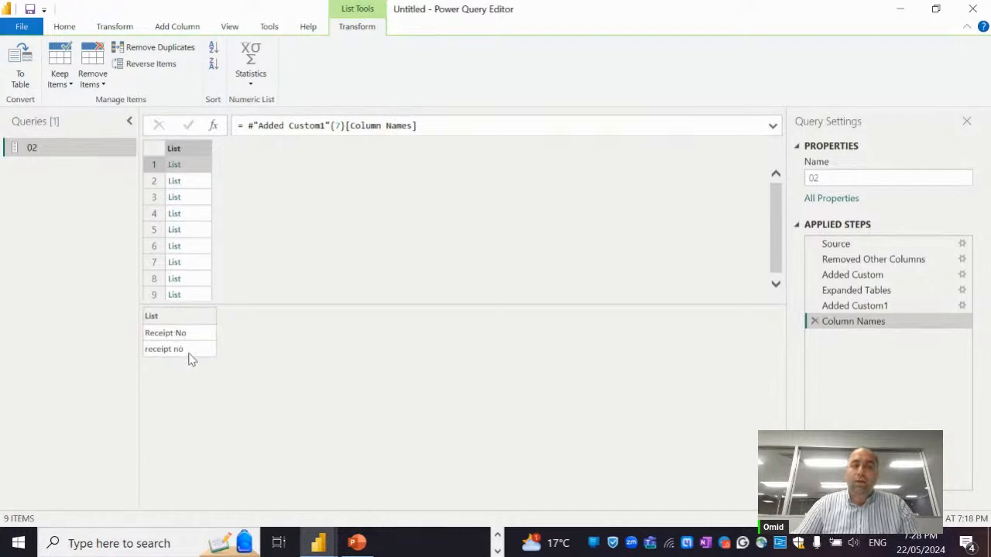
left_click(201, 199)
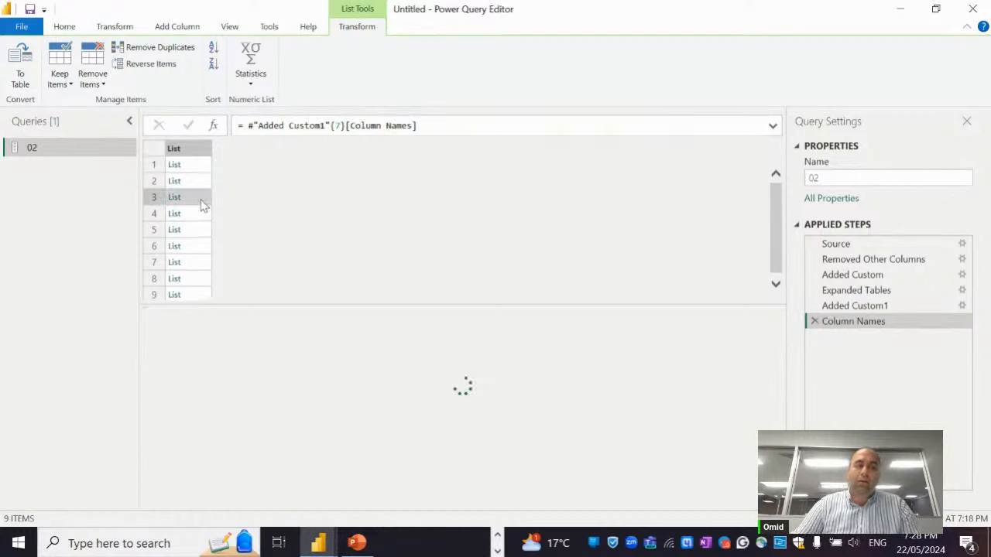
left_click(192, 249)
left_click(194, 263)
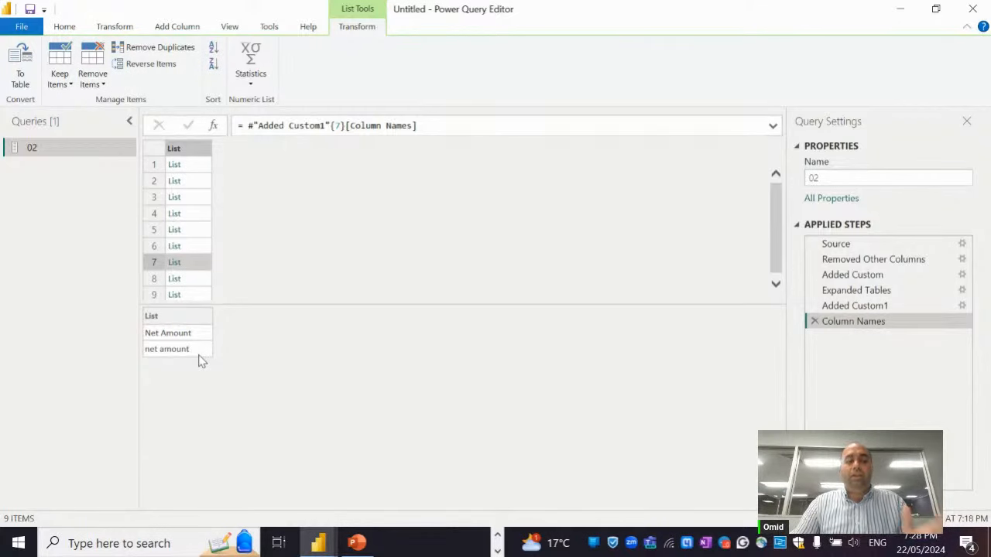
left_click(814, 322)
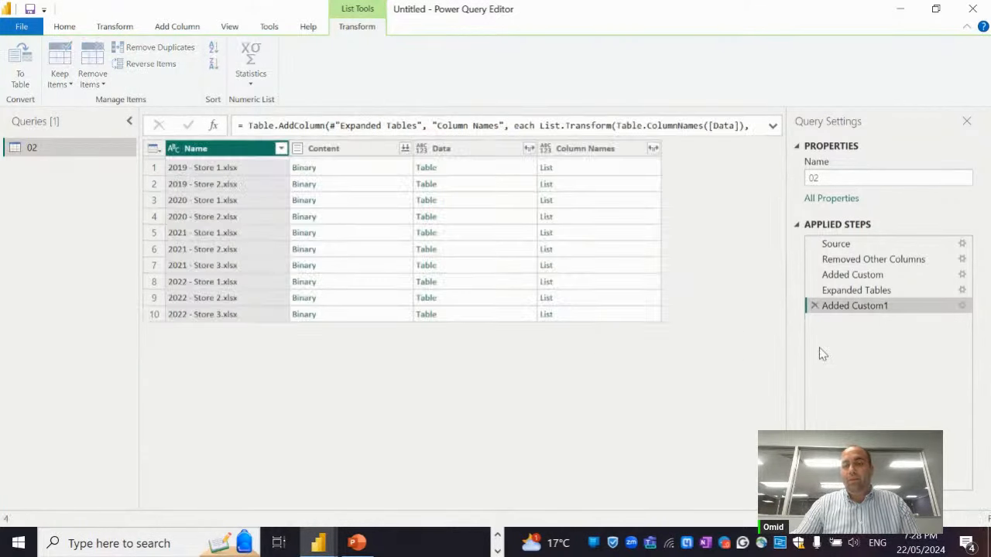
Reopen the Column Names formula and wrap its expression in Table.RenameColumns with an additional closing parenthesis
left_click(961, 306)
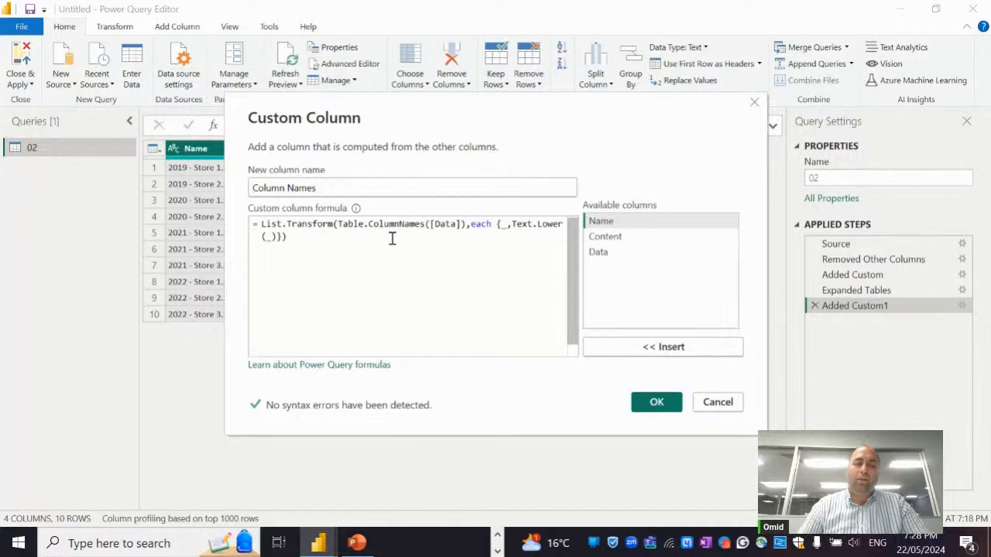
left_click(391, 239)
type(")")
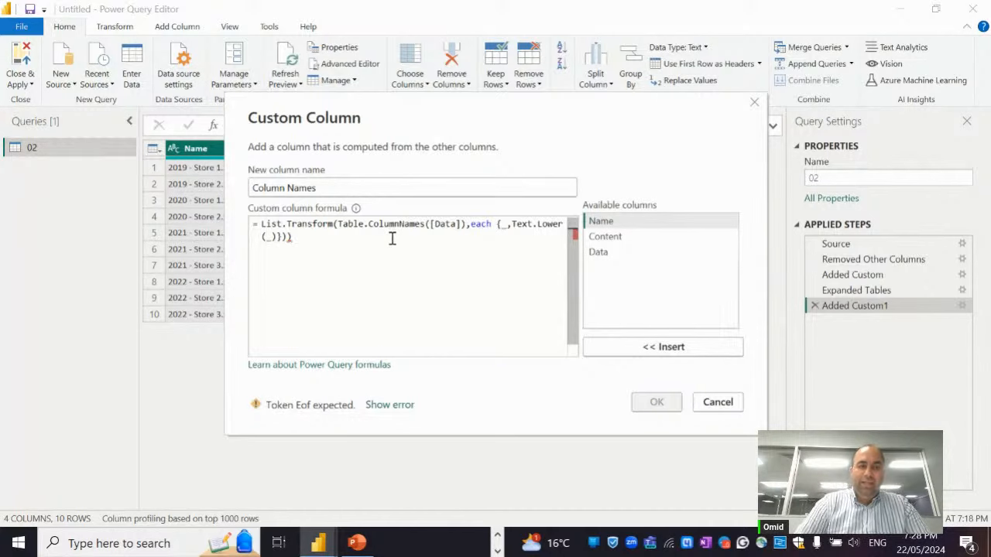
key("Left")
key("Left")
key("Left")
key("Left")
key("Left")
key("Left")
key("Left")
key("Left")
key("Left")
key("Left")
key("Left")
key("Left")
key("Left")
key("Left")
key("Left")
key("Left")
key("Left")
key("Left")
key("Left")
key("Left")
key("Left")
key("Left")
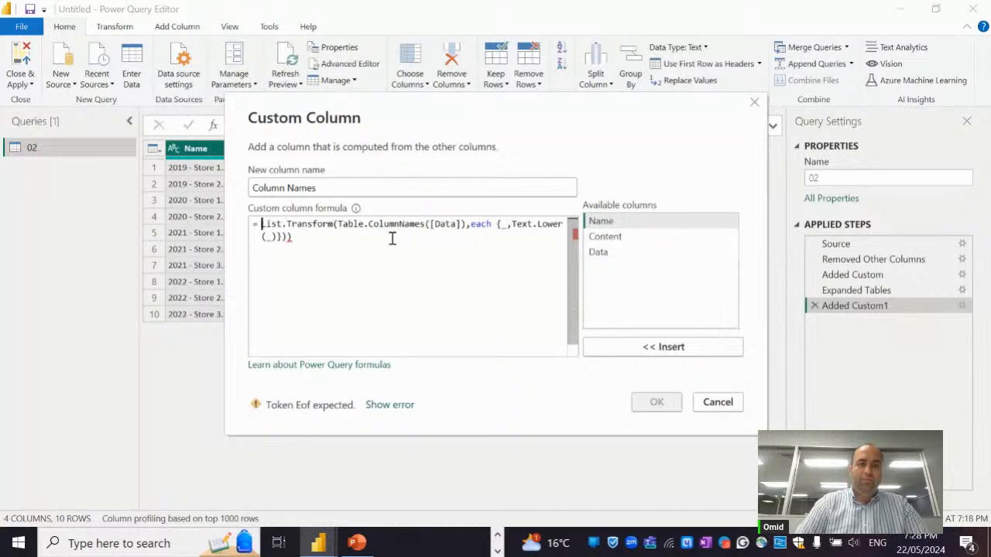
type("Table.")
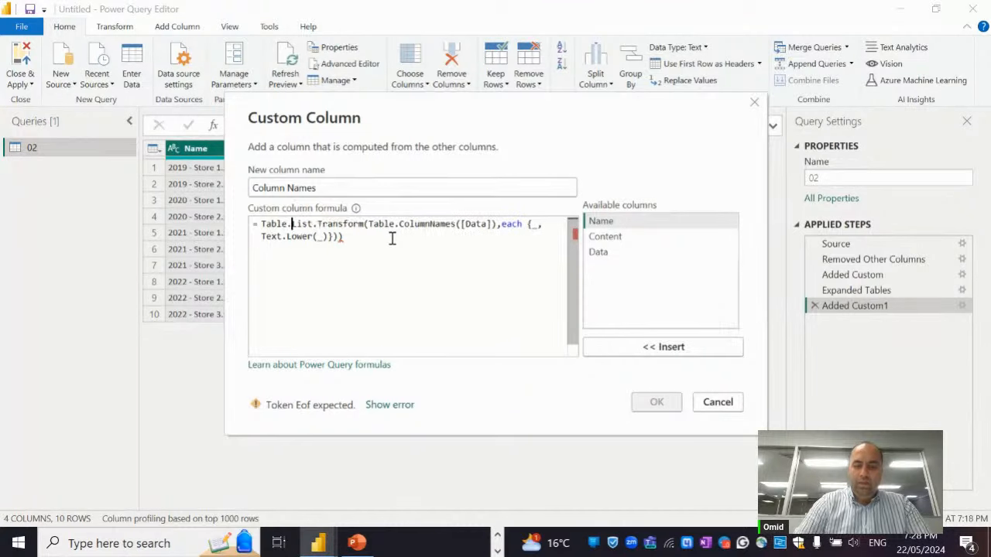
type("Renam")
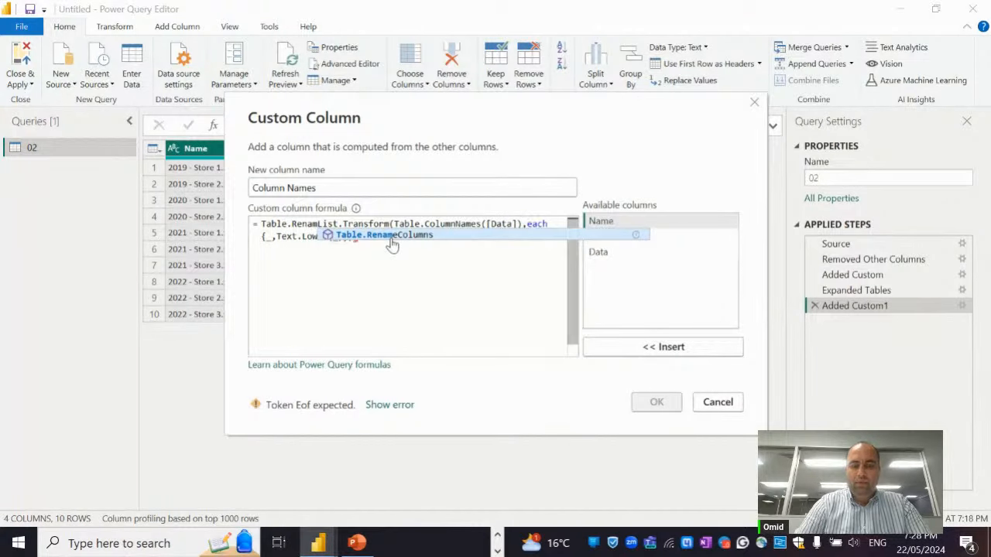
left_click(391, 238)
type("(")
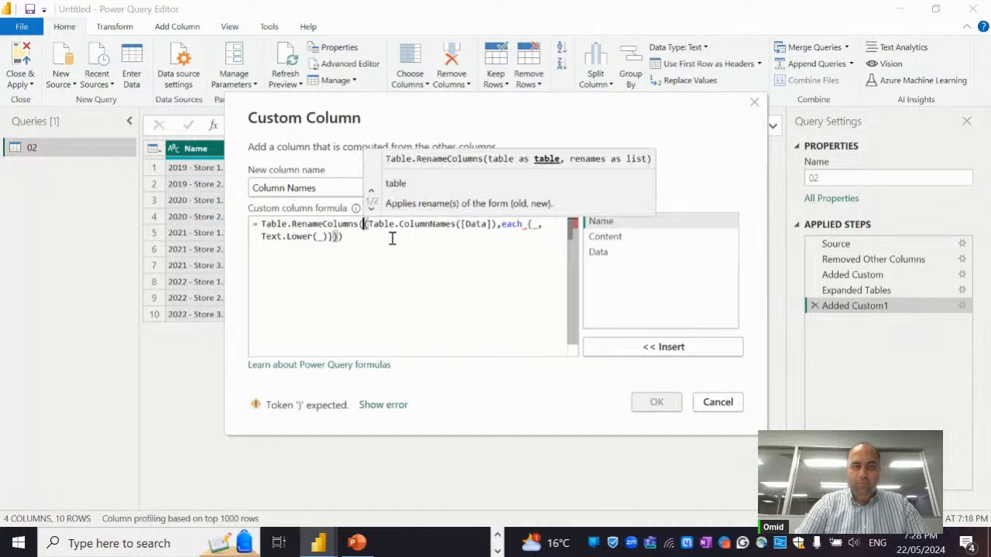
key("BackSpace")
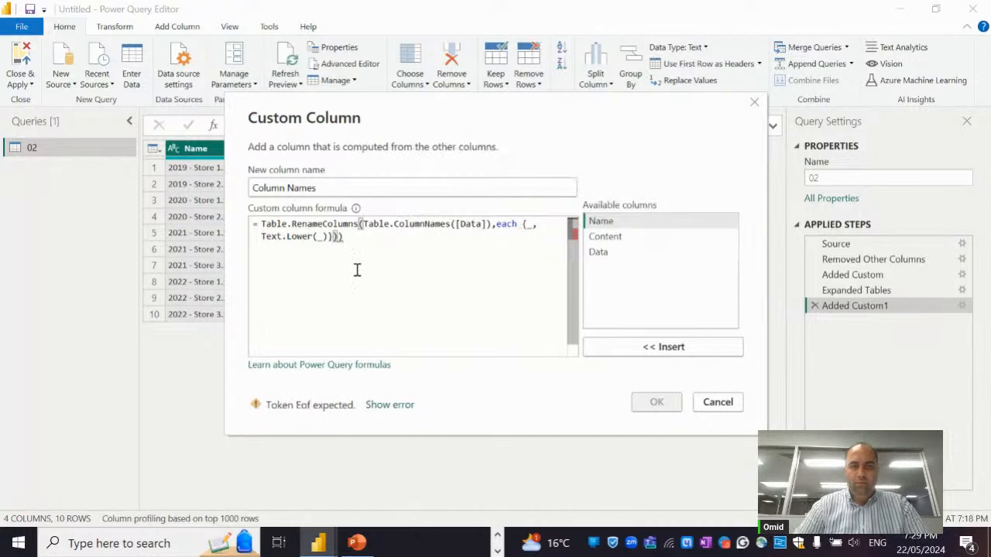
Insert List.Transform( before Table.ColumnNames([Data]) within Table.RenameColumns and apply the formula
key("Right")
type("Table.")
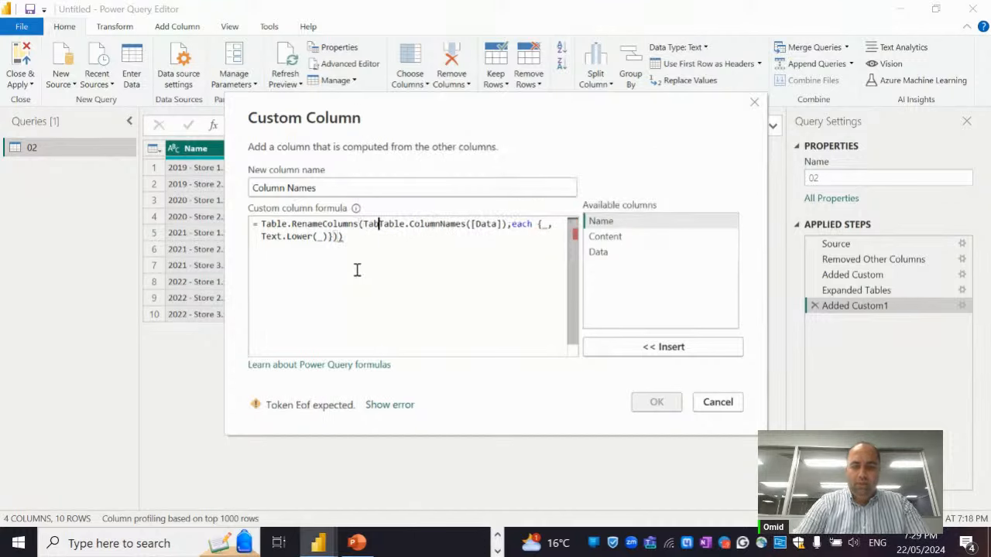
type("Transform")
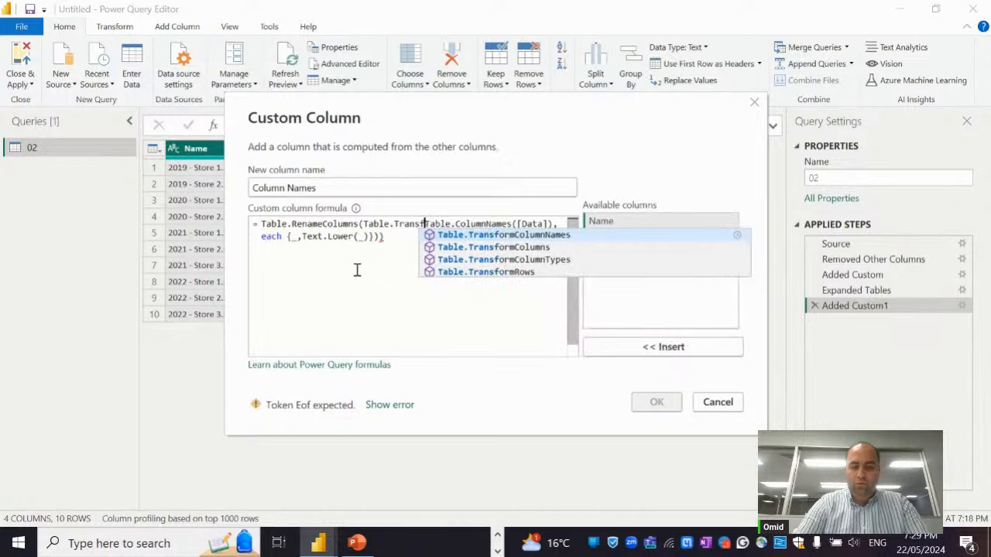
type("(")
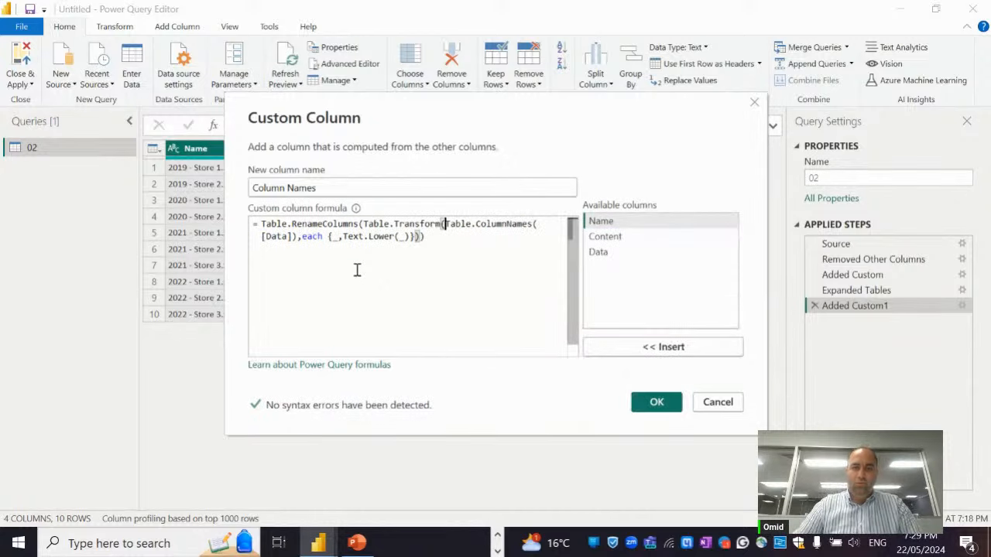
double_click(378, 223)
type("List")
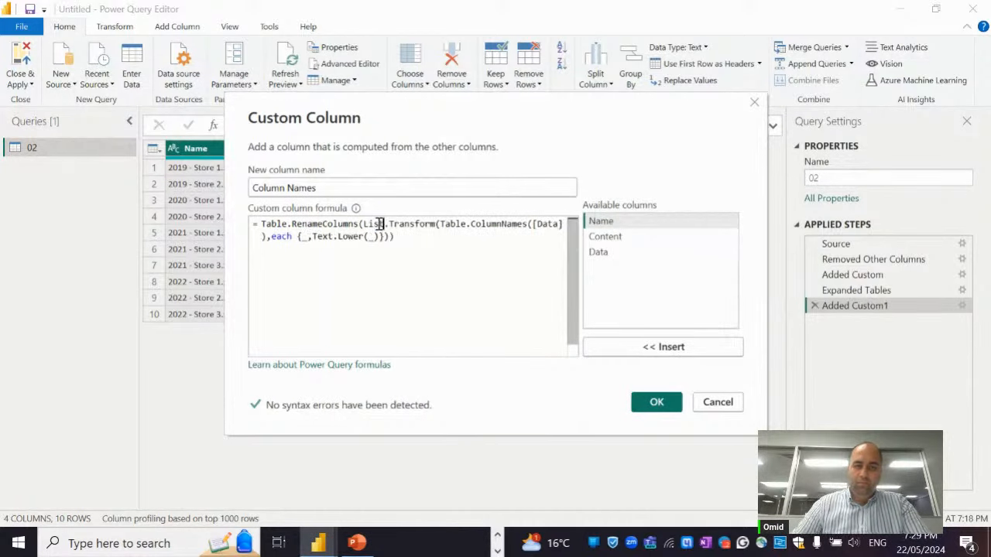
left_click(655, 402)
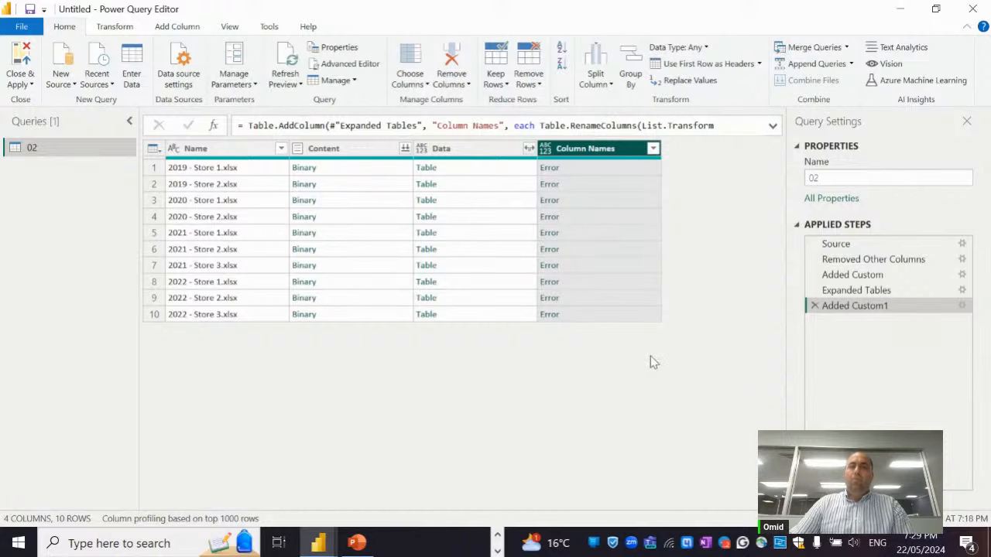
Edit the Column Names formula to pass [Data] as the first argument of Table.RenameColumns, before List.Transform, and apply it
left_click(961, 306)
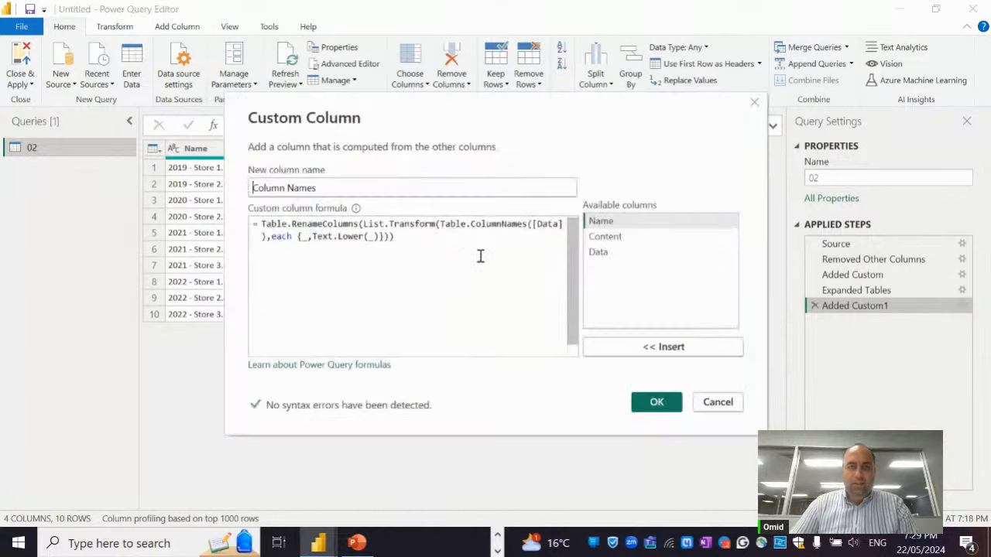
left_click(385, 223)
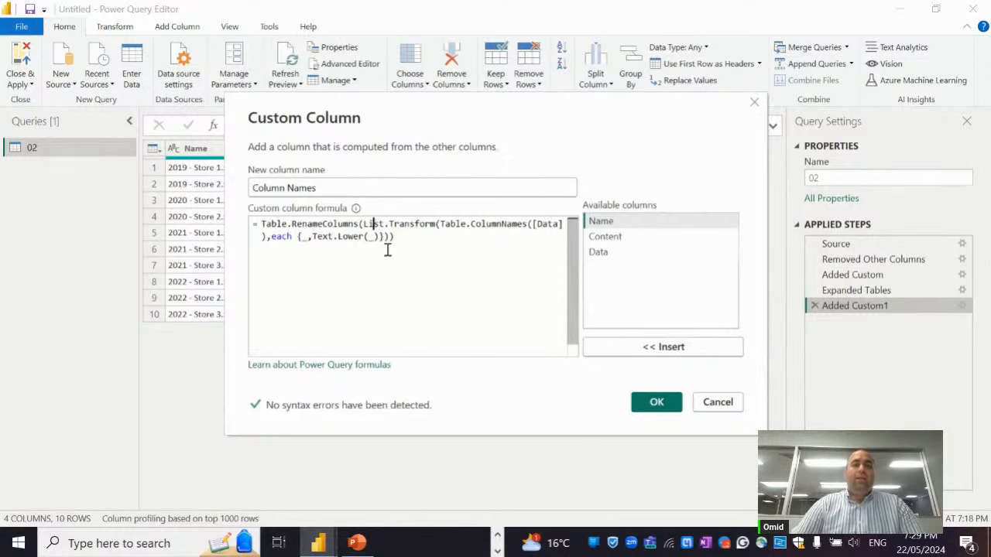
mouse_move(381, 234)
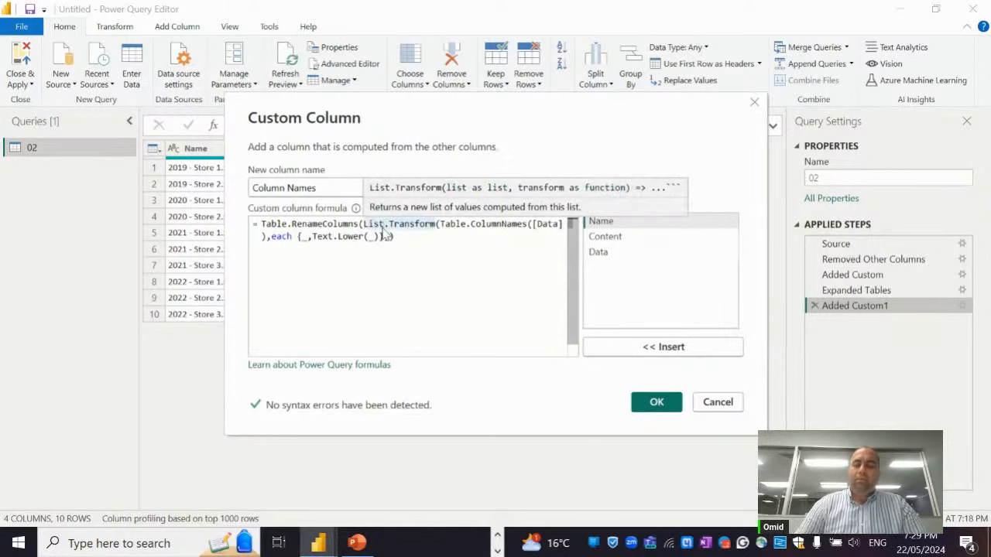
key("ctrl+Left")
type(",")
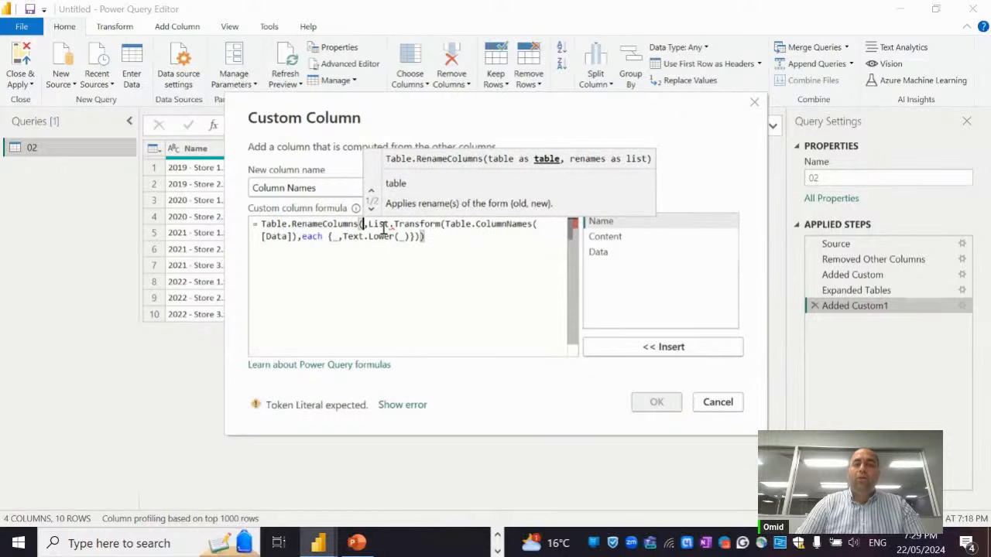
double_click(608, 252)
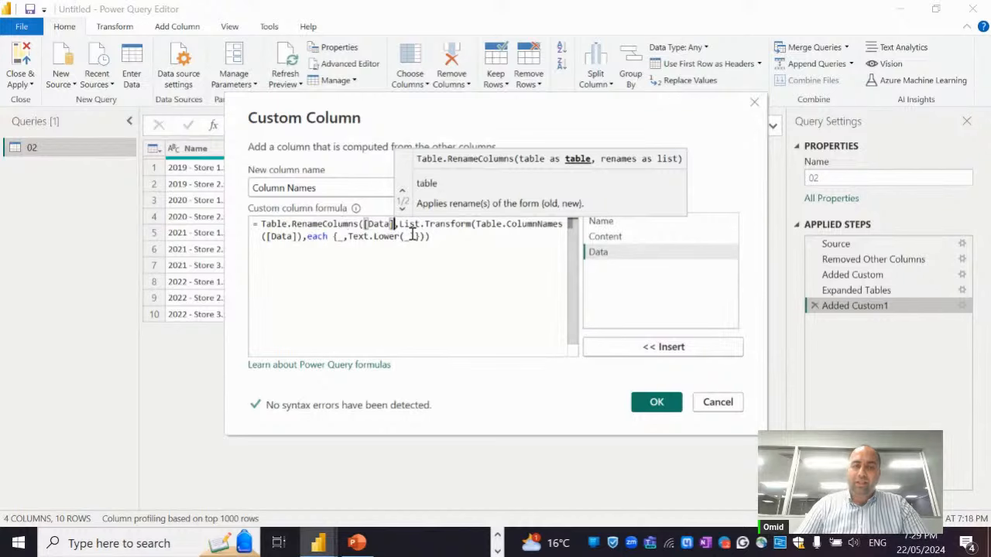
left_click(655, 403)
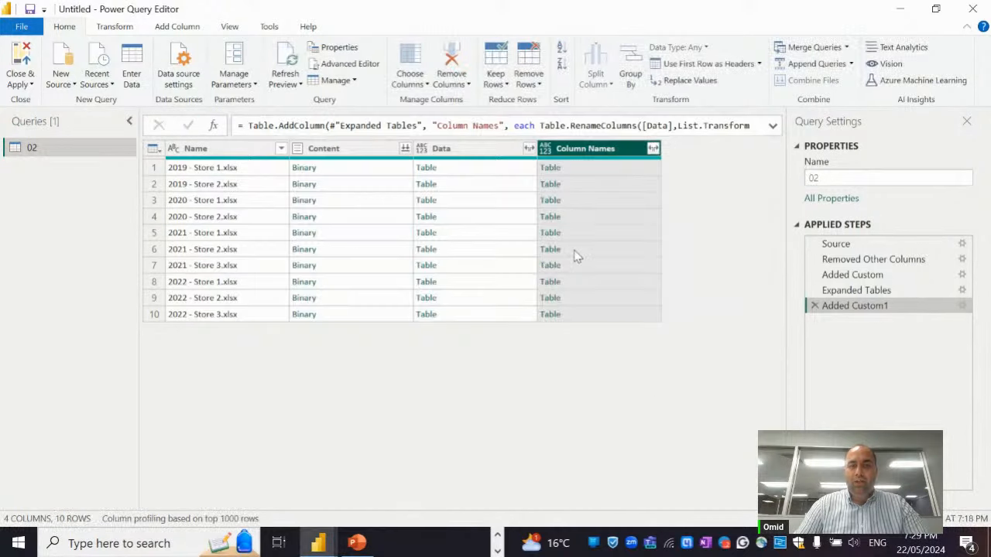
Preview the renamed tables for 2020 - Store 1, 2021 - Store 1 and 2021 - Store 2, comparing headers with the original Data table
left_click(587, 199)
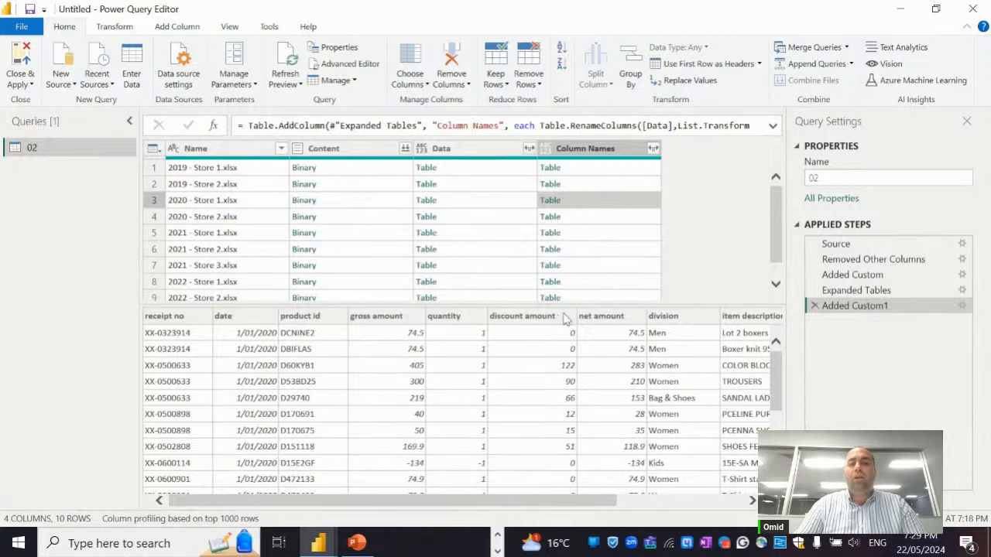
left_click(604, 232)
left_click(602, 252)
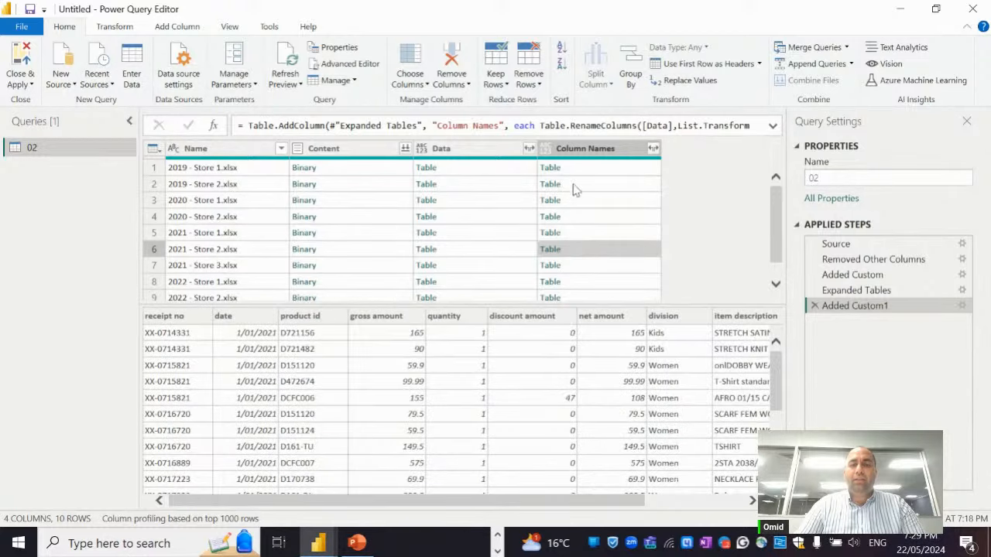
left_click(499, 255)
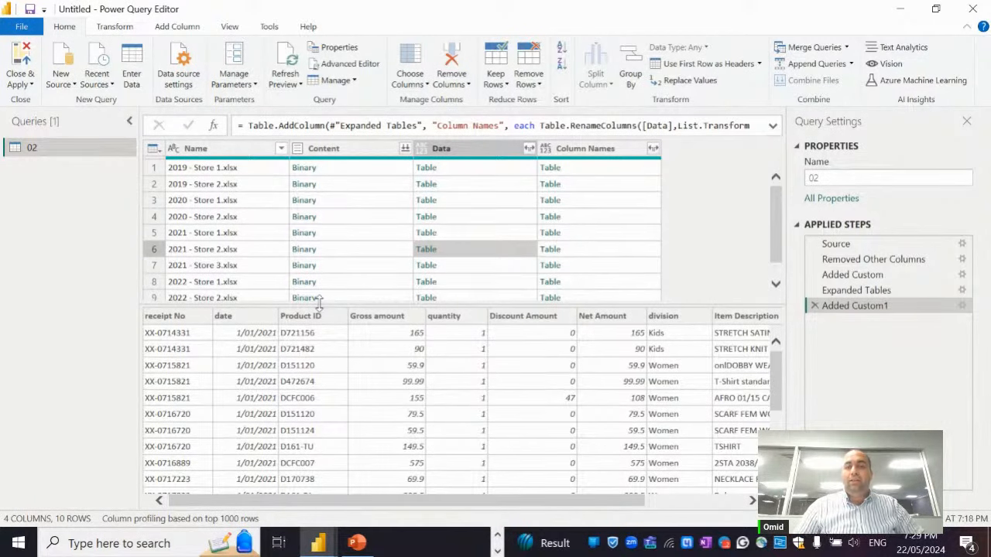
left_click(588, 250)
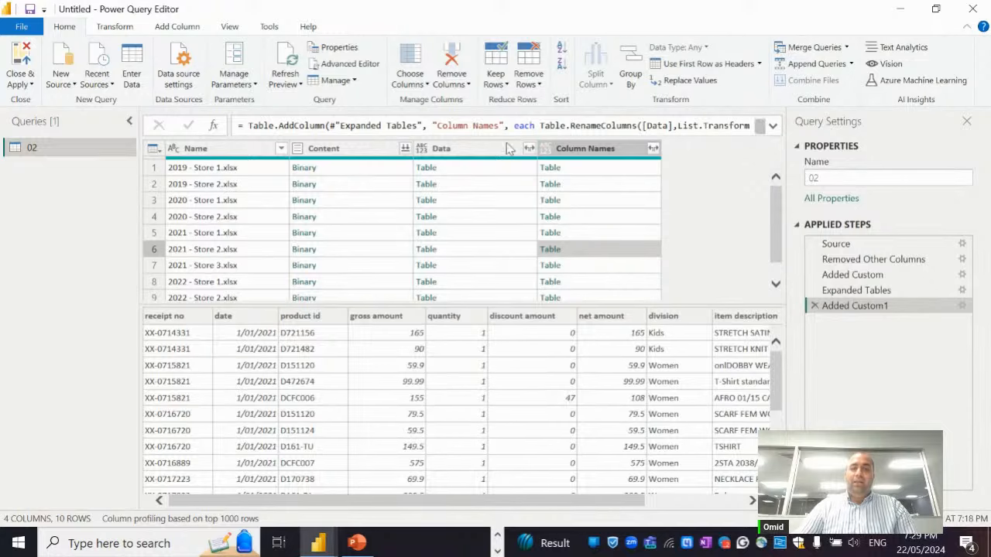
Keep only the Column Names and Name columns, removing all other columns from the query
left_click(591, 149)
left_click(232, 149, "ctrl")
right_click(234, 150)
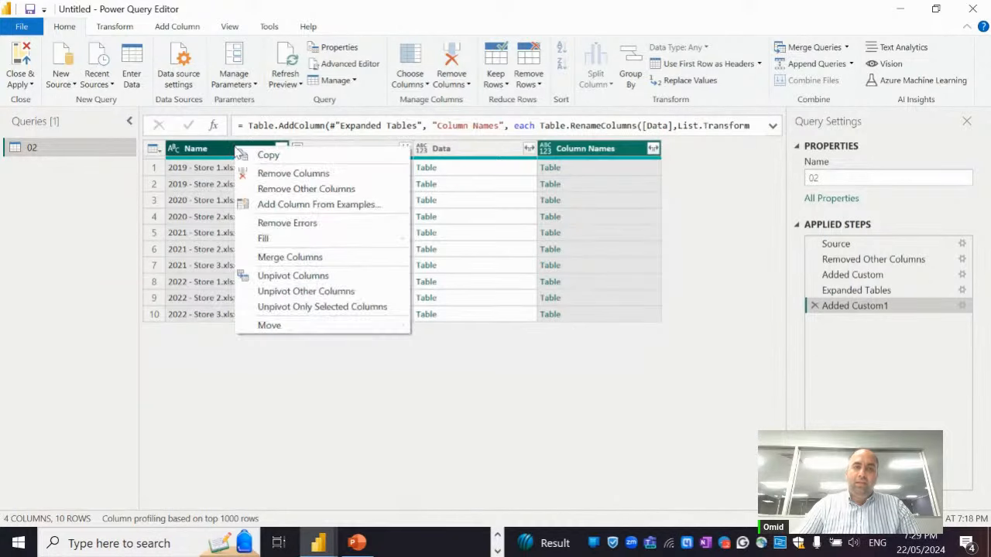
left_click(291, 190)
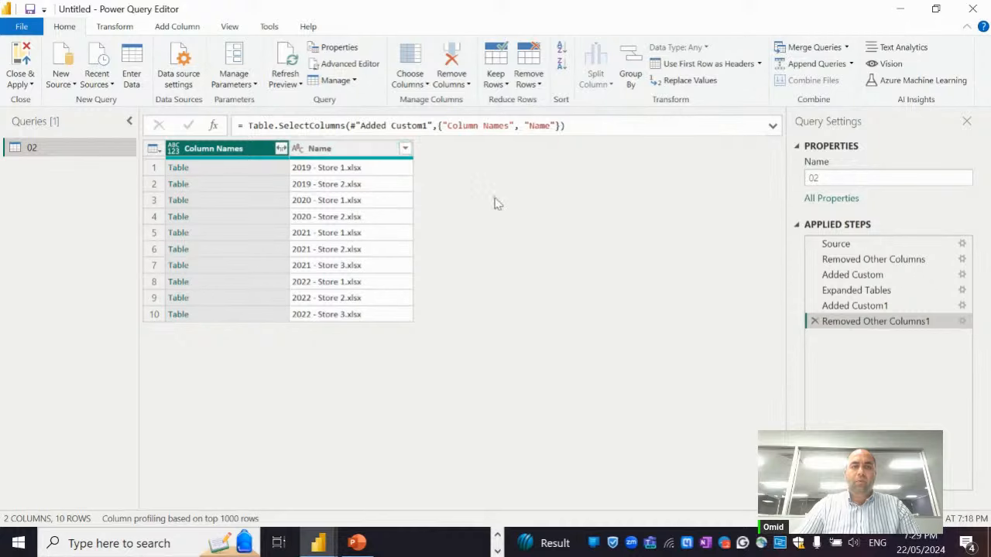
Expand the Column Names tables with every field from the fully loaded list, without the original column name as prefix
left_click(281, 147)
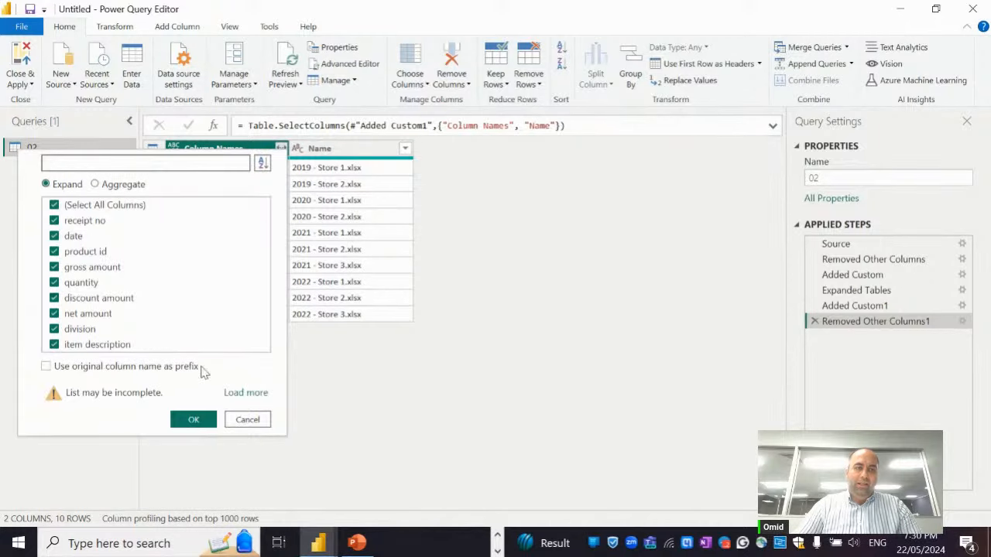
left_click(247, 392)
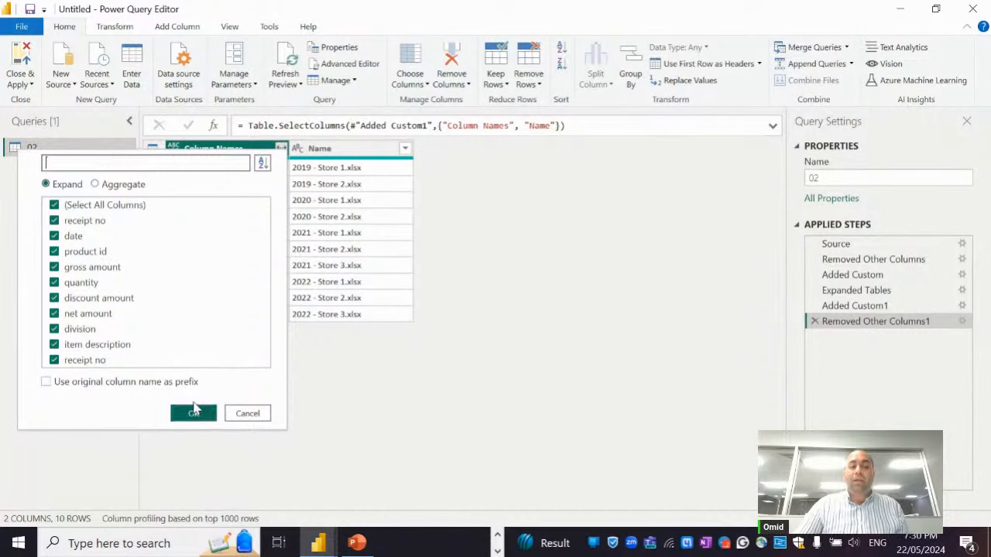
left_click(193, 413)
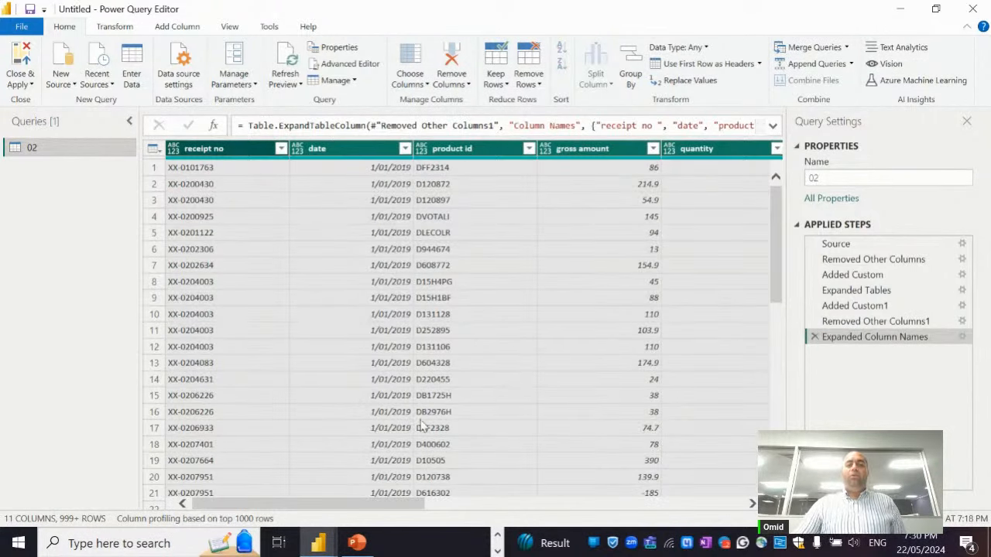
Examine the expanded columns across the whole table and compare the two receipt no headers
left_click_drag(375, 511, 693, 507)
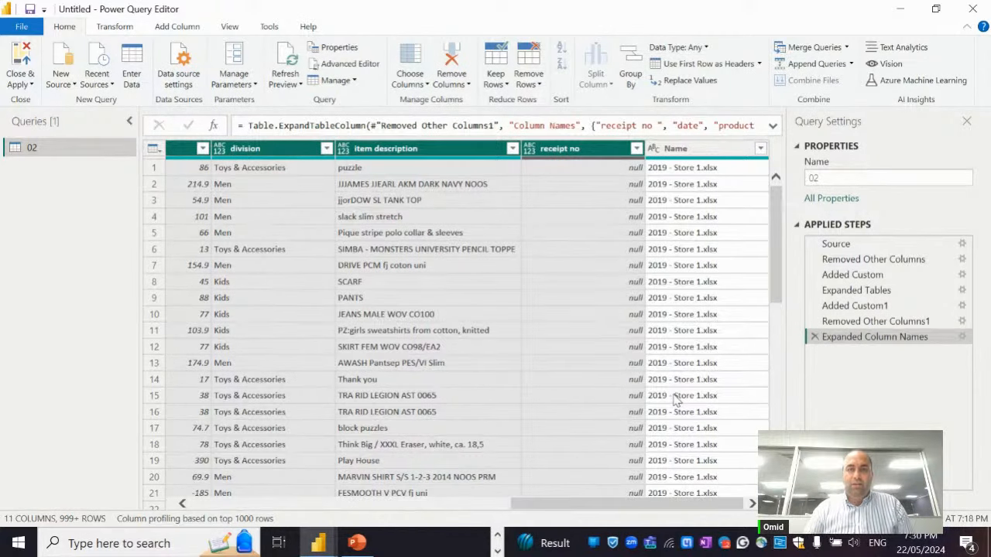
left_click_drag(581, 504, 89, 467)
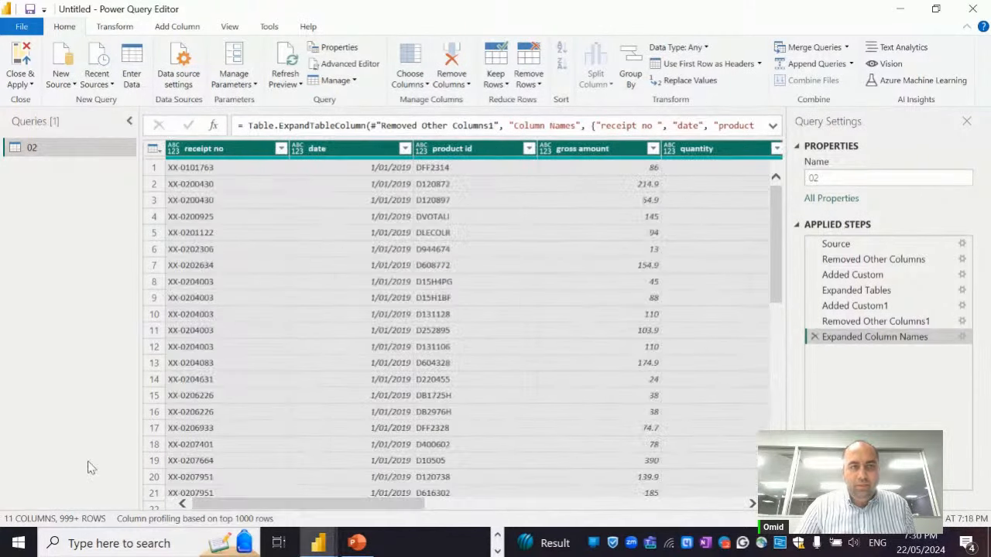
left_click(228, 154)
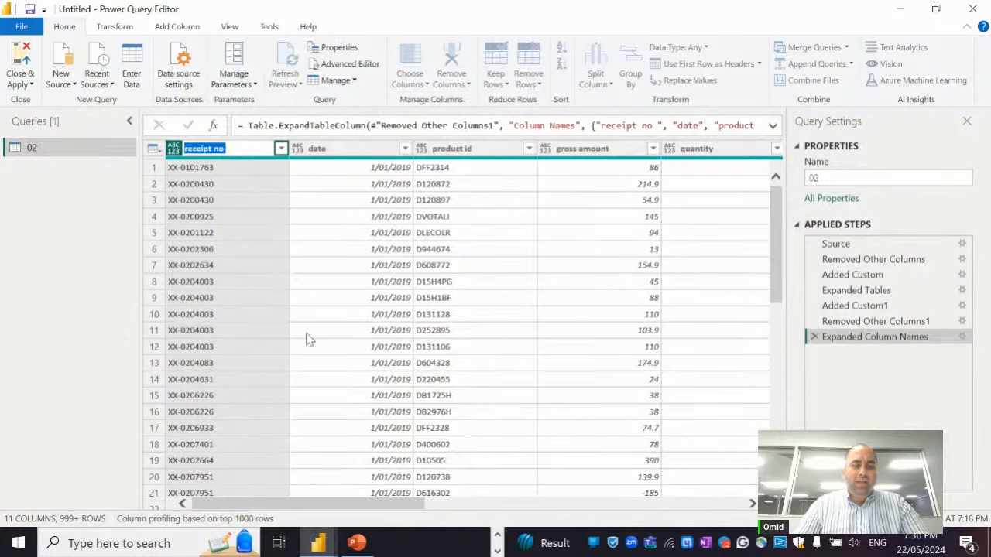
left_click_drag(385, 505, 706, 505)
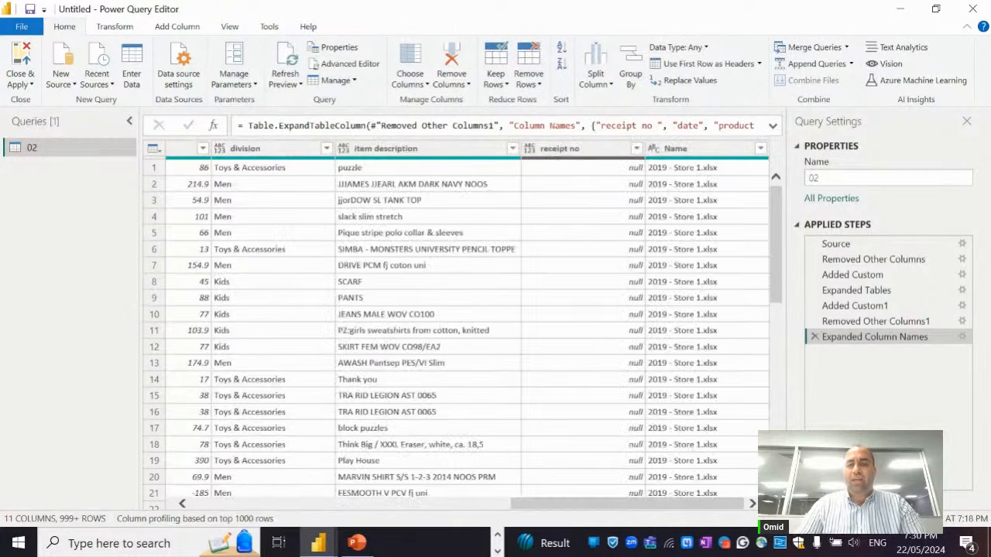
left_click(620, 153)
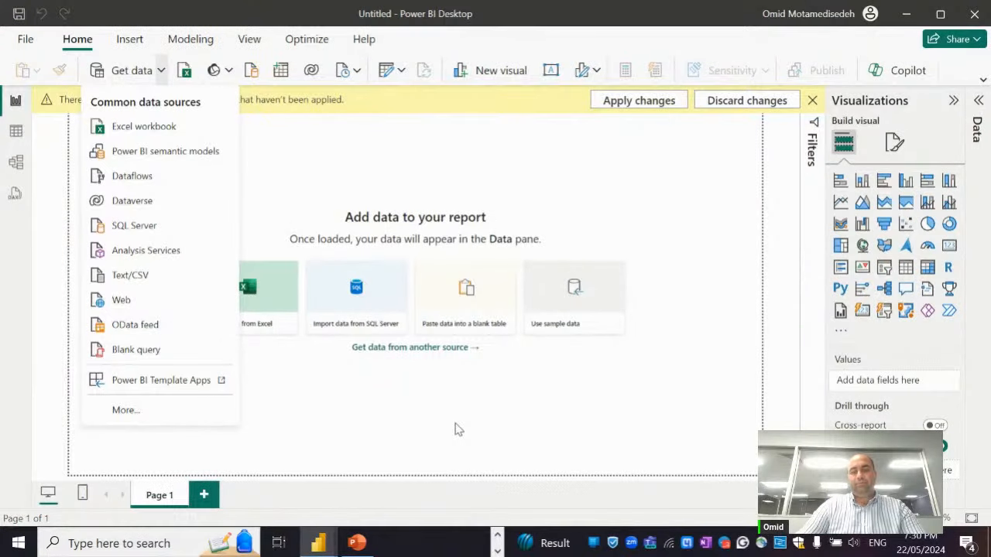
Switch to File Explorer and open the 03 folder inside Presentation
key("alt+Tab")
key("alt+Tab")
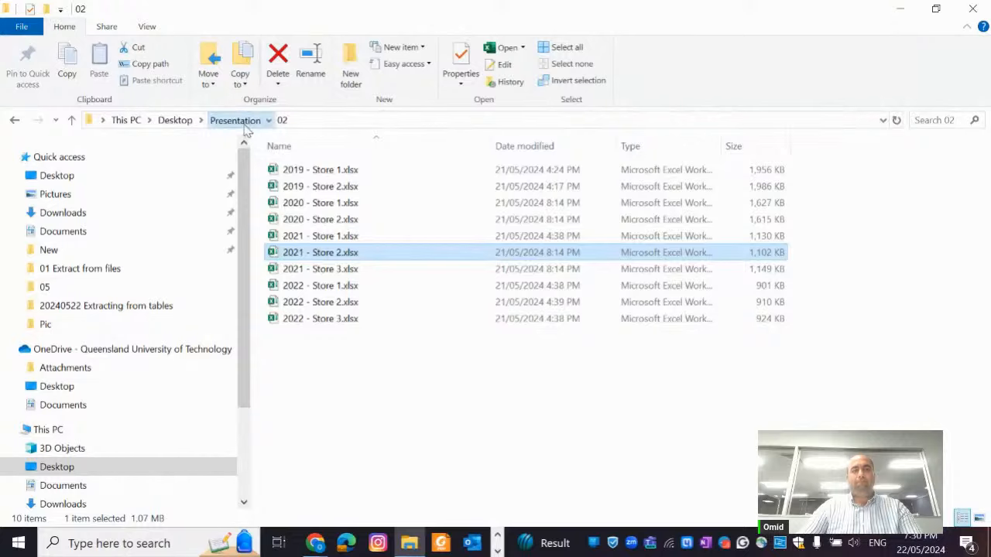
left_click(243, 125)
double_click(290, 183)
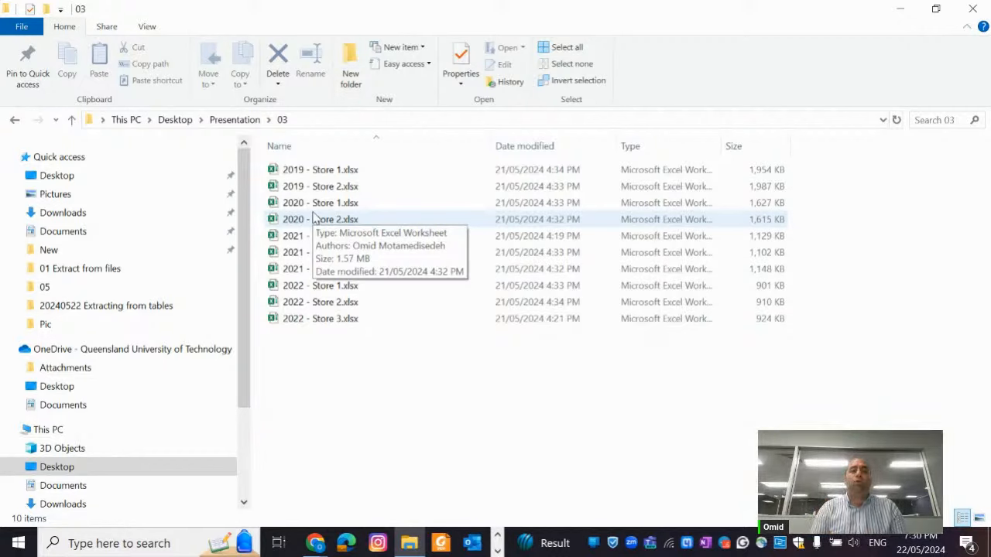
Open 2019 - Store 1.xlsx from folder 03 and examine its column headers, including QTY
left_click(335, 169)
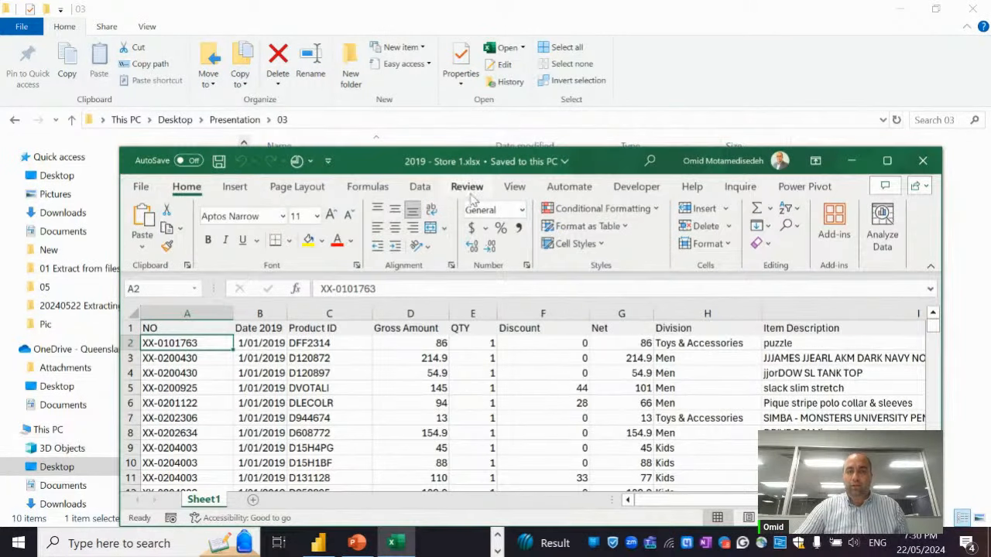
left_click(474, 329)
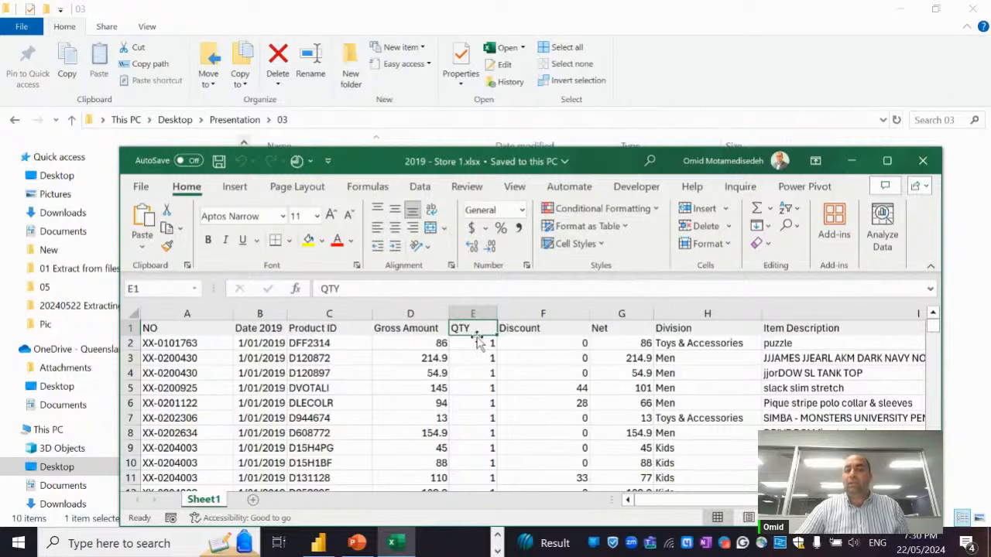
key("alt+F4")
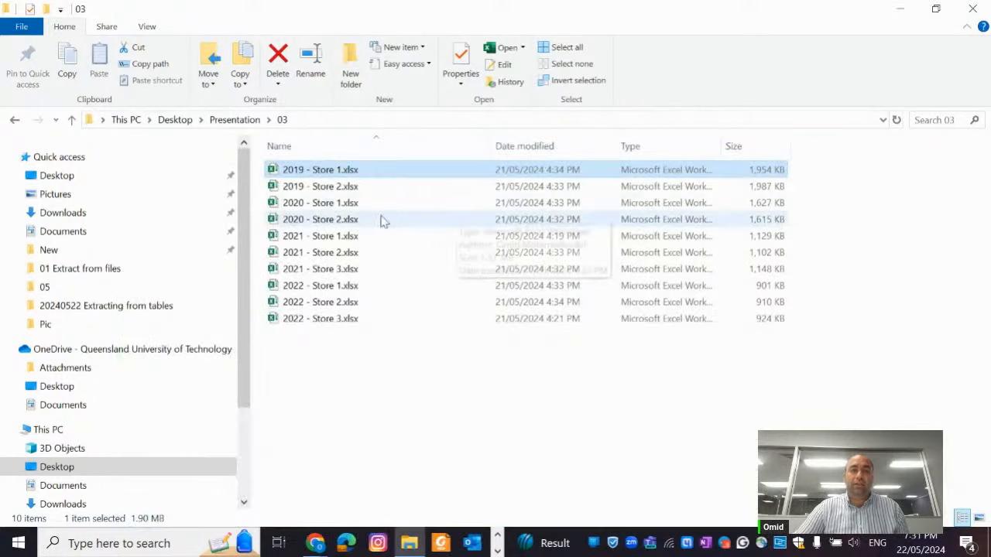
Open 2020 - Store 1.xlsx, compare its column headers with those of 2019 - Store 1.xlsx, and close both workbooks
left_click(347, 205)
double_click(347, 204)
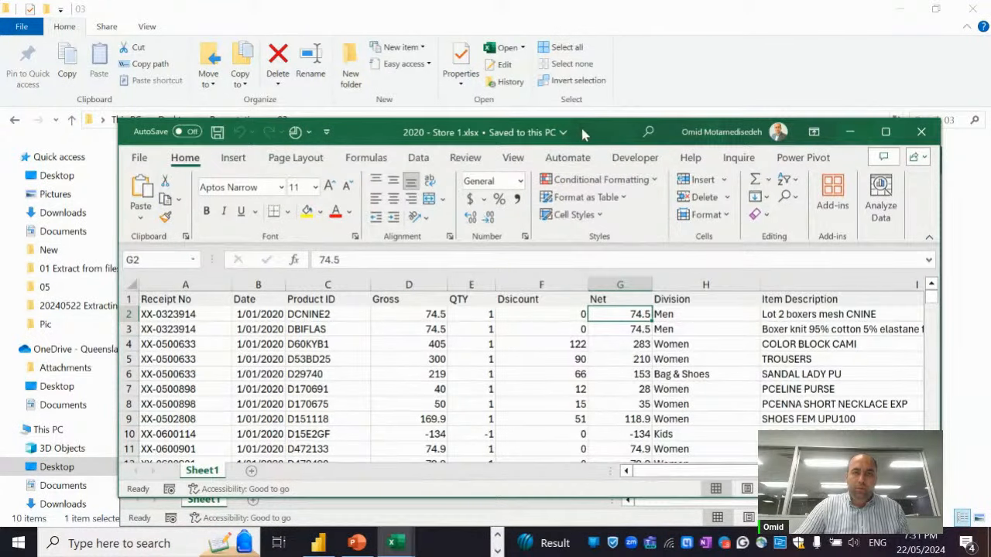
left_click_drag(511, 136, 669, 82)
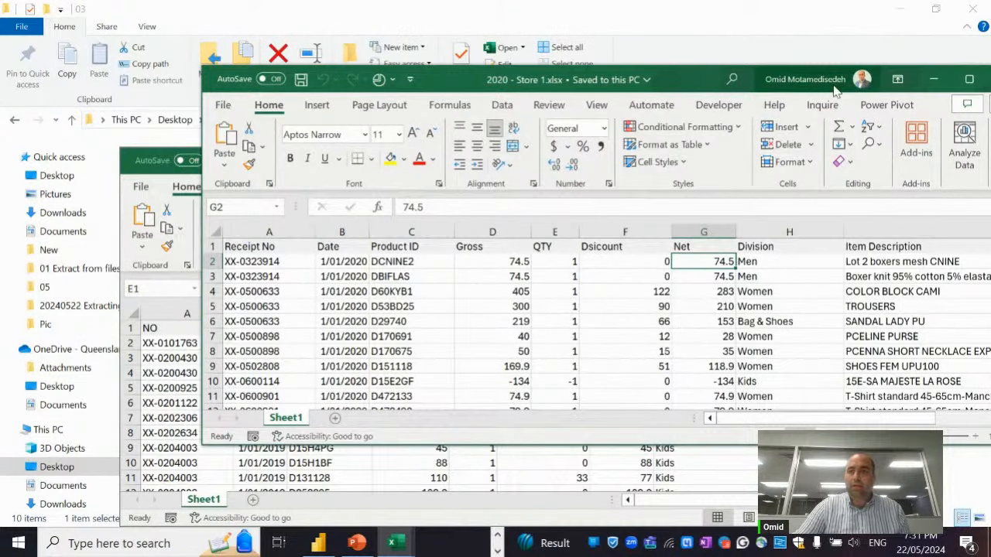
left_click_drag(695, 85, 525, 194)
left_click(834, 187)
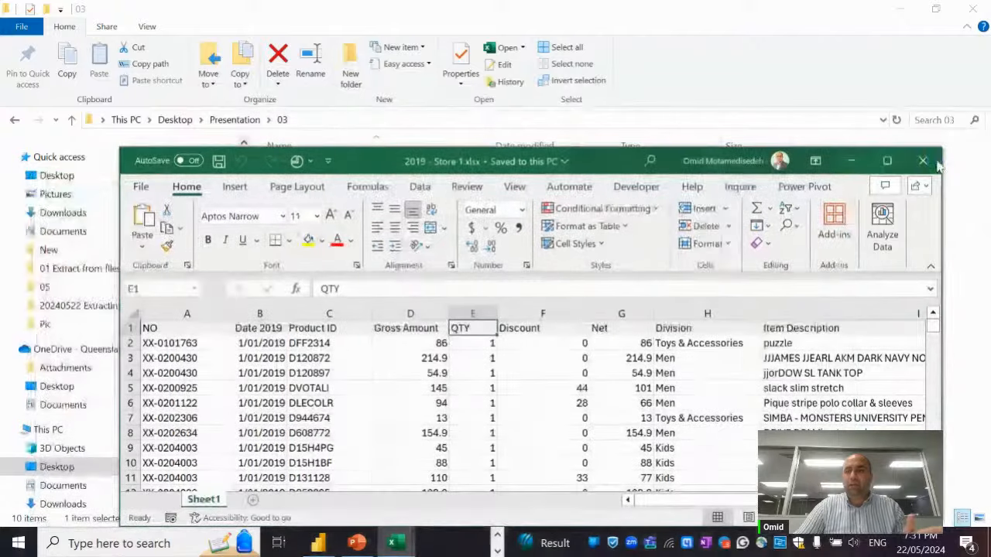
left_click(913, 163)
Open 2021 - Store 2.xlsx, check its headers and Quantity column, and close the workbook
left_click(343, 259)
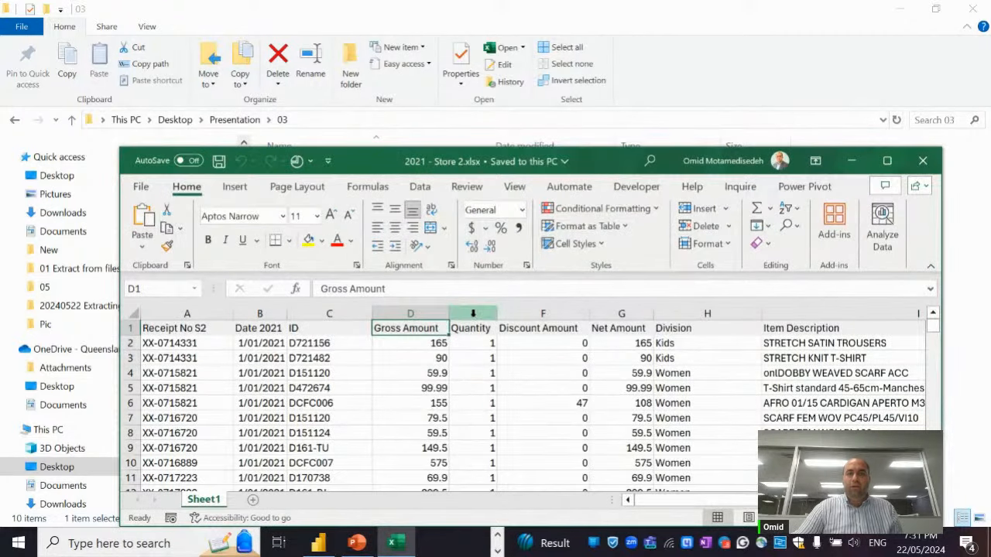
left_click(473, 313)
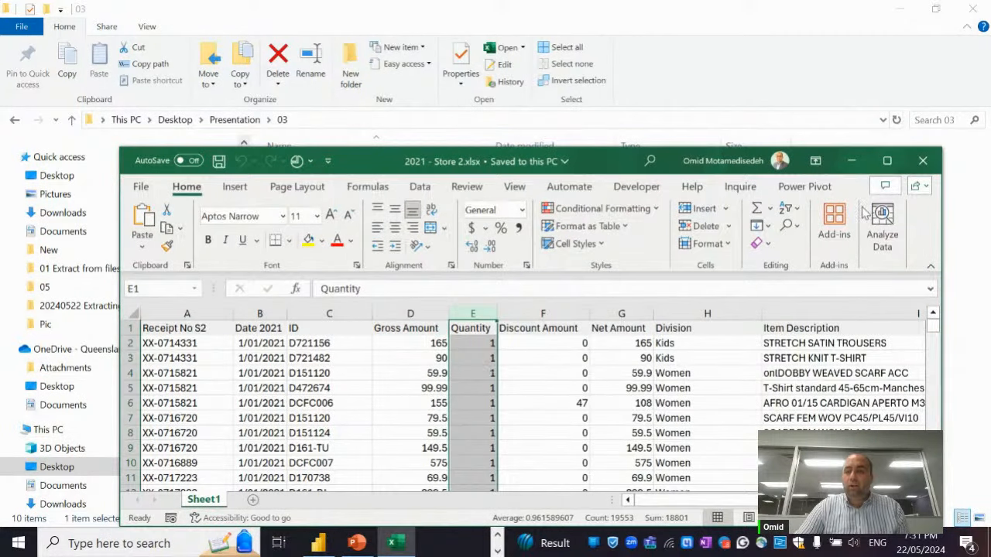
left_click(923, 160)
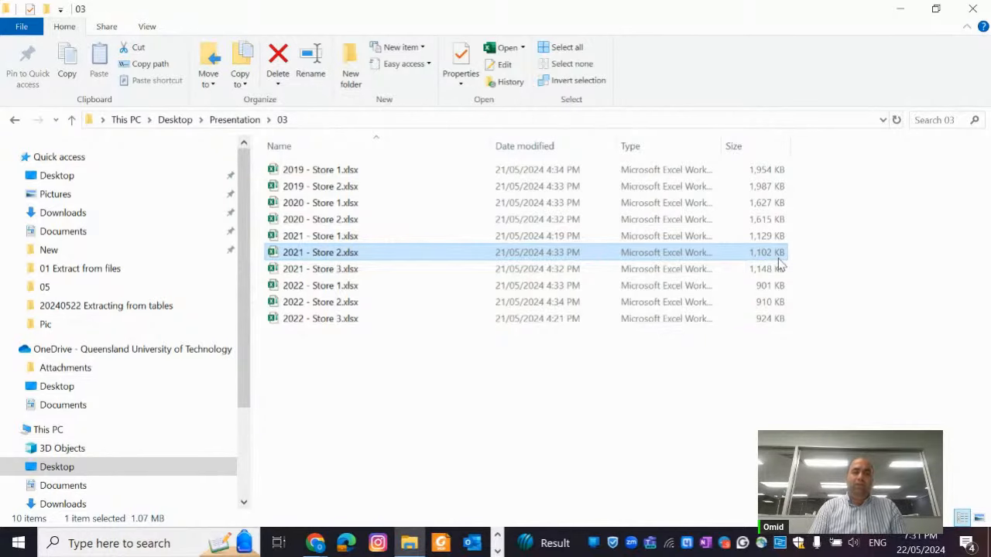
Switch to Power BI Desktop and start a new data connection with the Folder connector
key("alt+Tab")
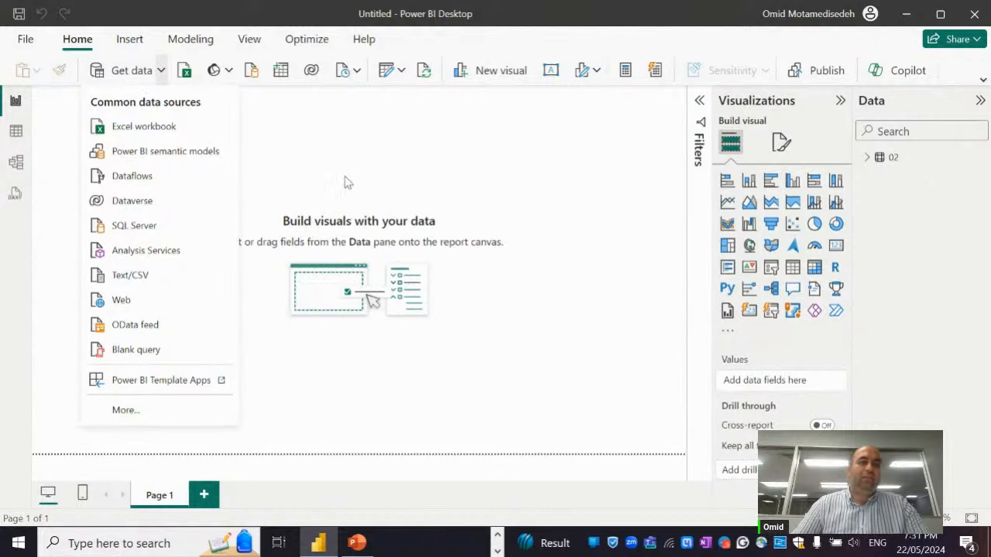
left_click(160, 70)
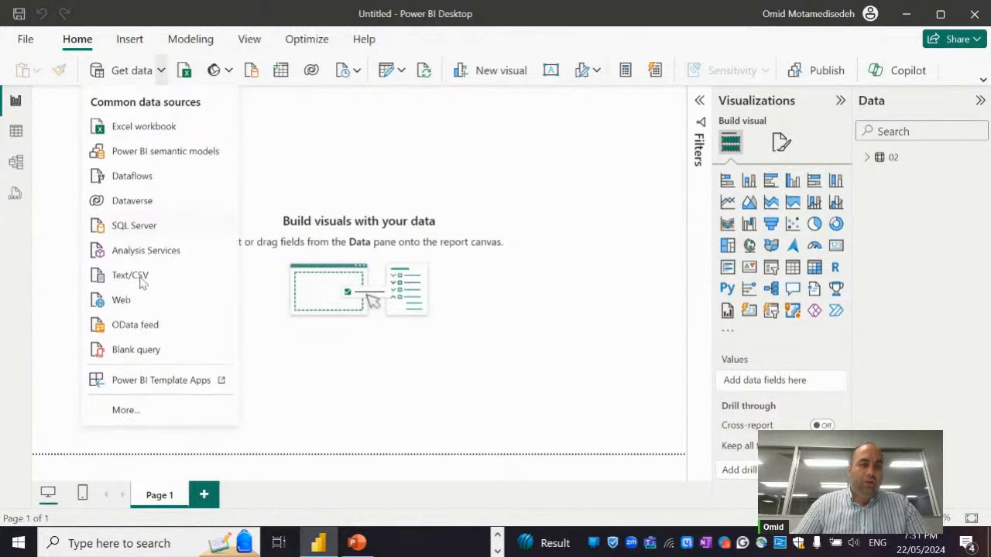
left_click(146, 411)
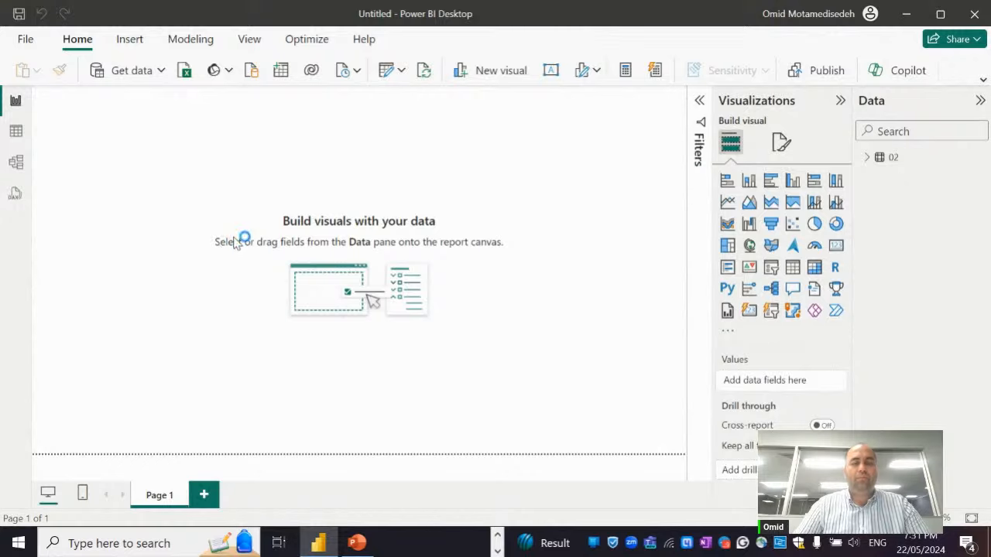
left_click(462, 194)
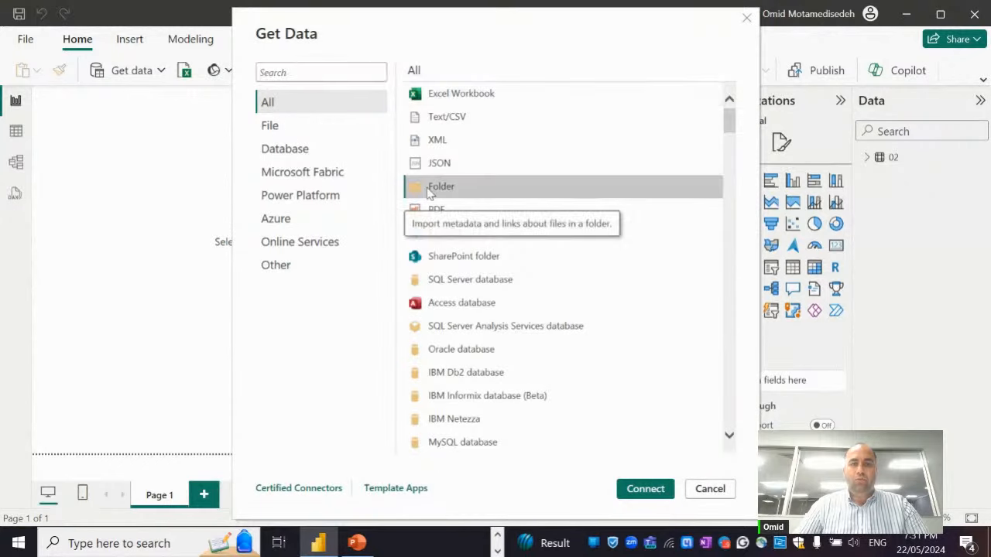
left_click(646, 488)
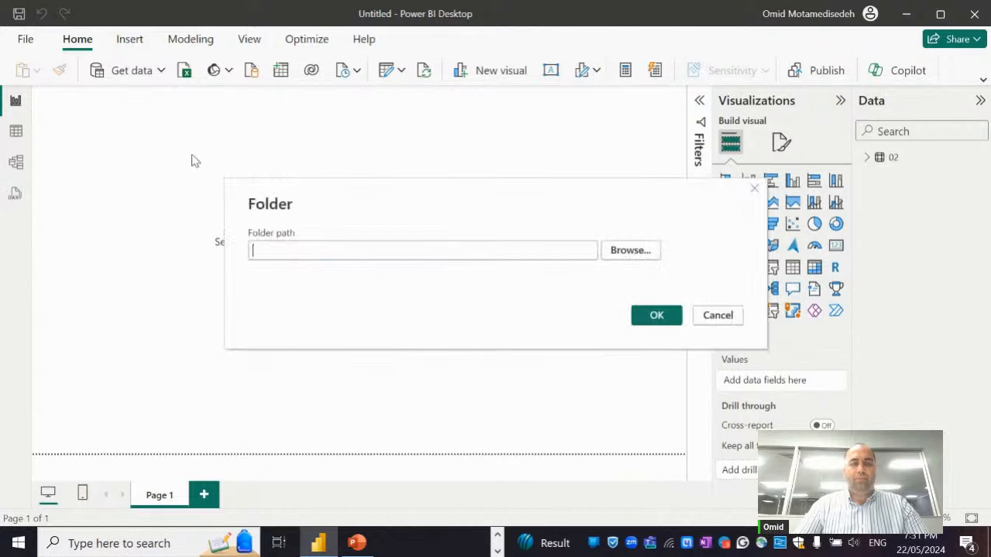
Set the folder path to folder 03 inside Desktop > Presentation and confirm the connection
left_click(634, 250)
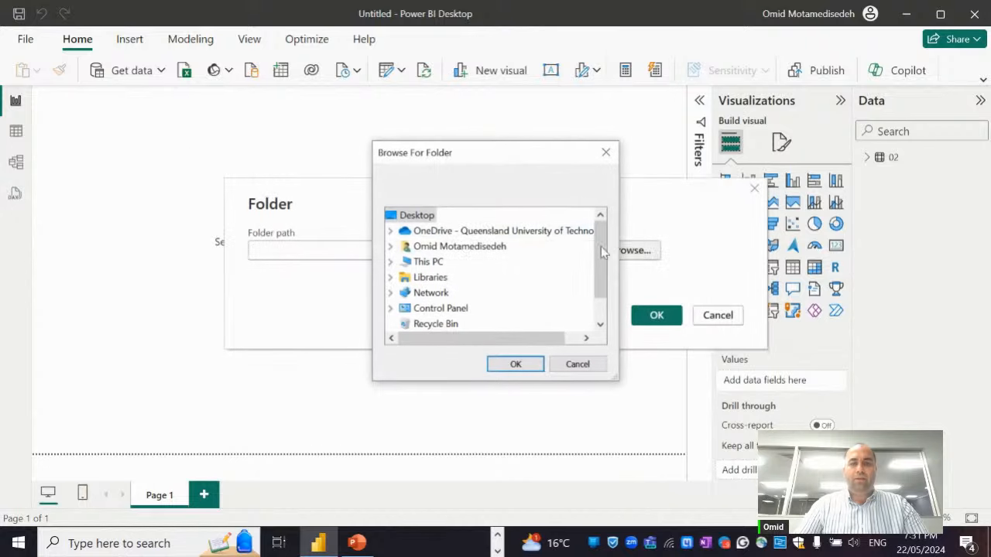
double_click(437, 262)
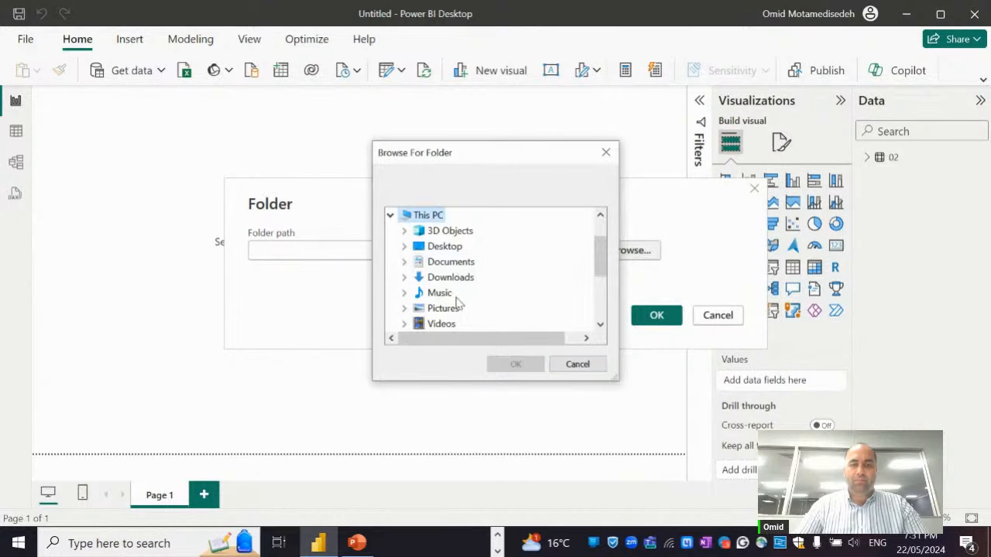
double_click(444, 246)
double_click(459, 278)
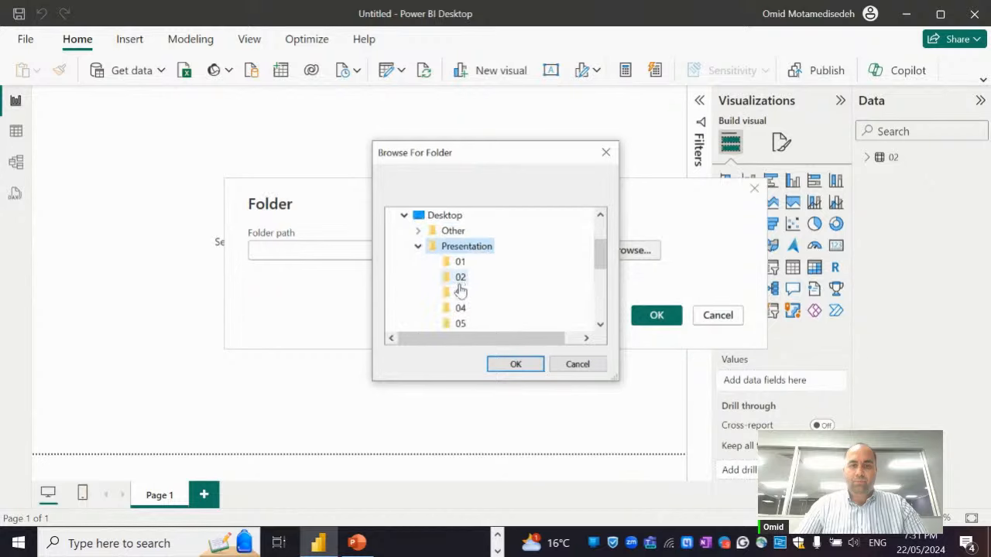
left_click(458, 292)
left_click(516, 365)
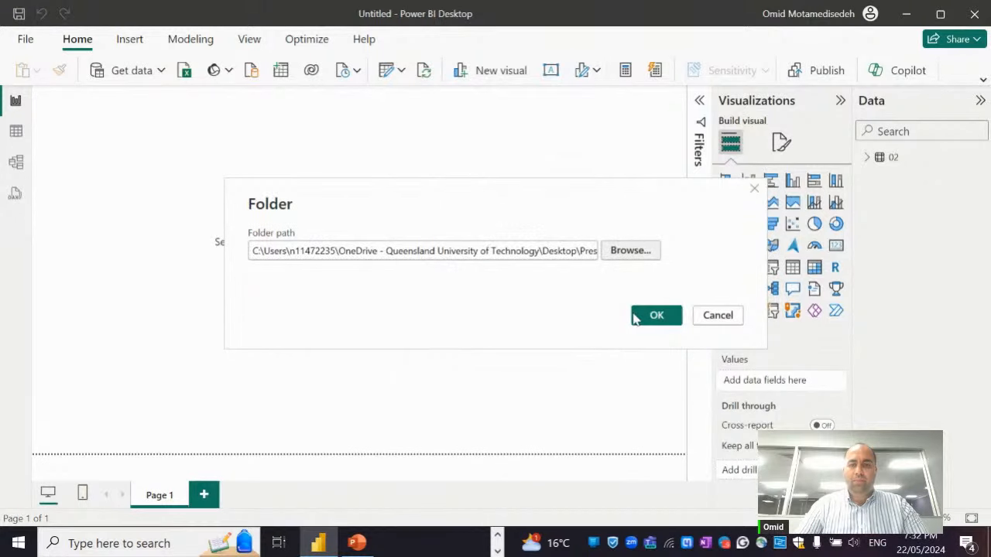
left_click(656, 315)
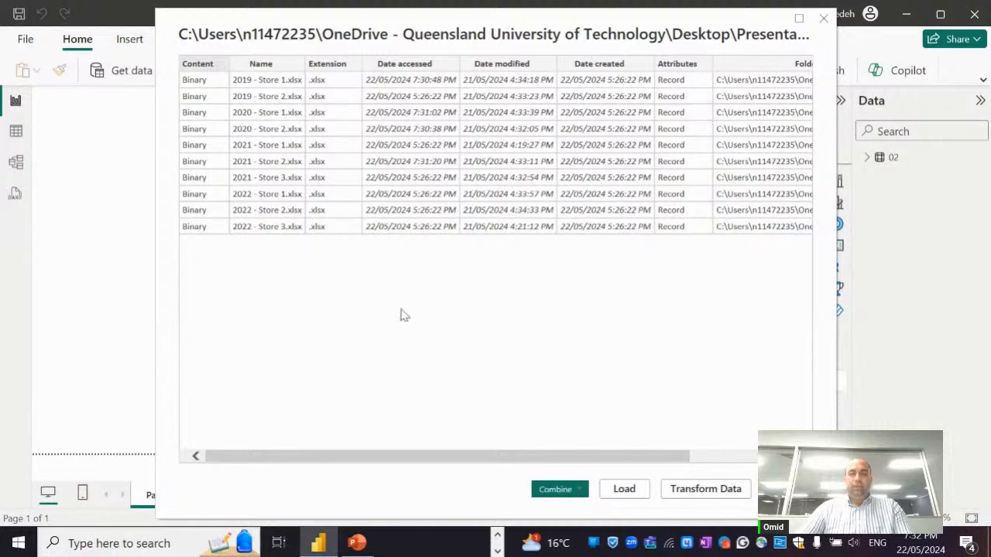
Open the folder's file list for transformation in Power Query and keep only the Content and Name columns
left_click(703, 489)
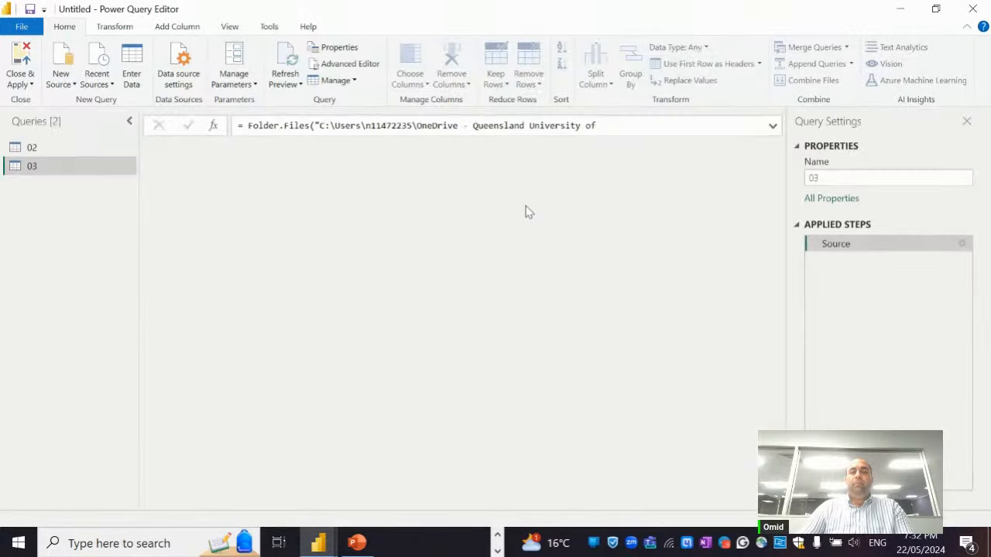
right_click(348, 149)
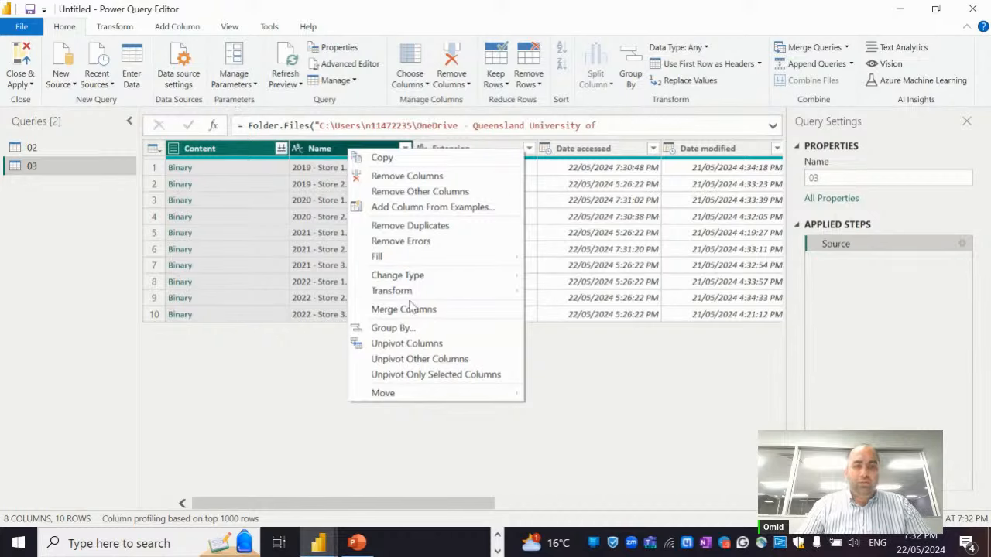
left_click(403, 192)
Add a custom column to query 03 with the formula Excel.Workbook([Content])
left_click(177, 26)
left_click(73, 74)
type("Excel.Workbook(")
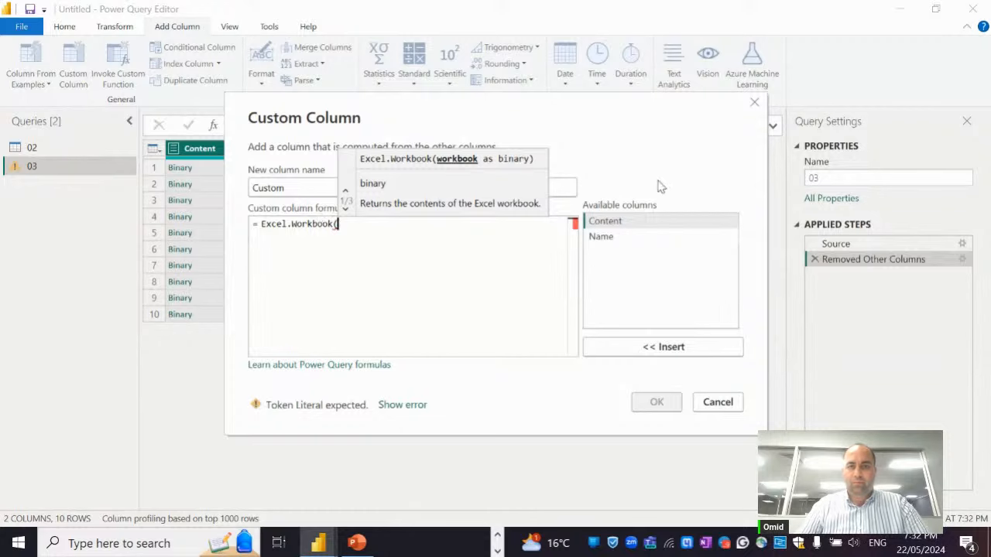
left_click(626, 220)
double_click(626, 221)
type(")")
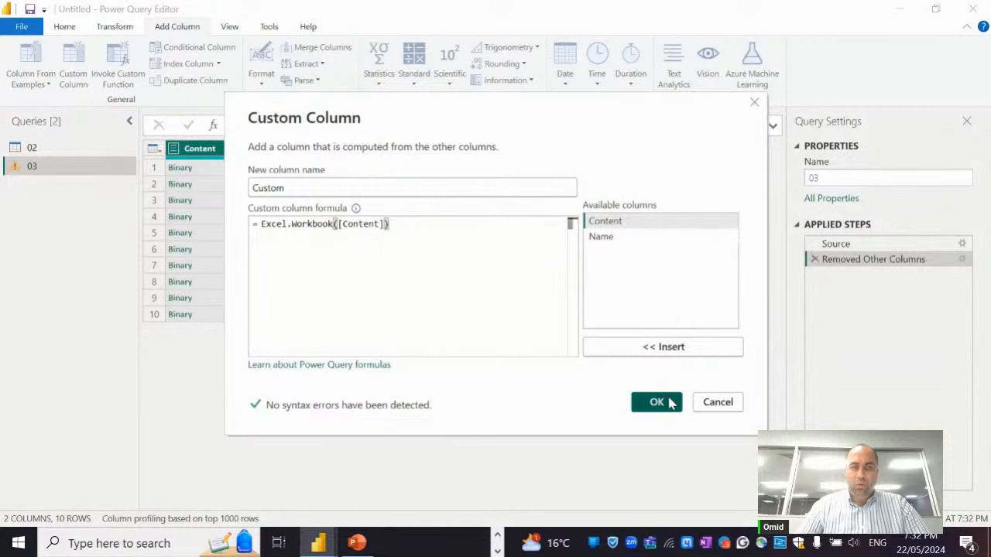
left_click(656, 402)
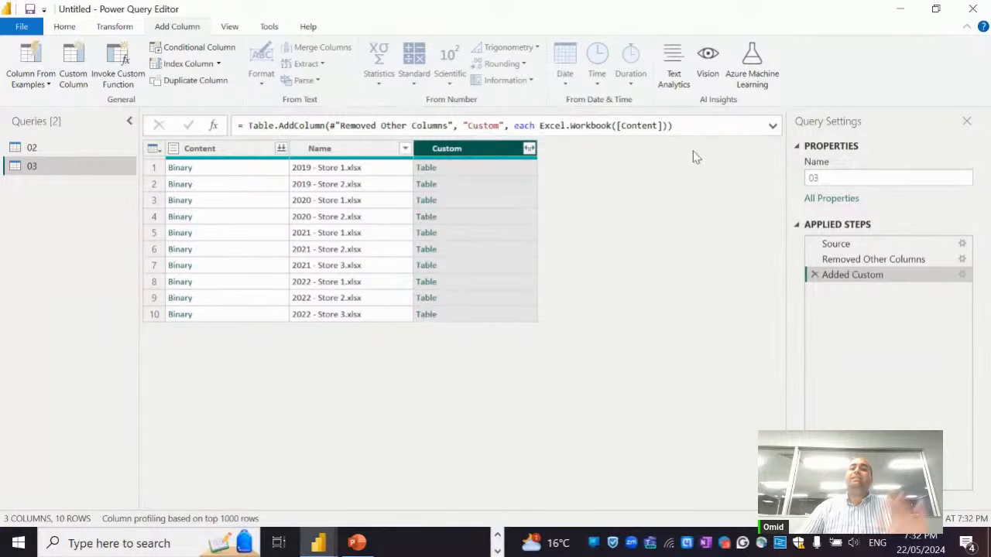
Add true as the second argument of Excel.Workbook in the custom column's formula
left_click(664, 126)
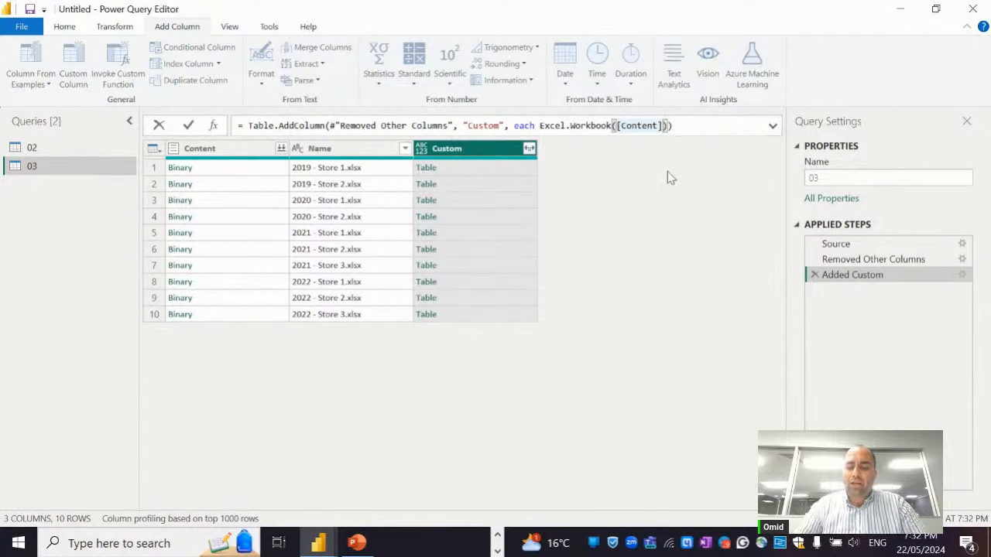
type(",teu")
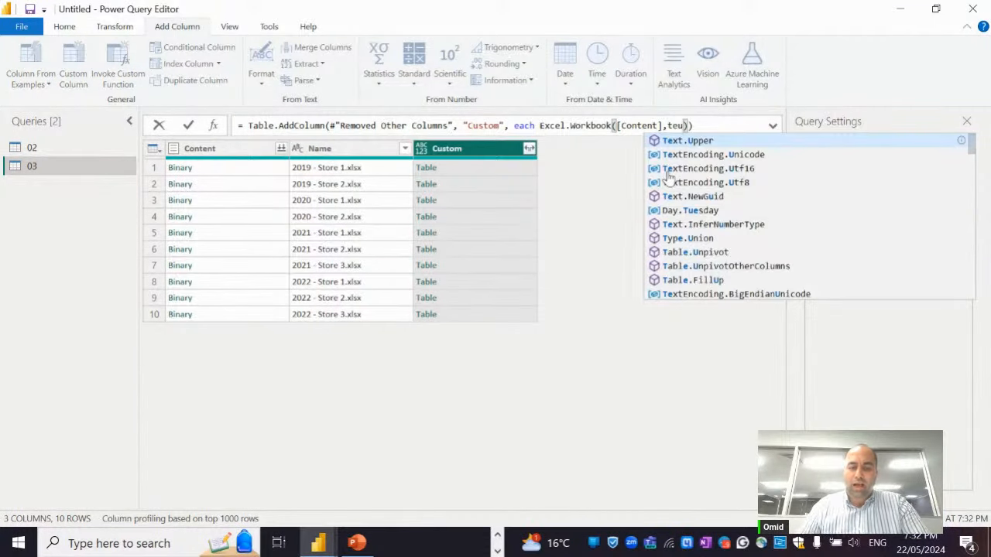
key("BackSpace")
type("rue")
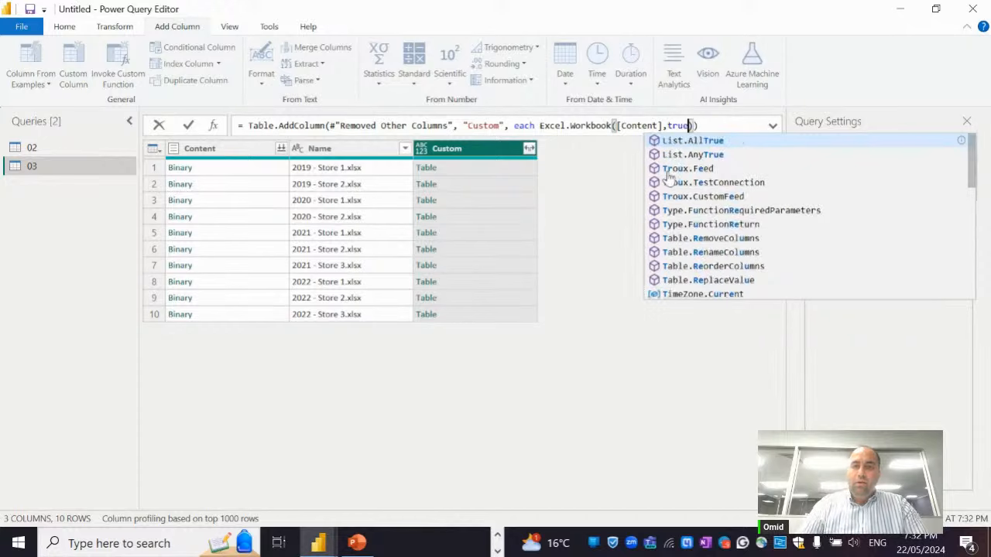
key("Return")
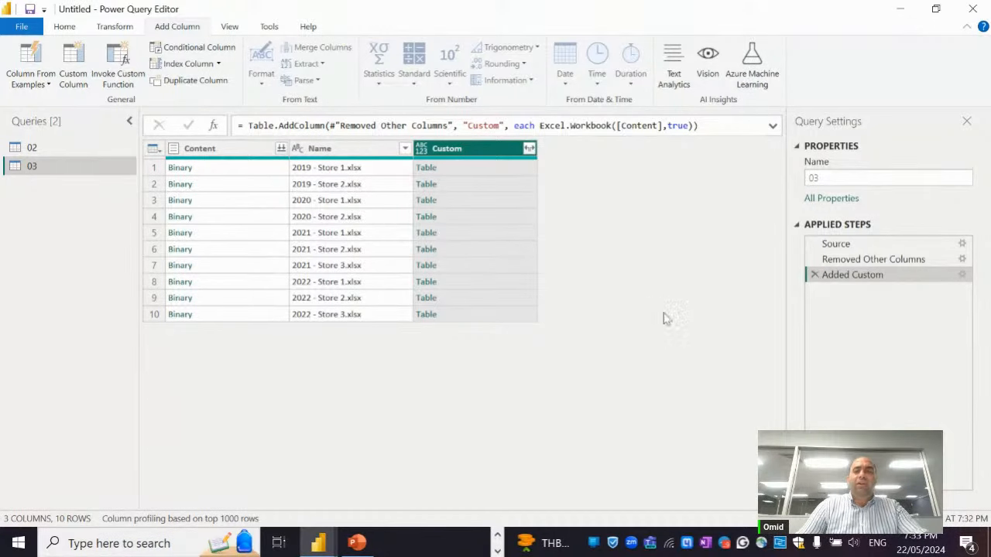
Preview the extracted table for 2019 - Store 2.xlsx and delete the custom column step
left_click(489, 187)
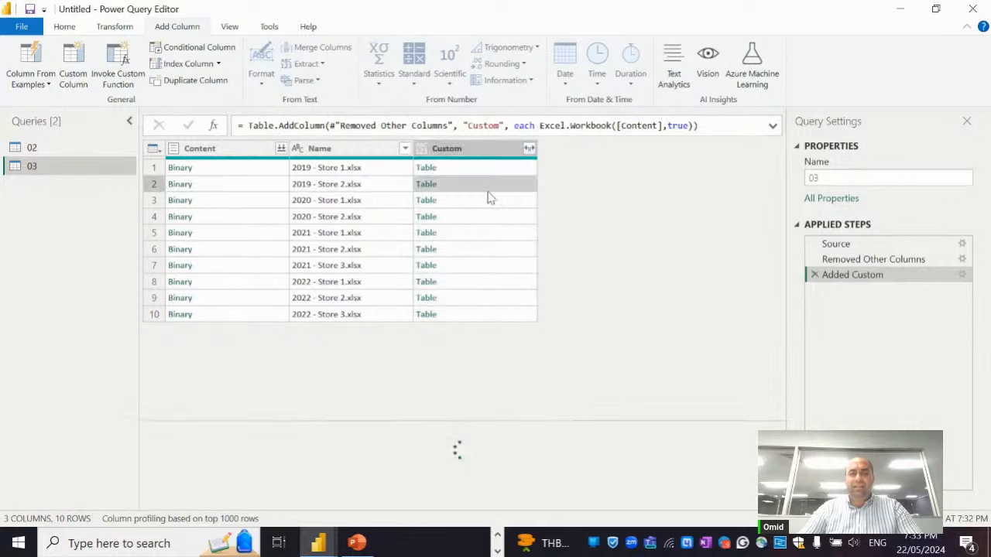
left_click(814, 277)
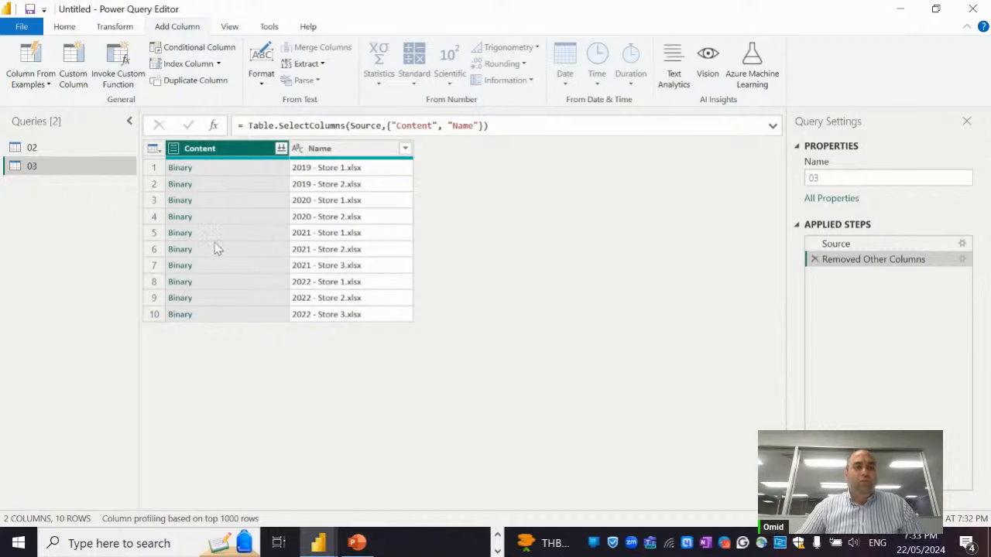
Add a new lowercase column based on the Name column and examine the Table.AddColumn function in its formula
left_click(328, 151)
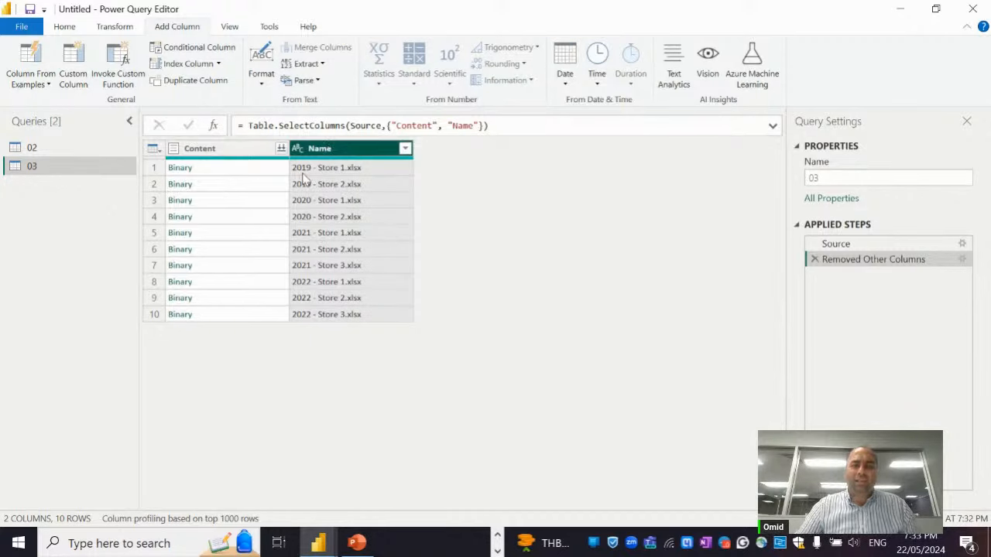
left_click(261, 70)
left_click(293, 107)
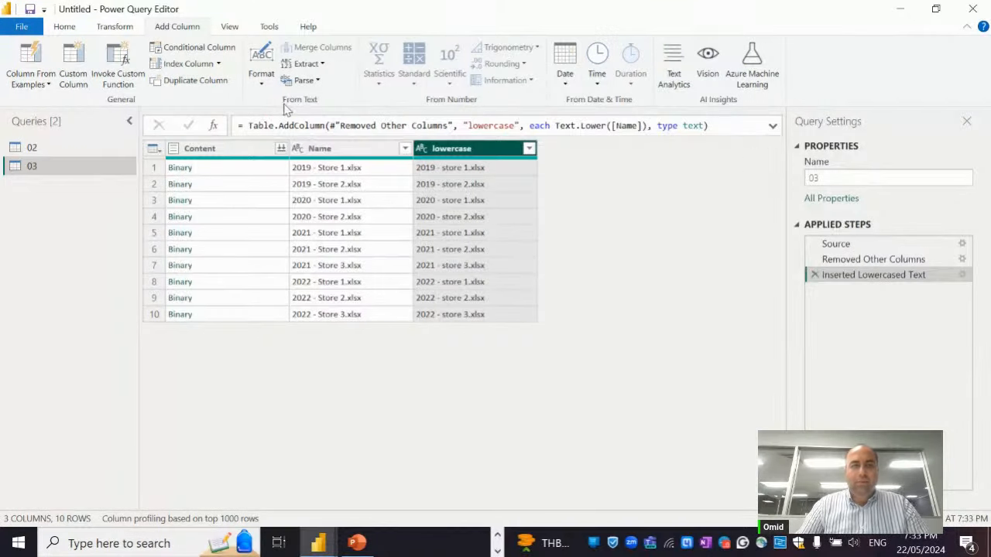
left_click_drag(249, 125, 325, 125)
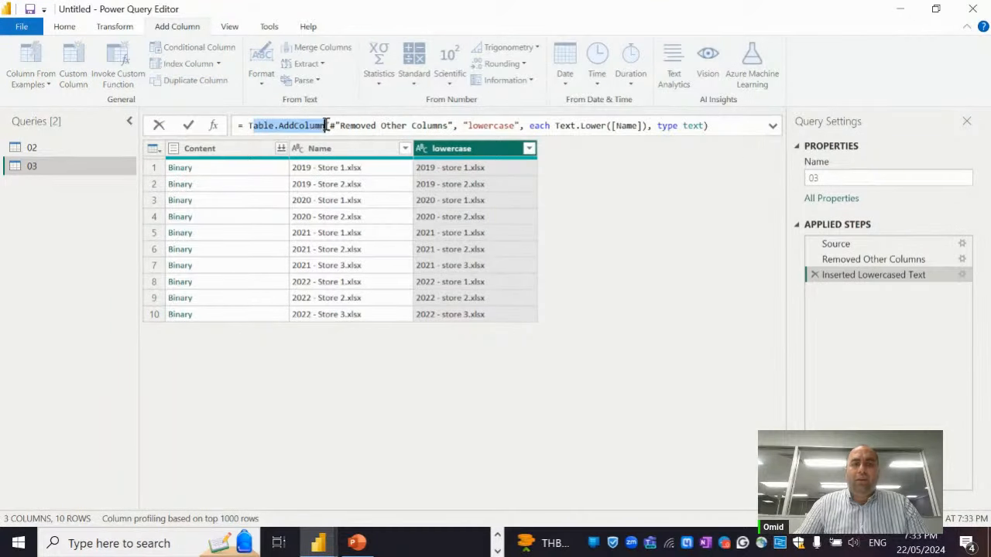
Delete the step that added the lowercase column
left_click(814, 275)
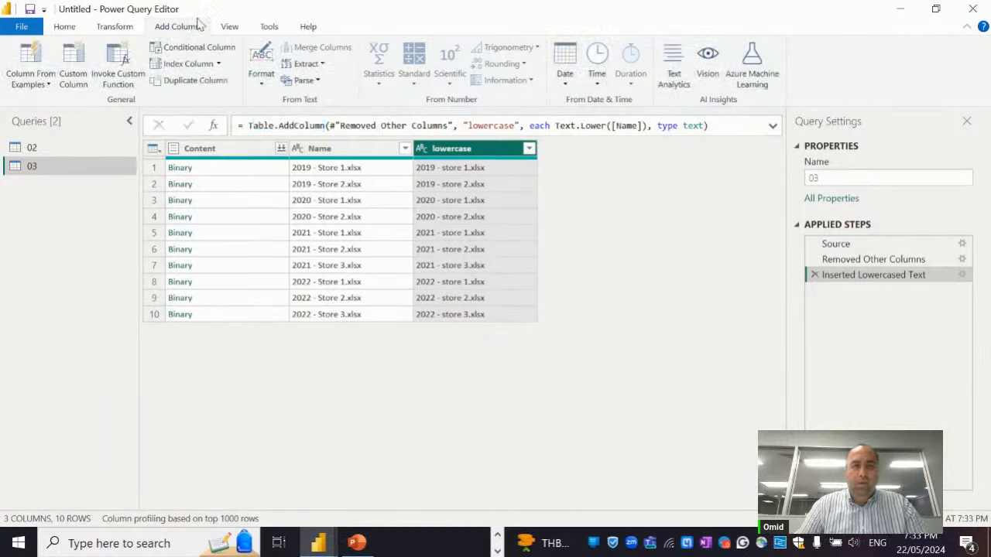
left_click(122, 27)
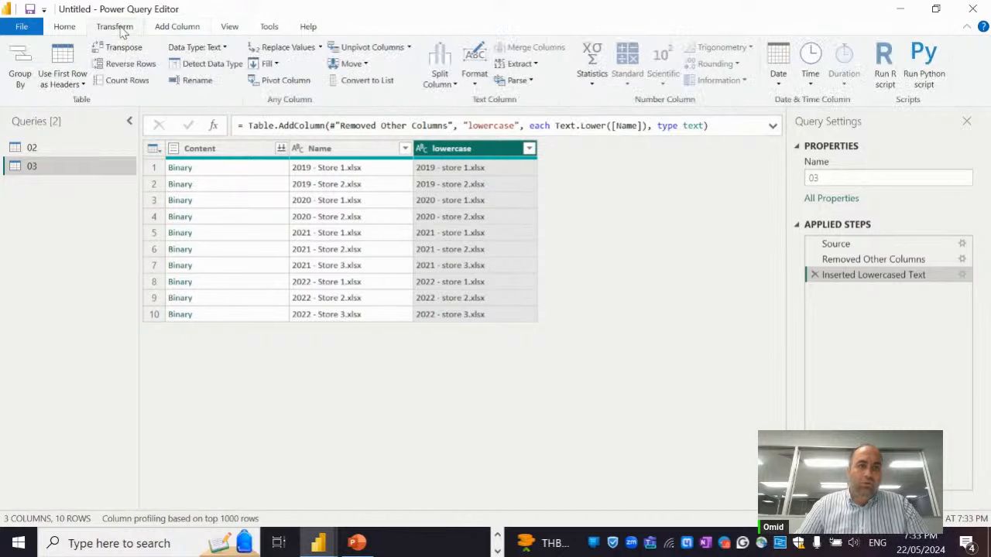
left_click(815, 275)
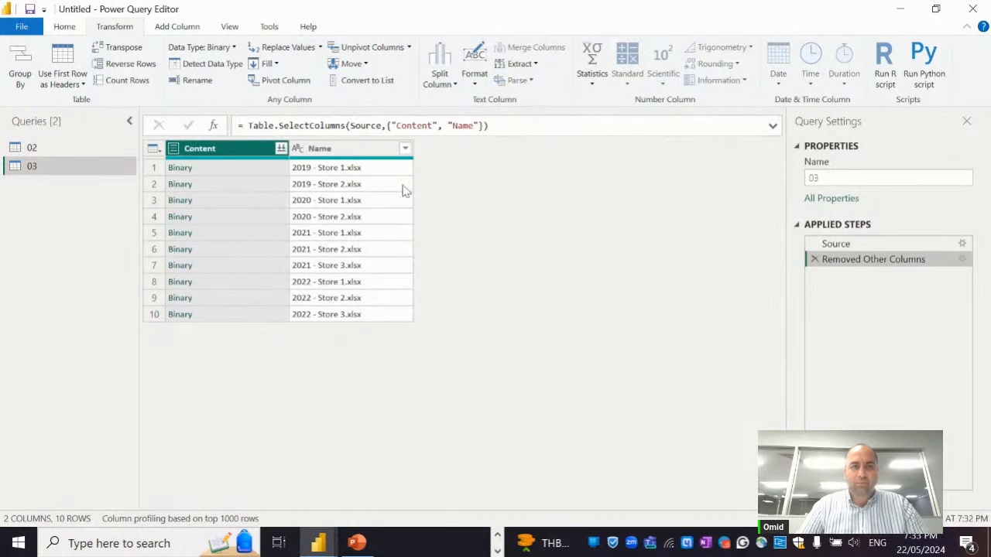
Transform the Name column to lowercase in place to generate a Table.TransformColumns formula
left_click(358, 154)
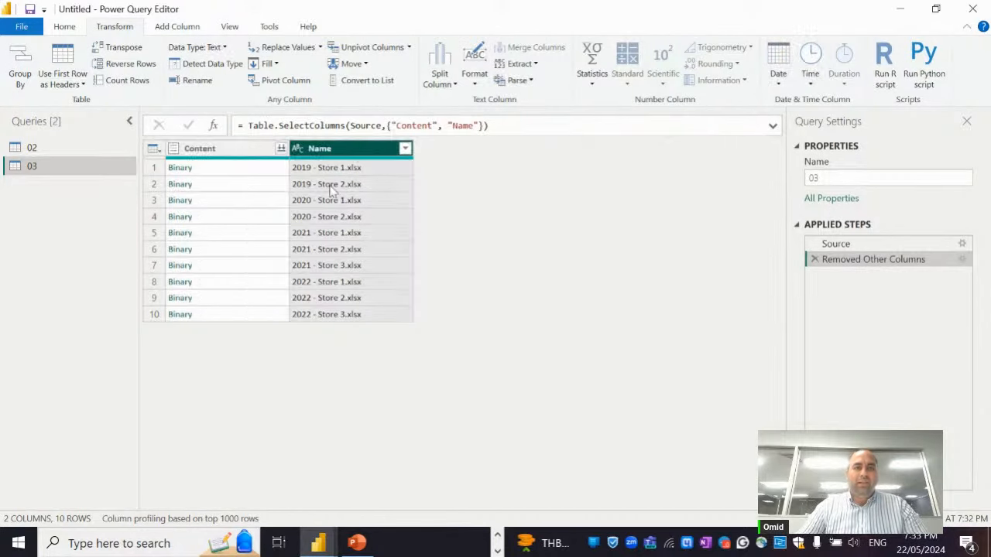
left_click(474, 77)
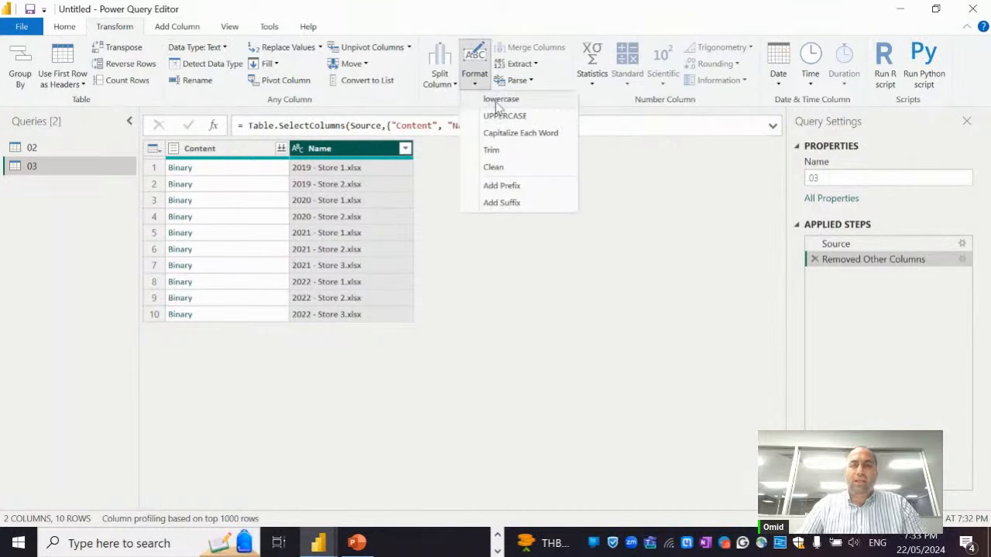
left_click(501, 100)
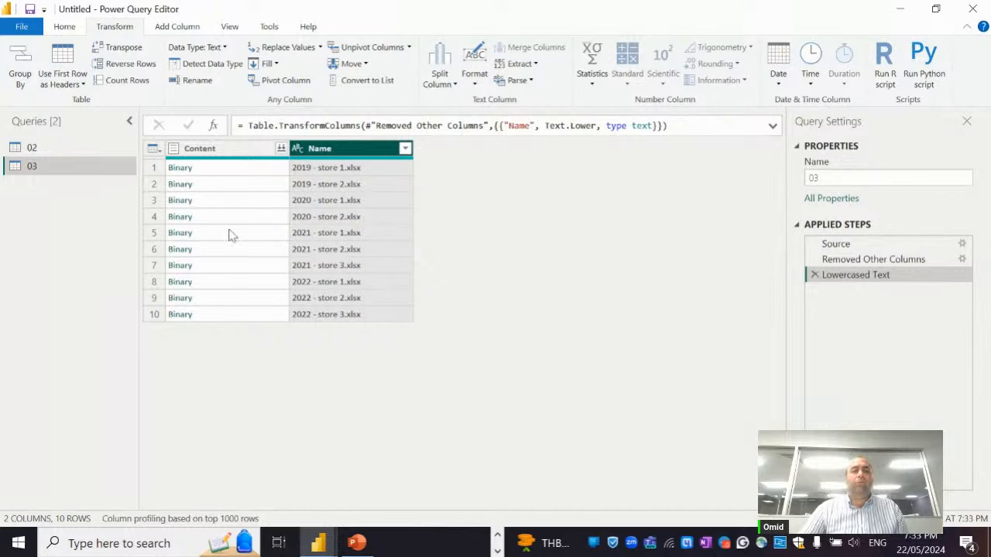
Retarget the Table.TransformColumns formula to the Content column and remove its Text.Lower function
double_click(519, 126)
type("Content")
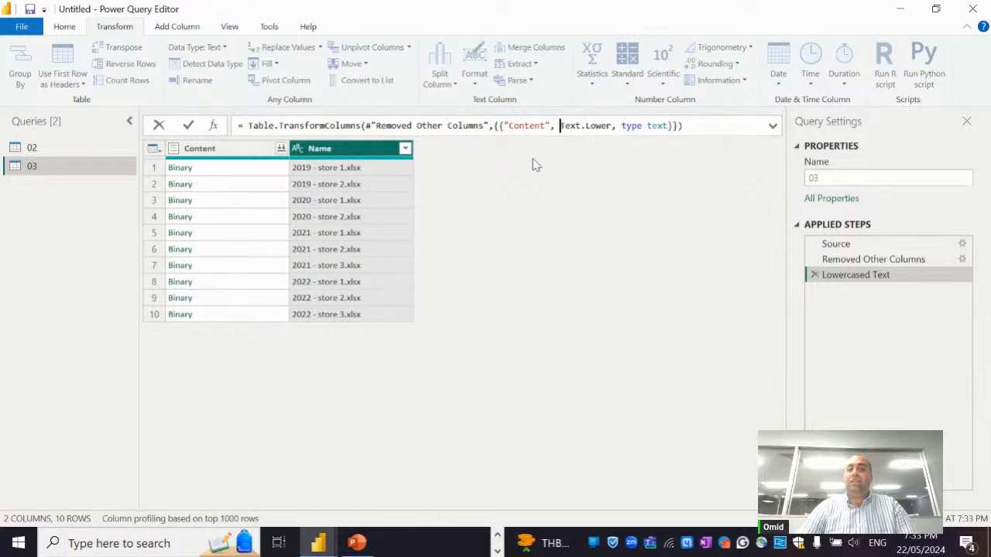
key("shift+Right")
key("shift+Right")
key("shift+Right")
key("shift+Right")
key("shift+Right")
key("shift+Right")
key("shift+Right")
key("shift+Right")
key("shift+Right")
key("shift+Right")
key("shift+Right")
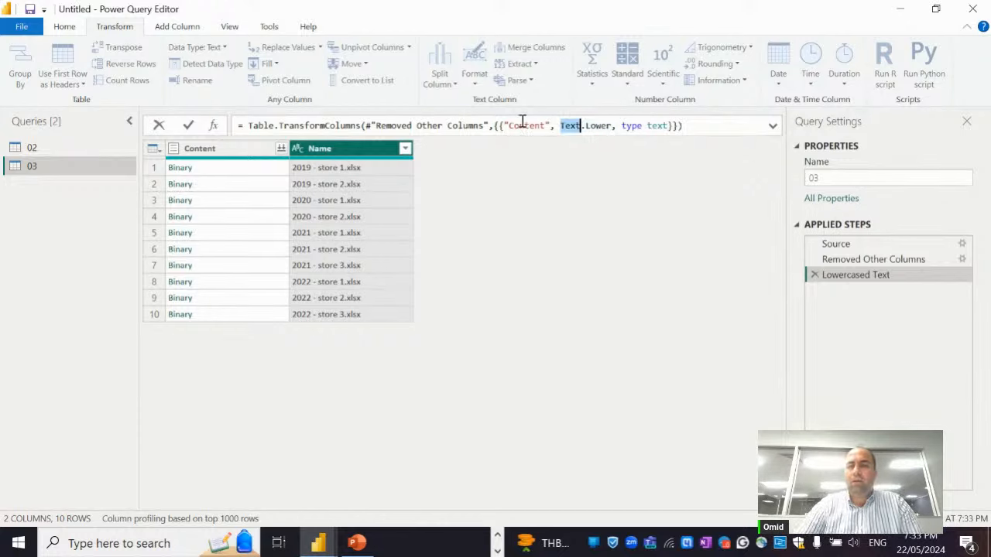
key("BackSpace")
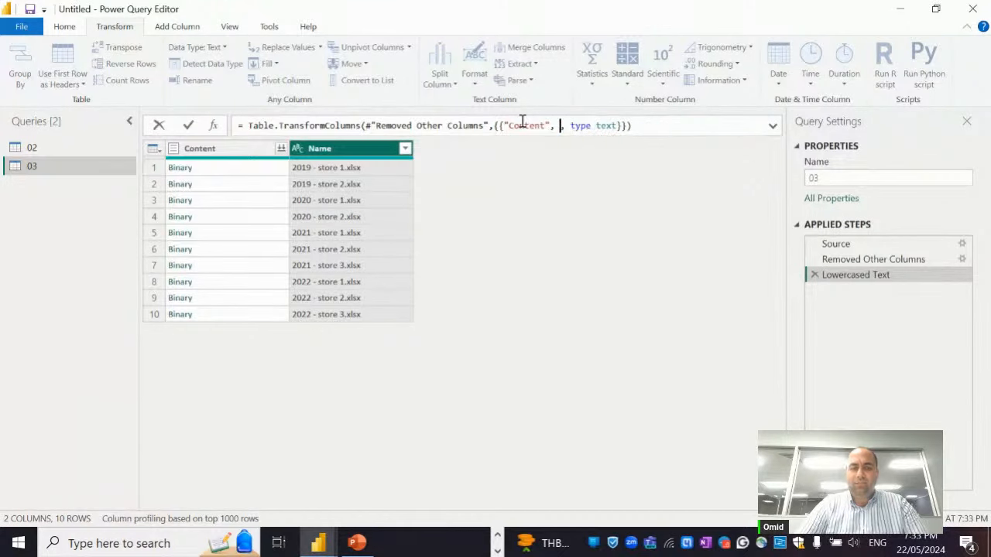
Enter each Excel.Workbook(_) as the transformation for the Content column in the formula
type("each ")
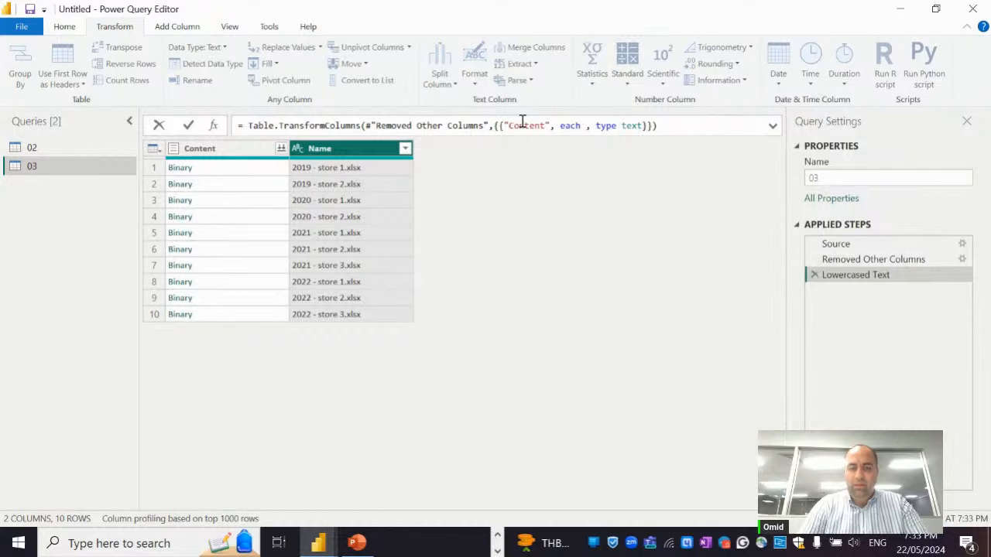
type("Excel.Wo")
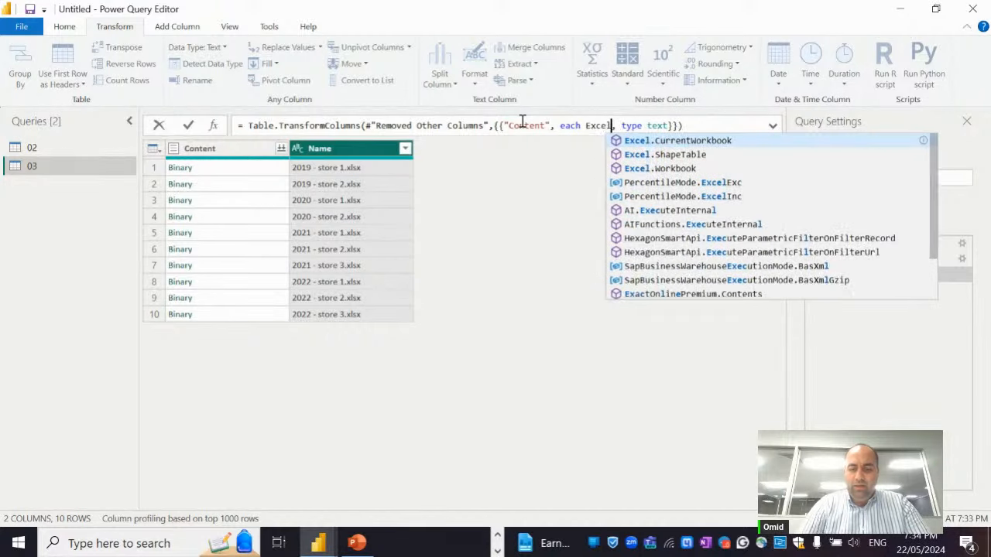
type("rkbook")
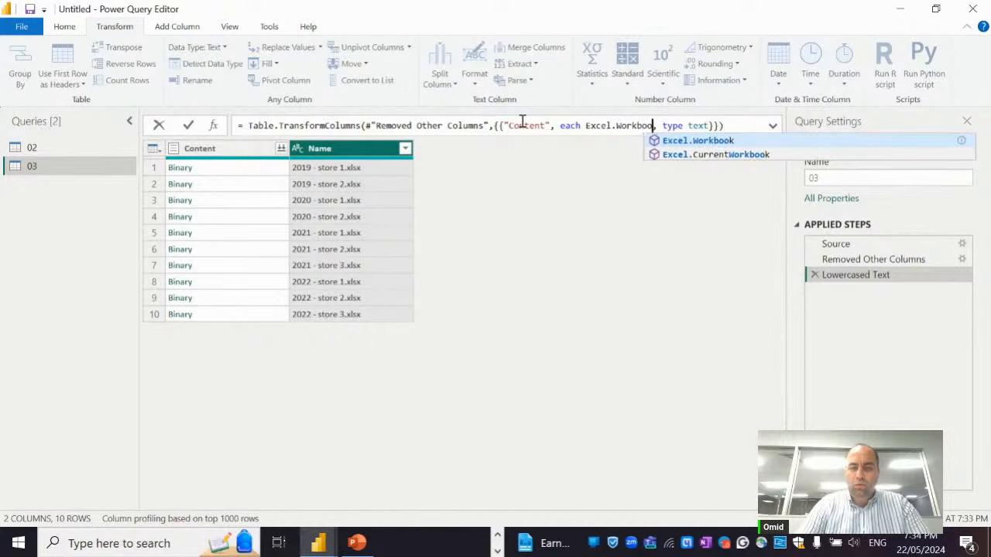
type("(")
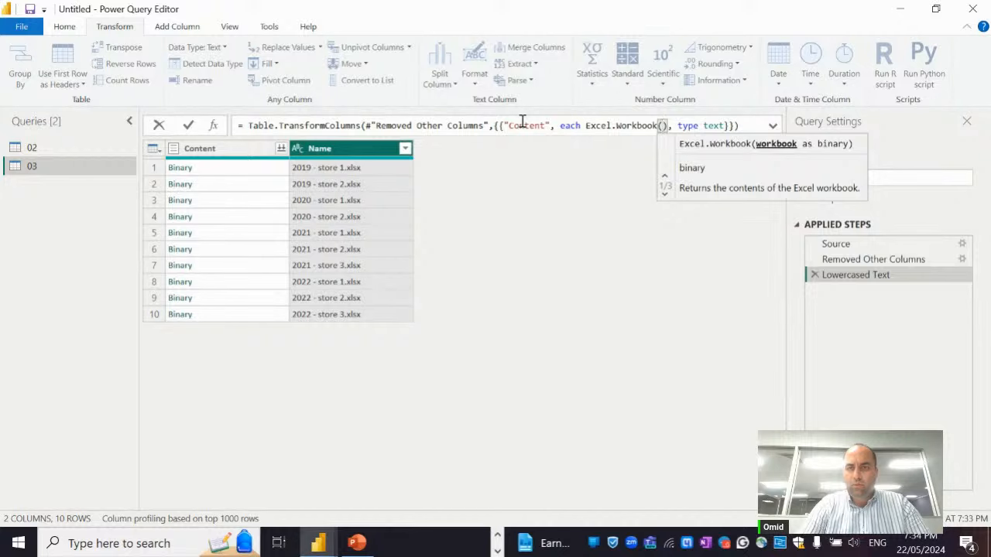
type("_")
key("Right")
key("Right")
key("Right")
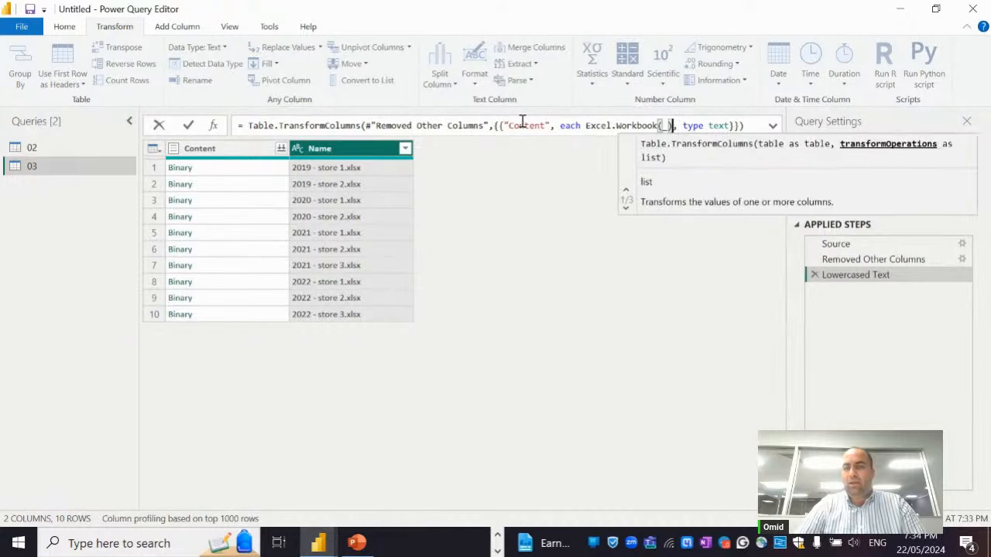
Remove the type text argument, apply the formula, and preview the nested table for 2020 - Store 2.xlsx
key("ctrl+shift+Right")
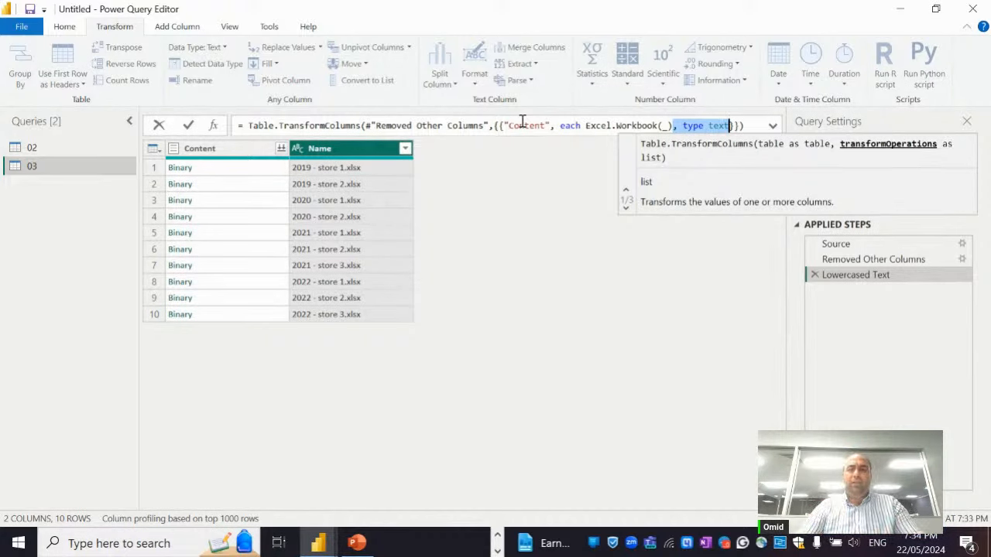
key("BackSpace")
key("Return")
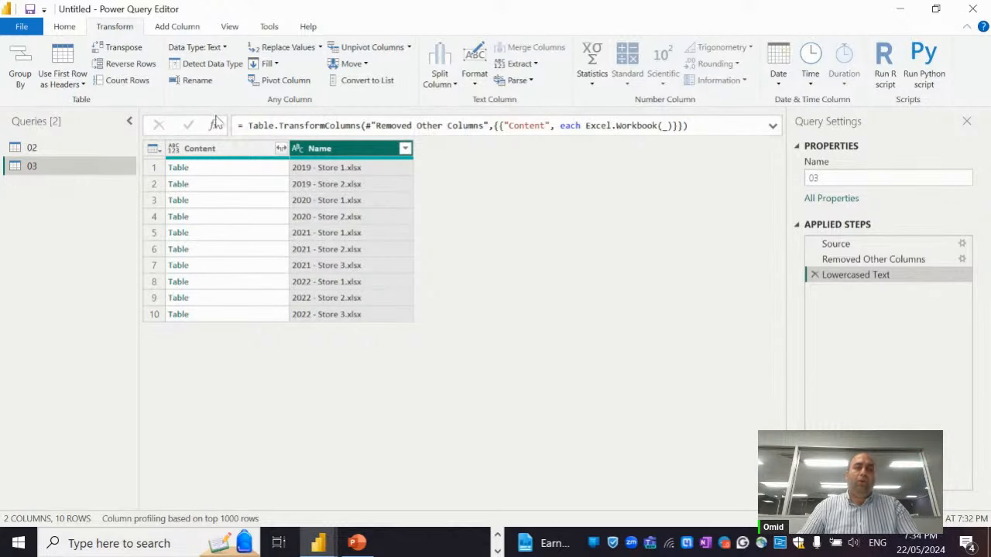
left_click(231, 218)
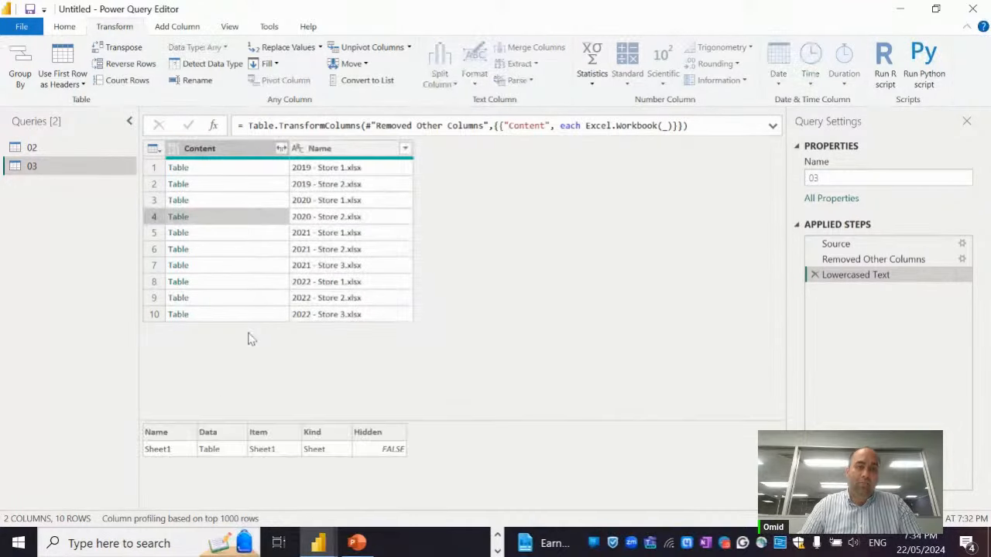
Add true as the useHeaders argument of Excel.Workbook in the Content transformation and apply it
left_click(672, 125)
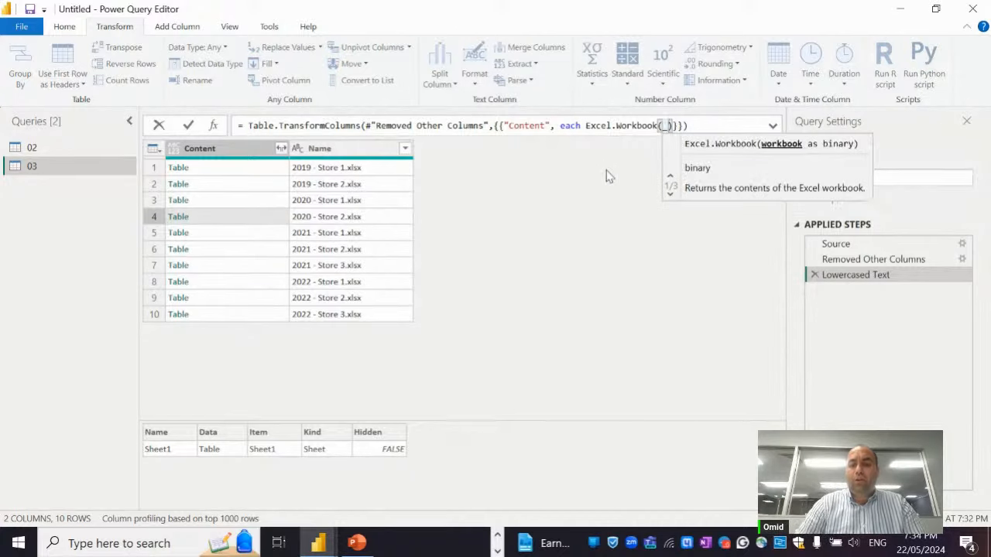
type(",")
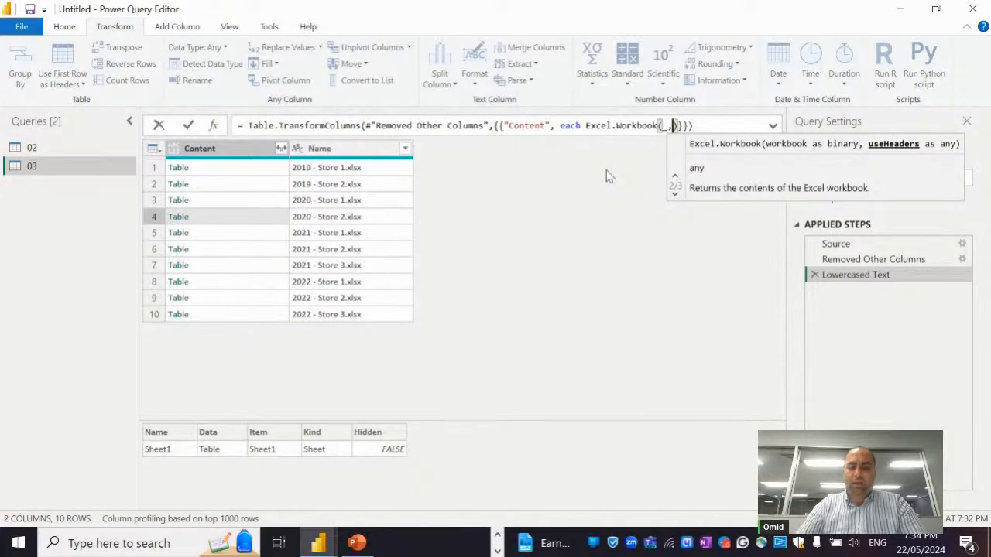
type("true")
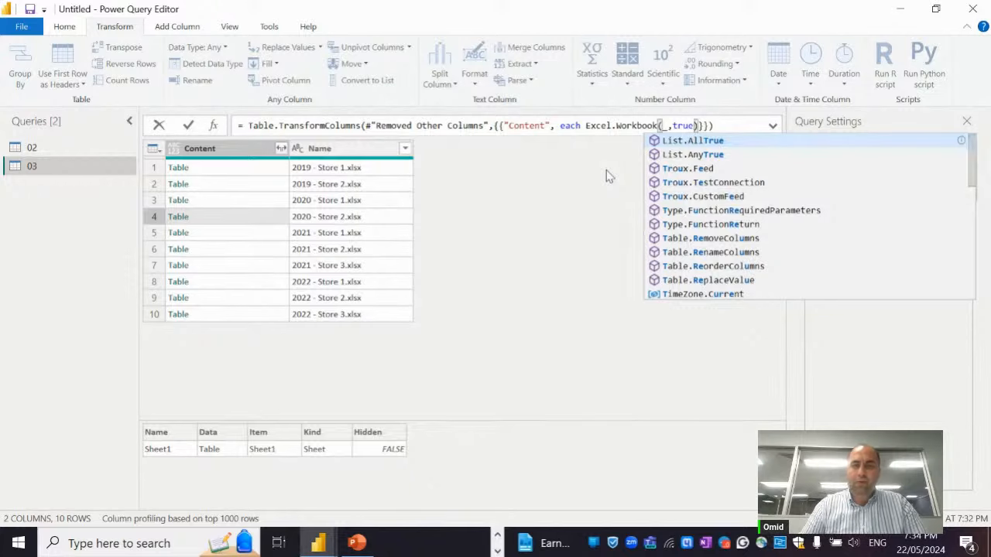
key("Return")
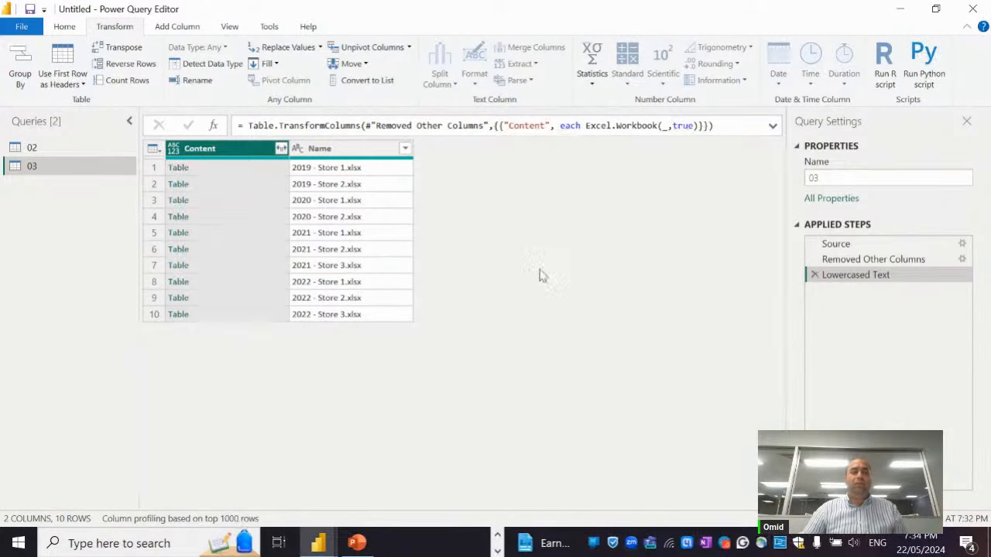
Expand the Content column to only its Data field, without using the original column name as prefix
left_click(280, 147)
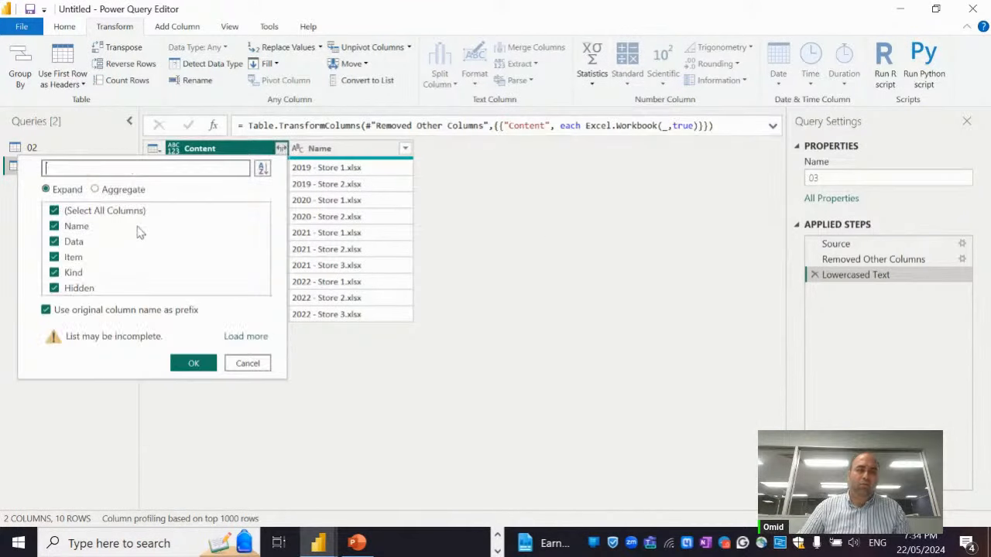
left_click(121, 311)
left_click(77, 243)
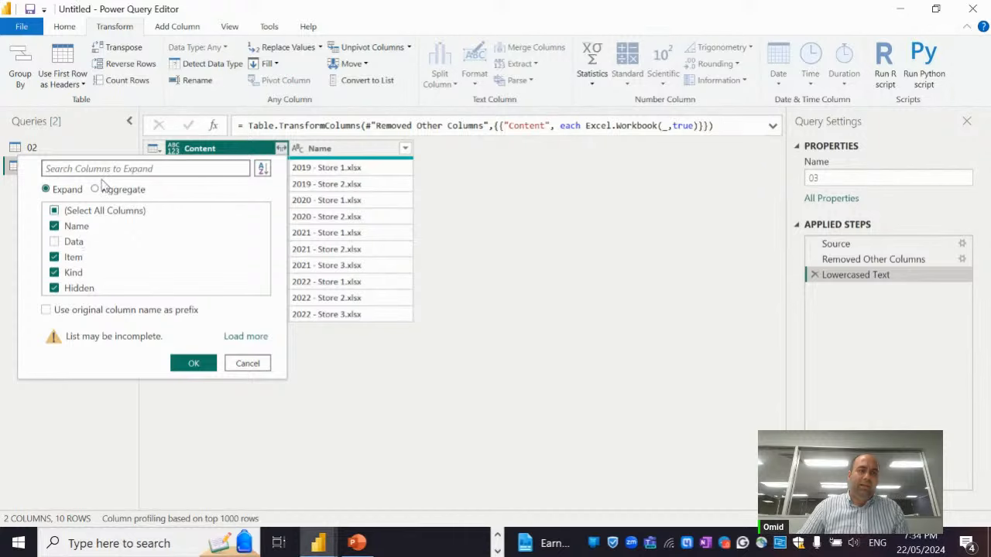
left_click(99, 212)
left_click(83, 244)
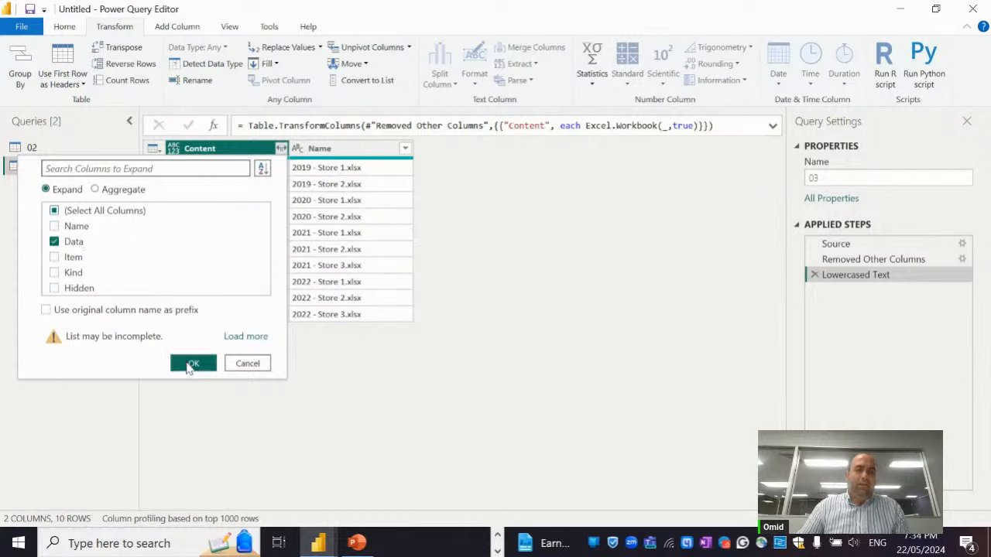
left_click(190, 364)
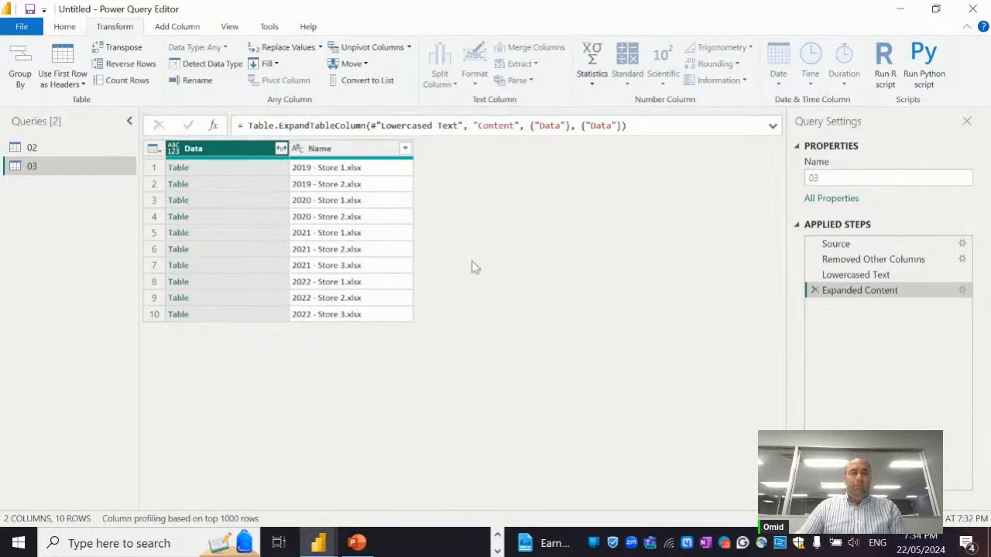
Preview the nested Data tables of several 2019, 2020 and 2021 store files in an enlarged preview and compare their headers
left_click(211, 186)
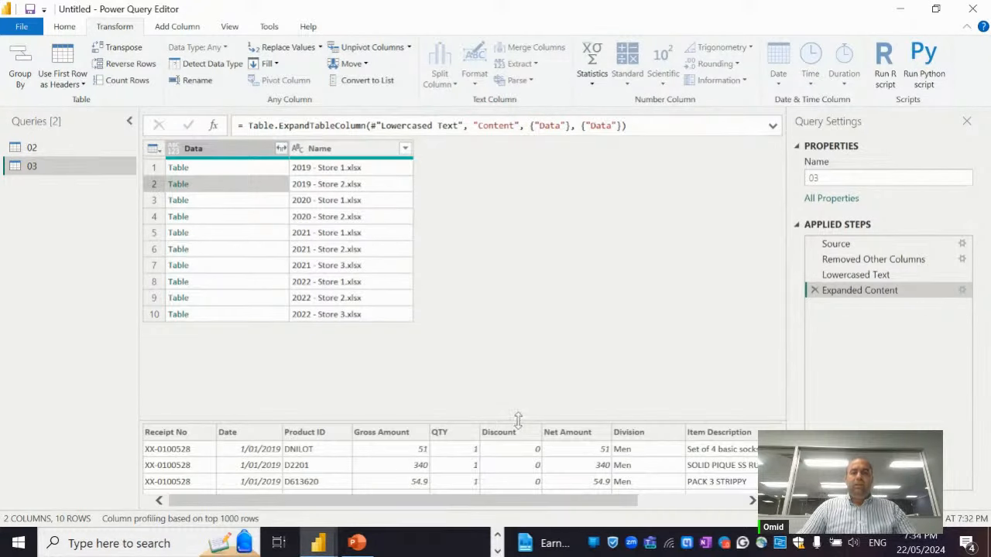
left_click_drag(518, 362, 515, 337)
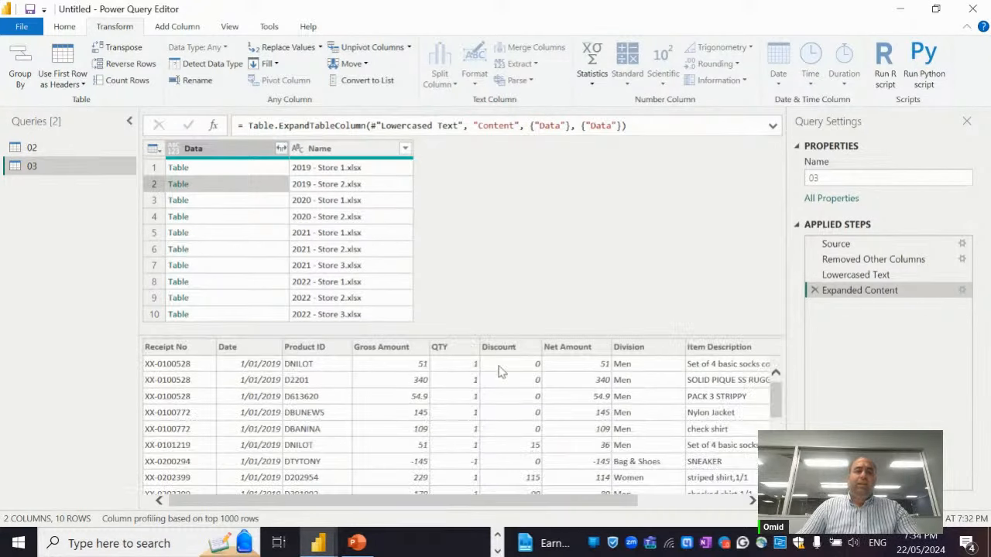
left_click(235, 203)
left_click(243, 247)
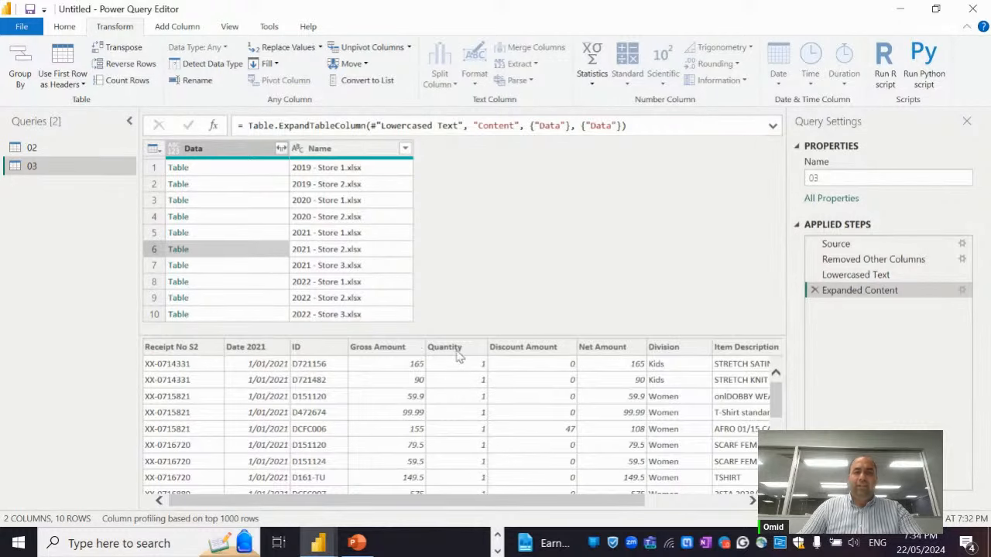
left_click(235, 236)
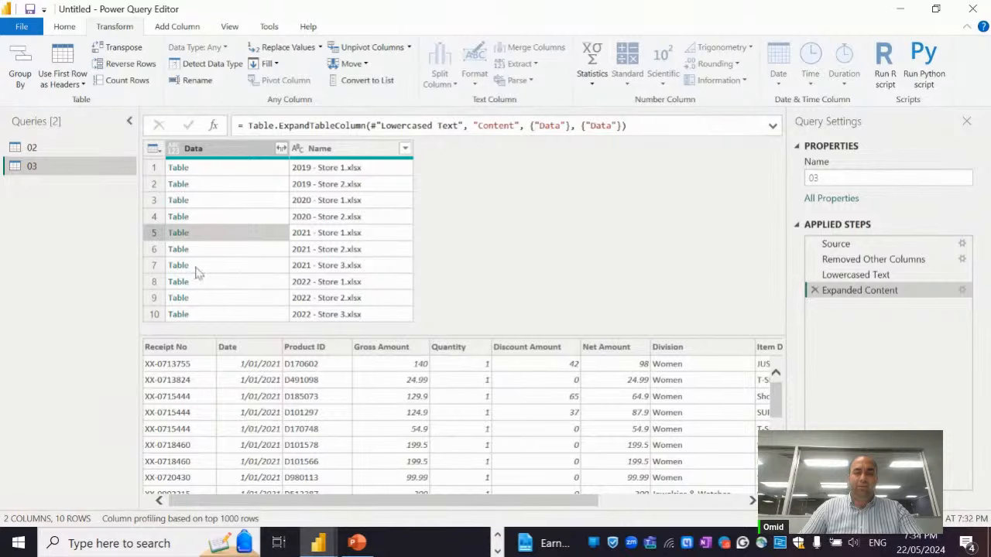
left_click(237, 221)
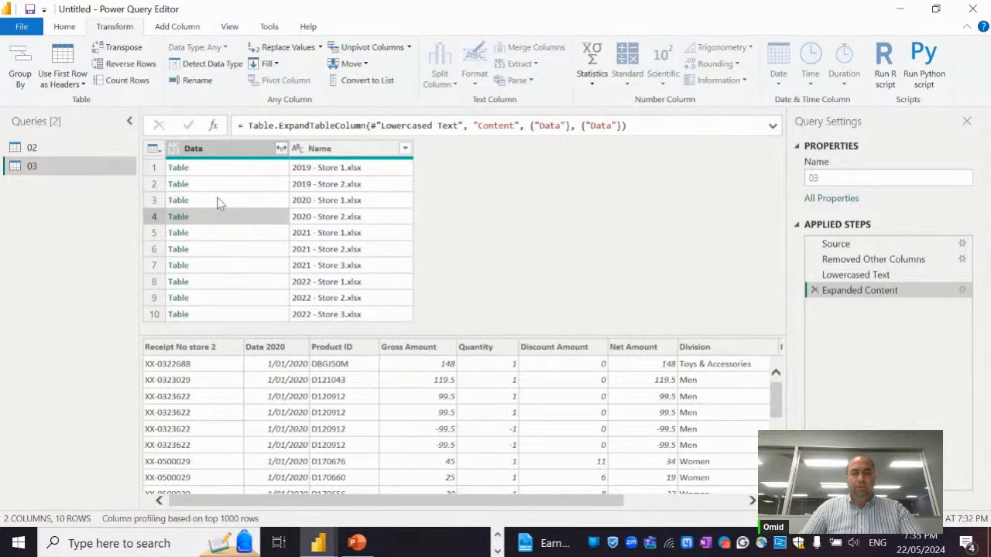
left_click(231, 203)
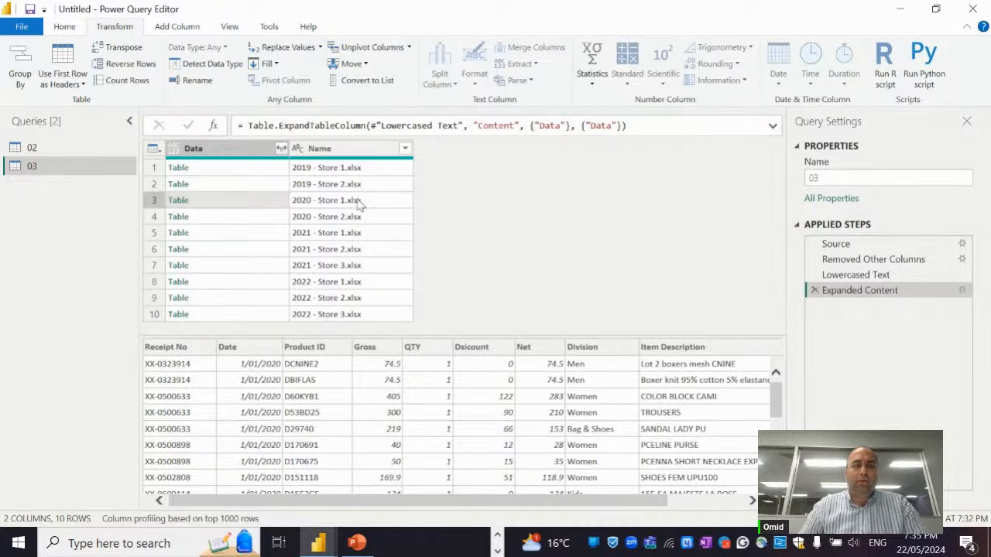
Add the prefix "q" to the Name column in place to generate another Table.TransformColumns formula
left_click(352, 149)
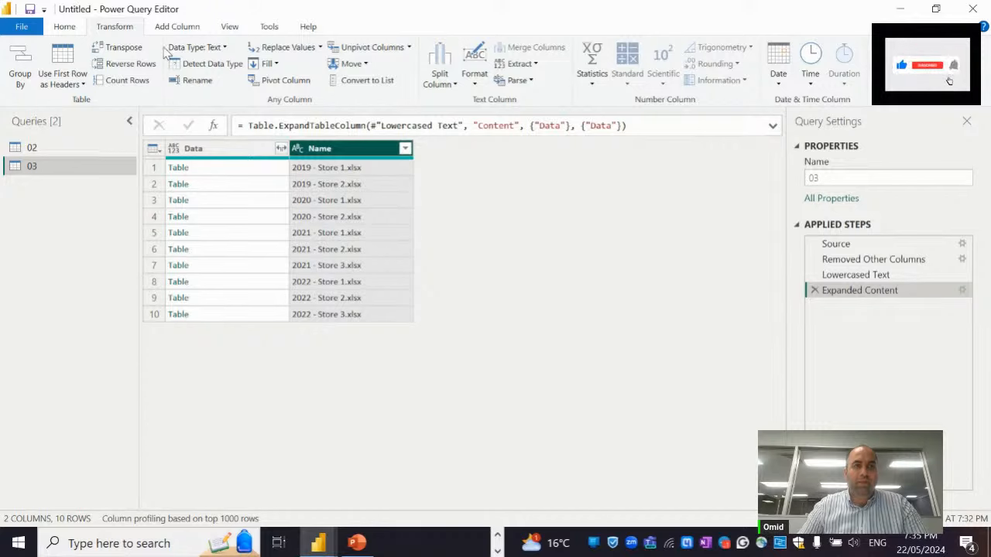
left_click(473, 78)
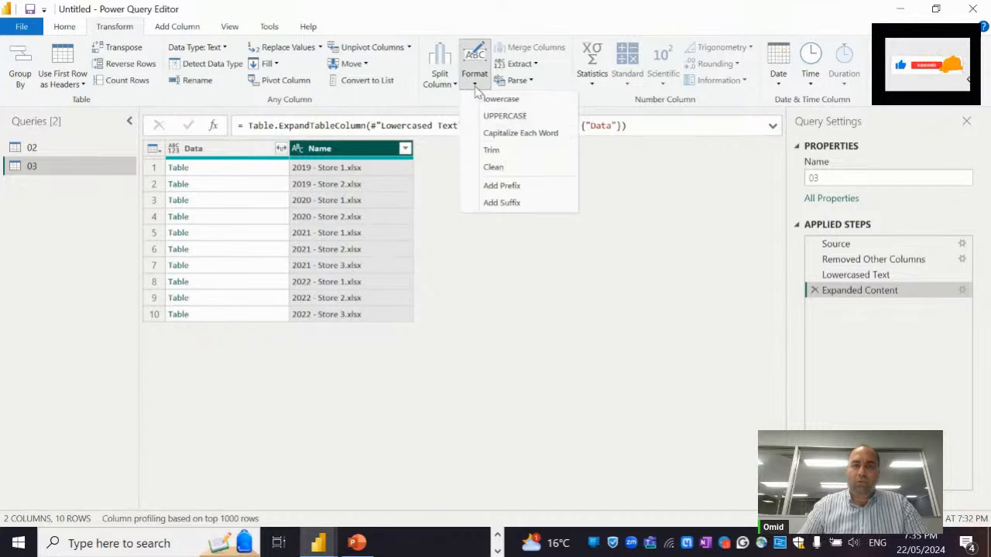
left_click(507, 186)
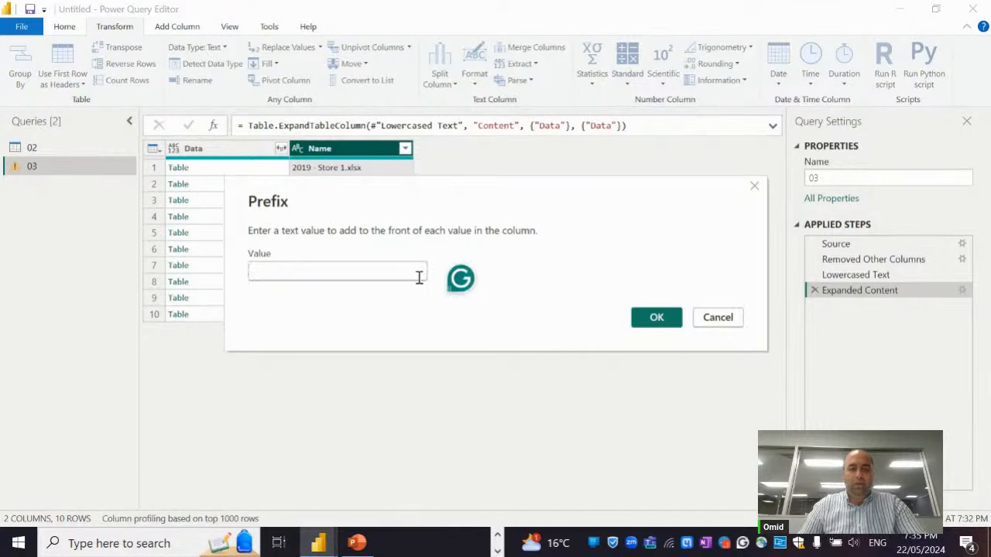
type("d")
left_click(655, 318)
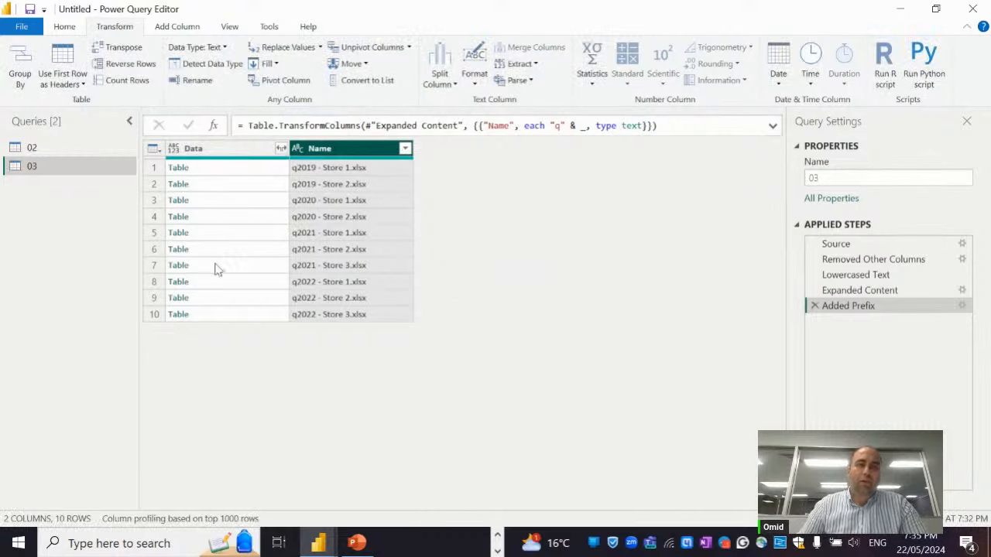
In the Table.TransformColumns formula, change the target column from Name to Data and remove the "q" & prefix expression
double_click(508, 127)
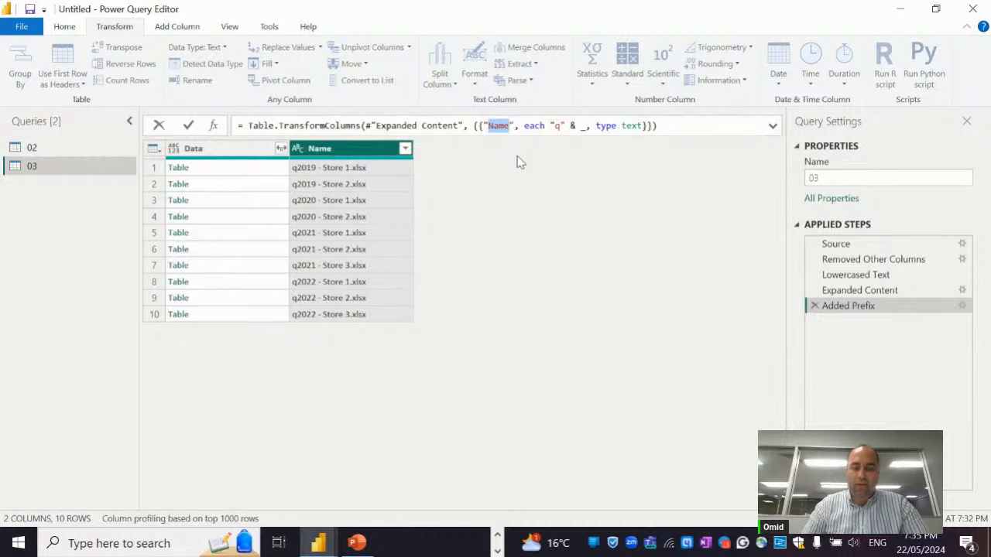
type("Data")
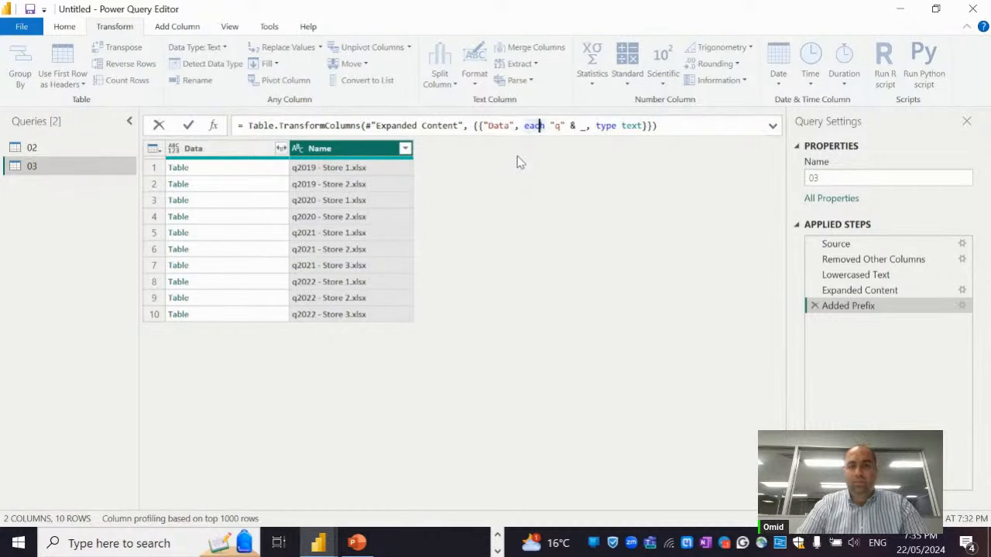
key("Right")
key("Right")
key("shift+Right")
key("shift+Right")
key("shift+Right")
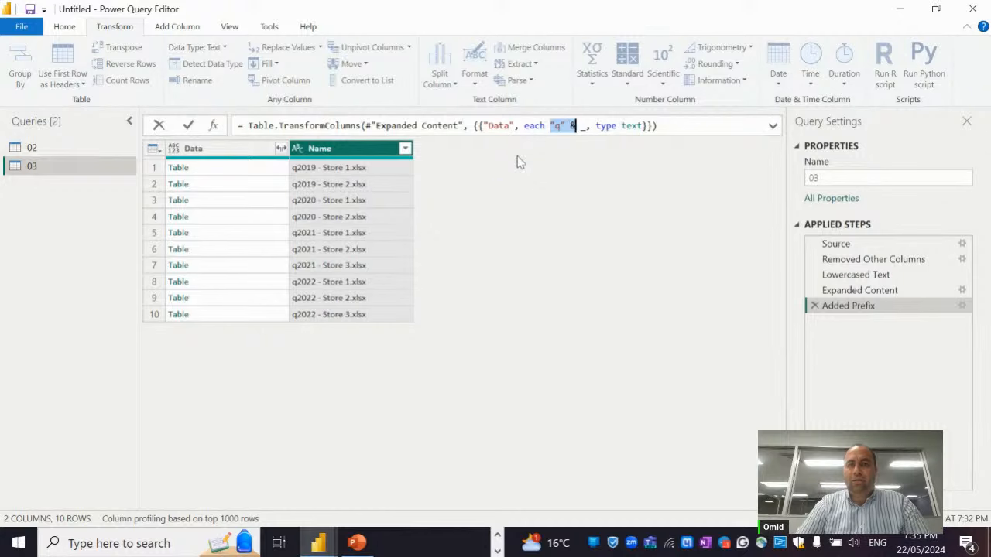
key("Delete")
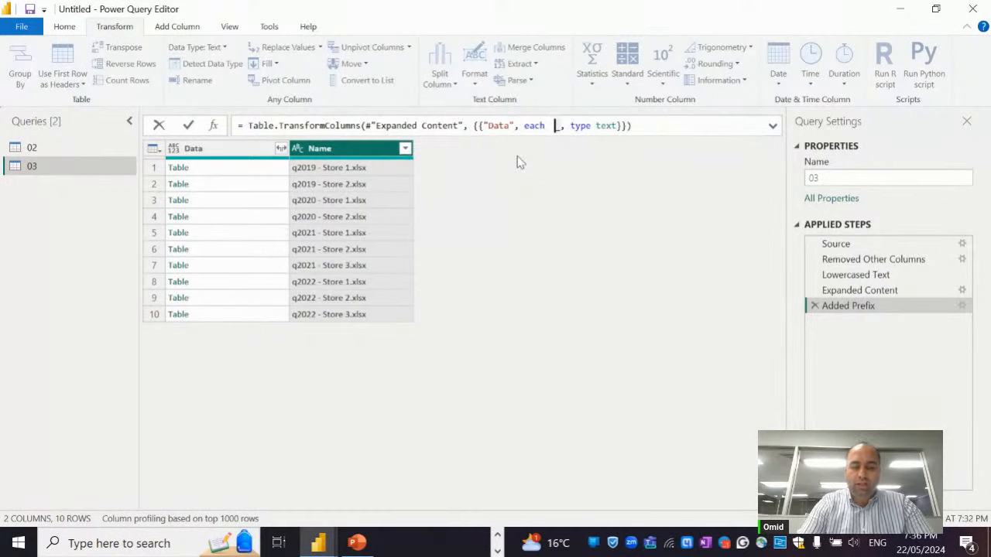
Apply Table.ColumnNames(_) to each nested table in the Data column and preview the header lists of several files
type("Table.C")
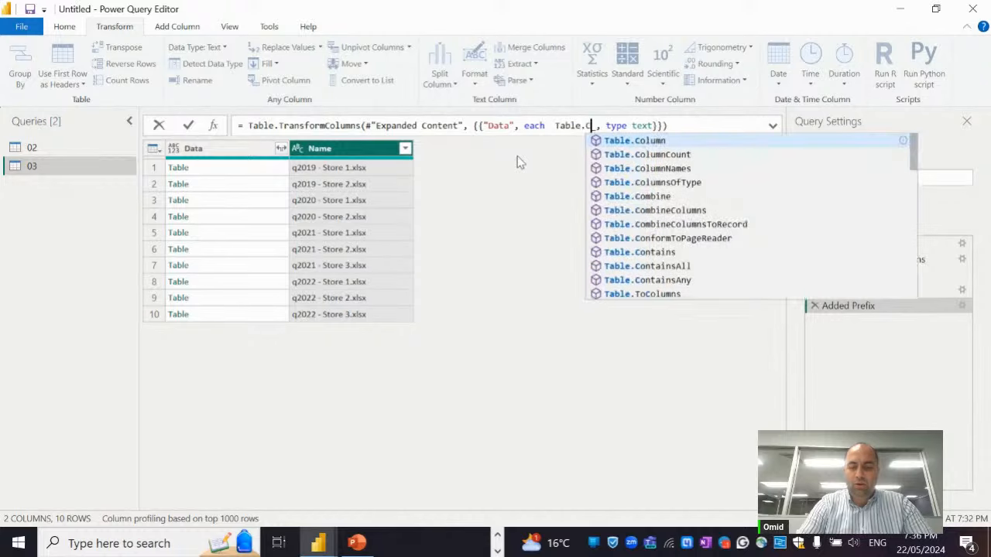
type("olumnNames")
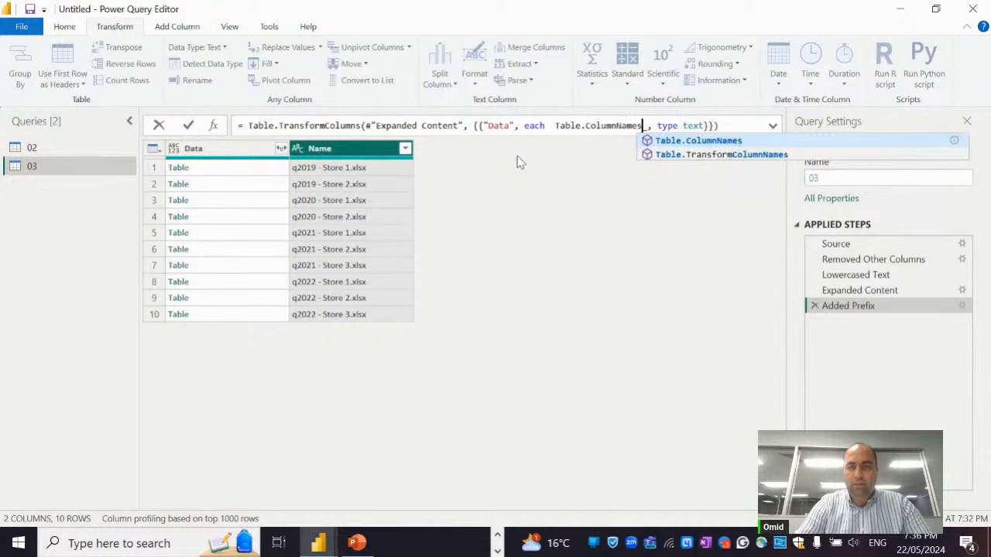
type("(")
key("Right")
type(")")
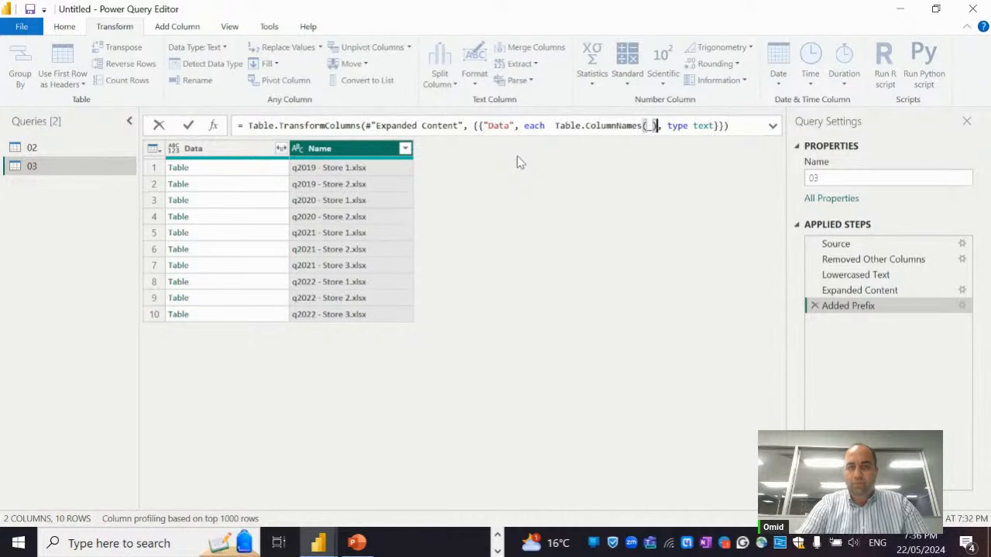
key("Return")
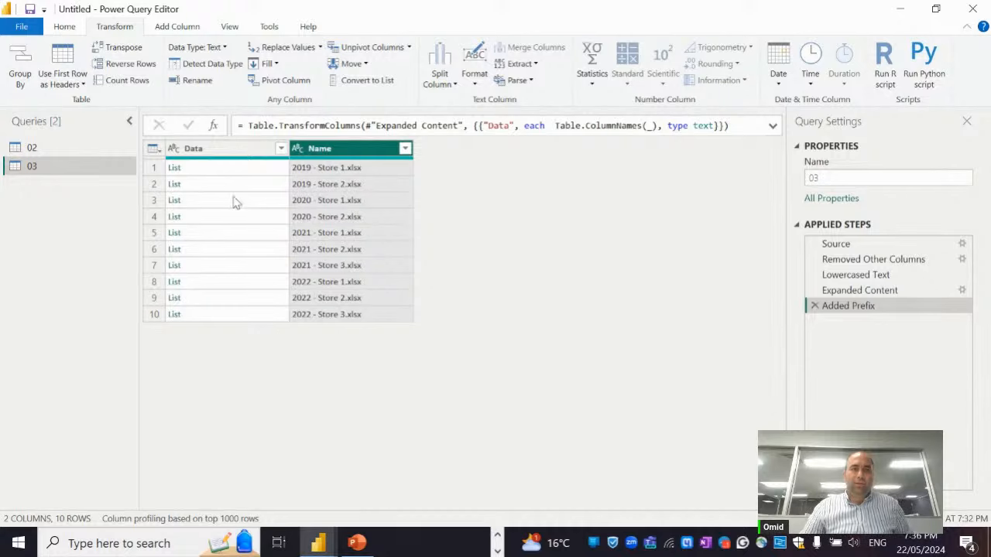
left_click(232, 171)
left_click(229, 203)
left_click(245, 250)
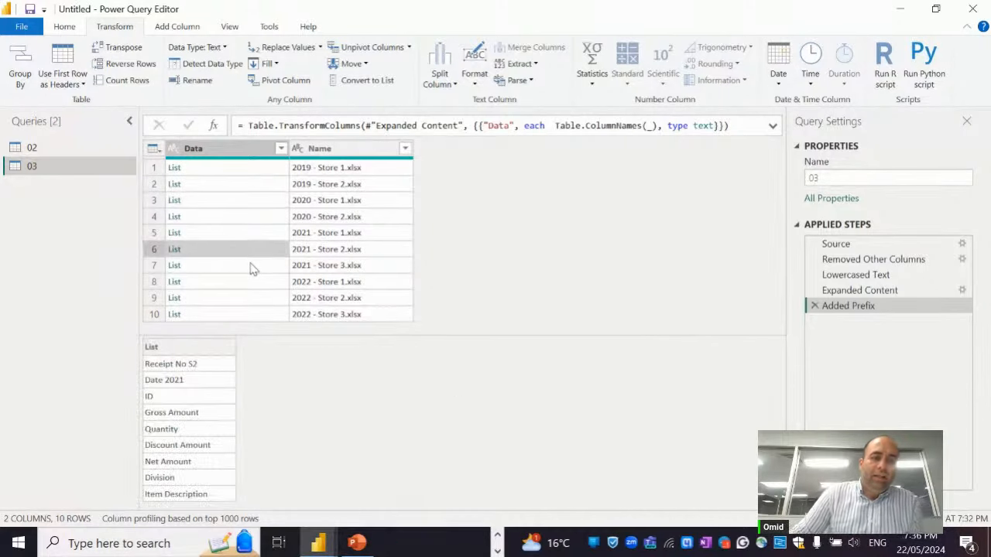
left_click(251, 267)
left_click(258, 301)
left_click(259, 316)
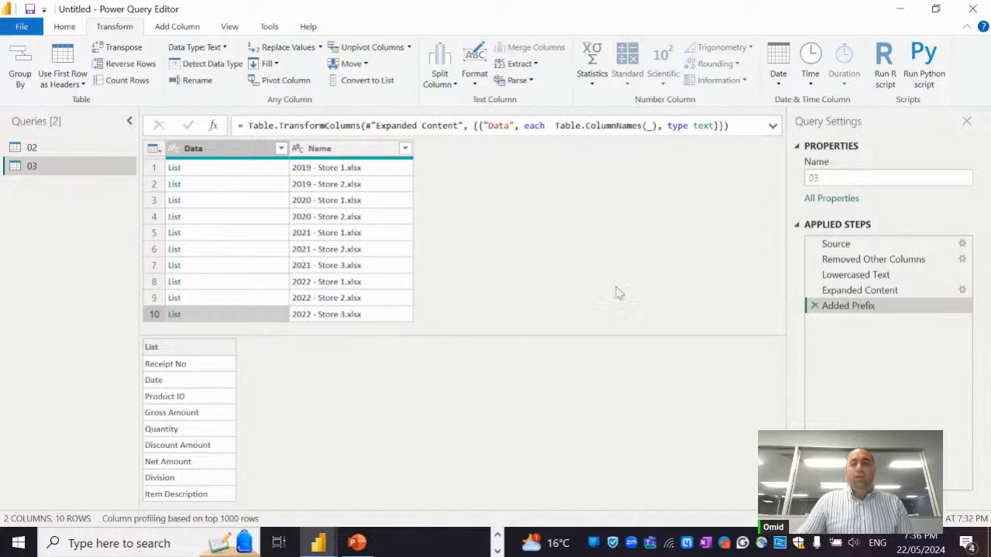
Add a custom step that references the Added Prefix step and open its formula for editing
left_click(214, 126)
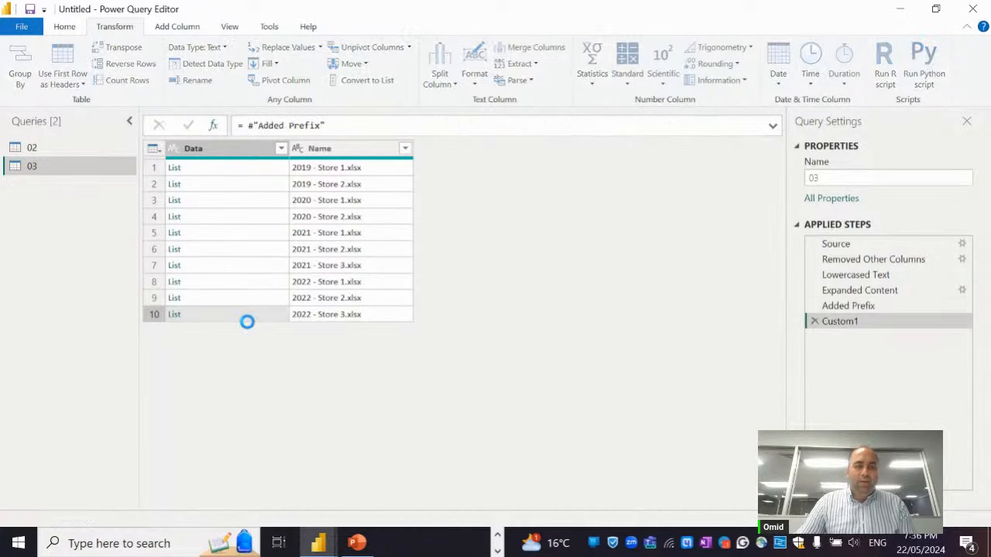
left_click(254, 125)
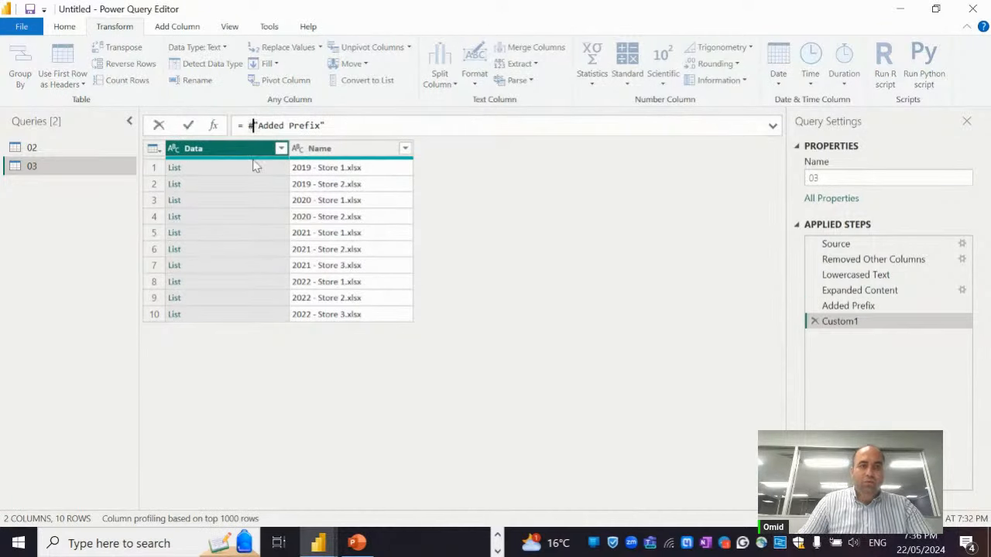
type("List.U")
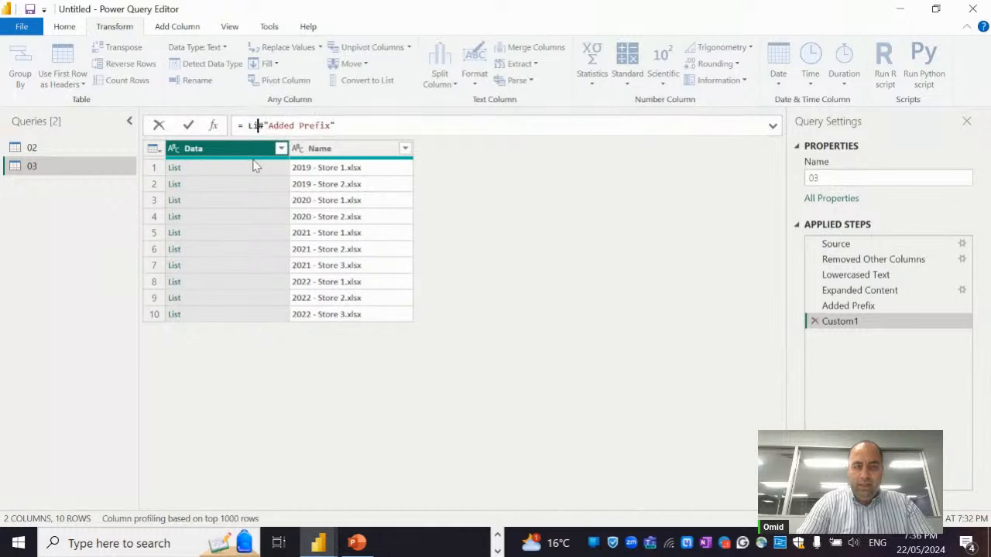
type("nioin(")
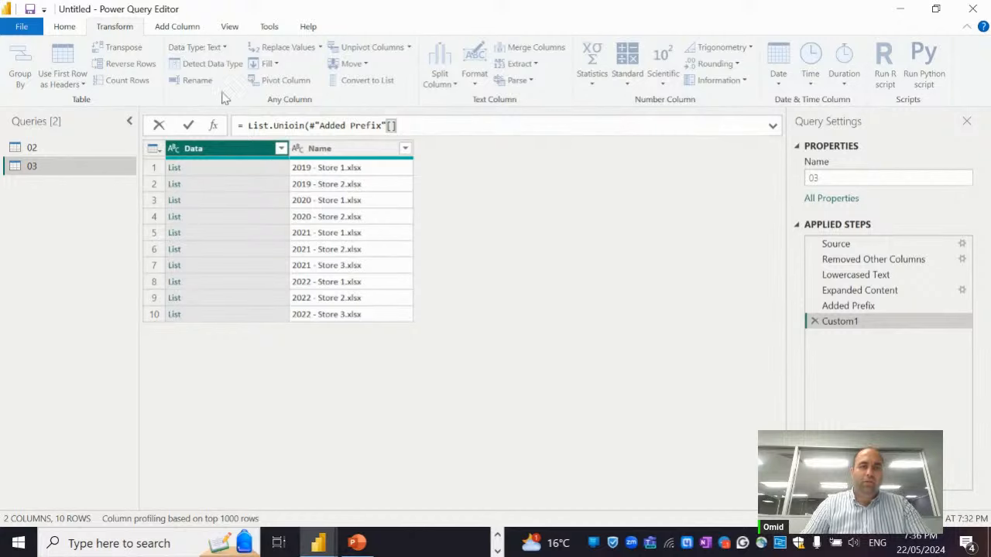
left_click(309, 125)
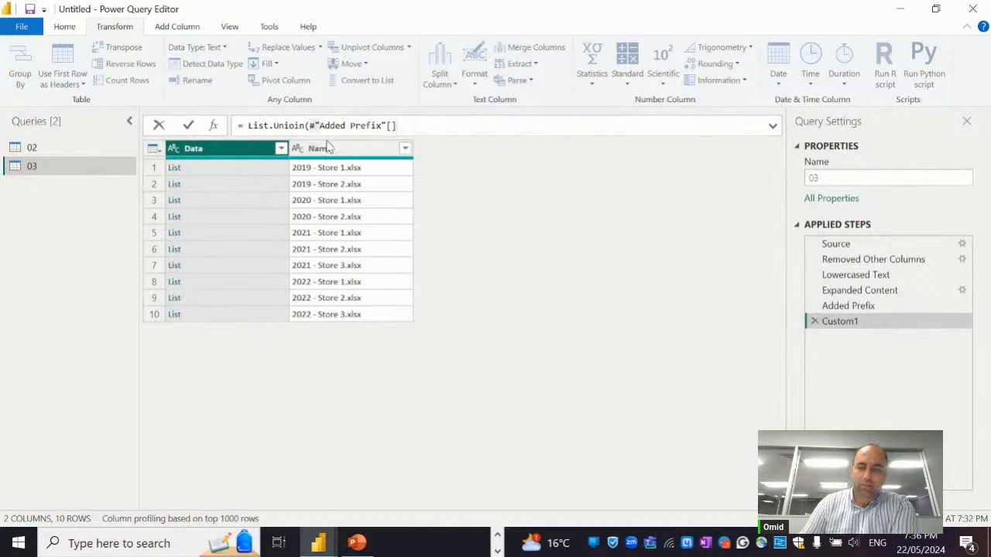
key("BackSpace")
key("BackSpace")
key("BackSpace")
key("BackSpace")
key("BackSpace")
key("BackSpace")
key("BackSpace")
key("BackSpace")
key("BackSpace")
key("BackSpace")
key("BackSpace")
key("BackSpace")
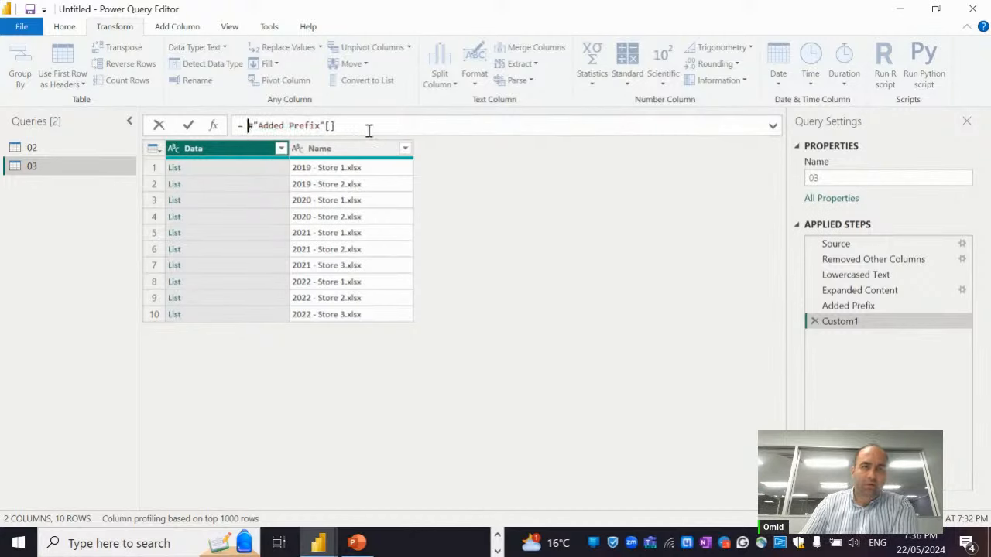
Make the custom step return only the Data column, #"Added Prefix"[Data], and preview a few of its nested lists
key("End")
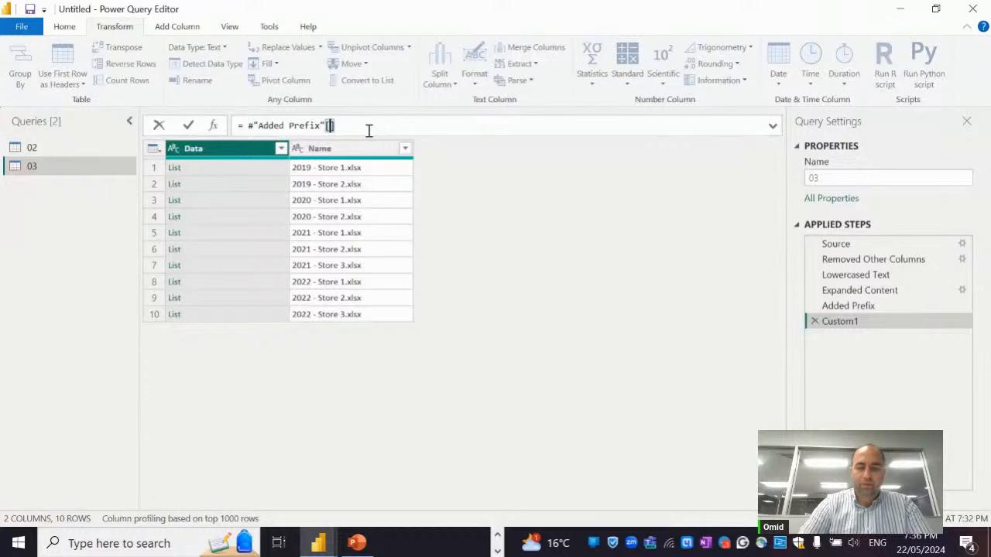
type("Dat")
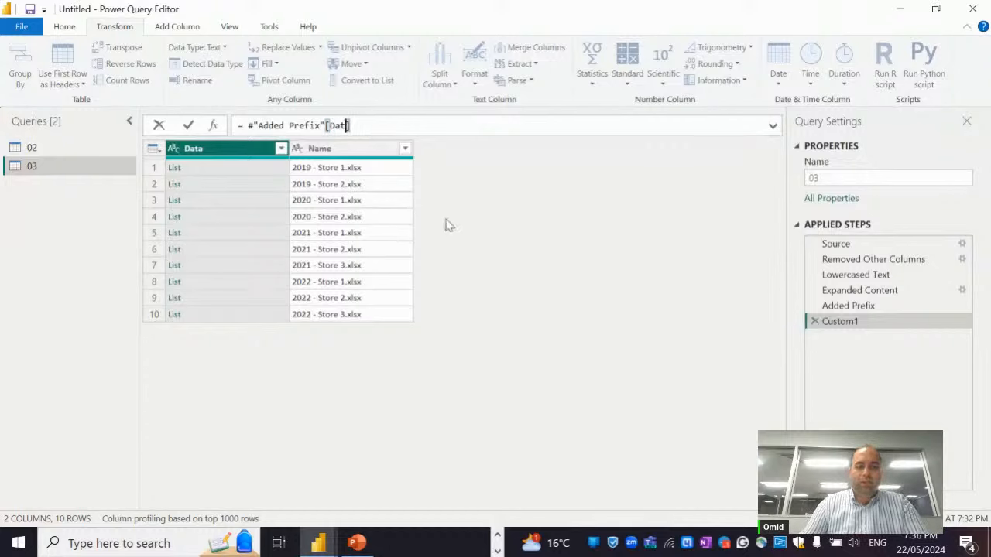
type("a")
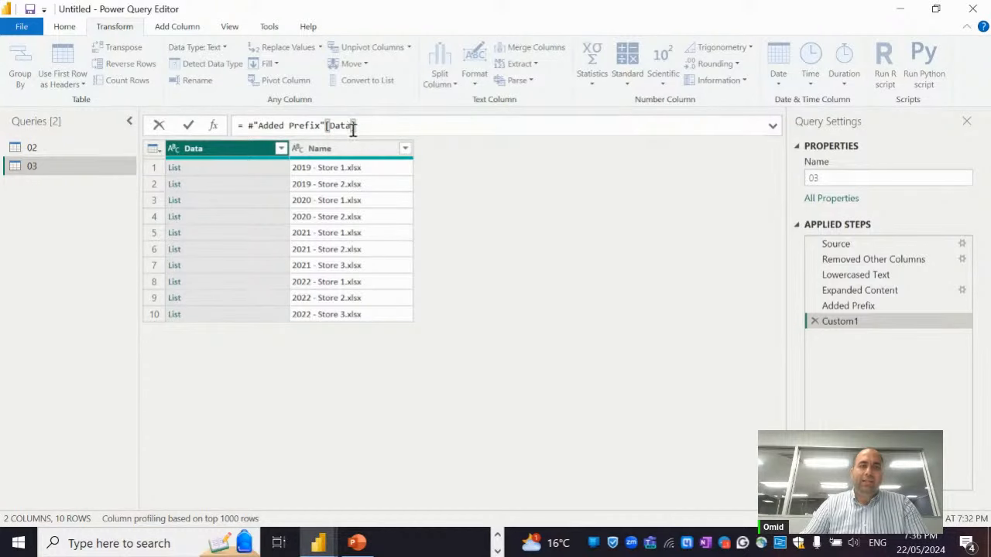
key("Return")
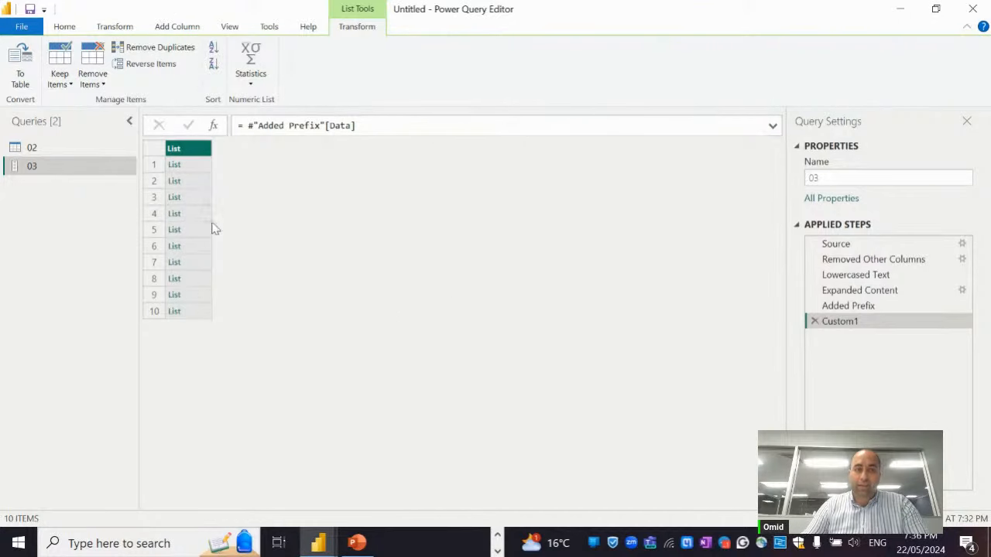
left_click(206, 182)
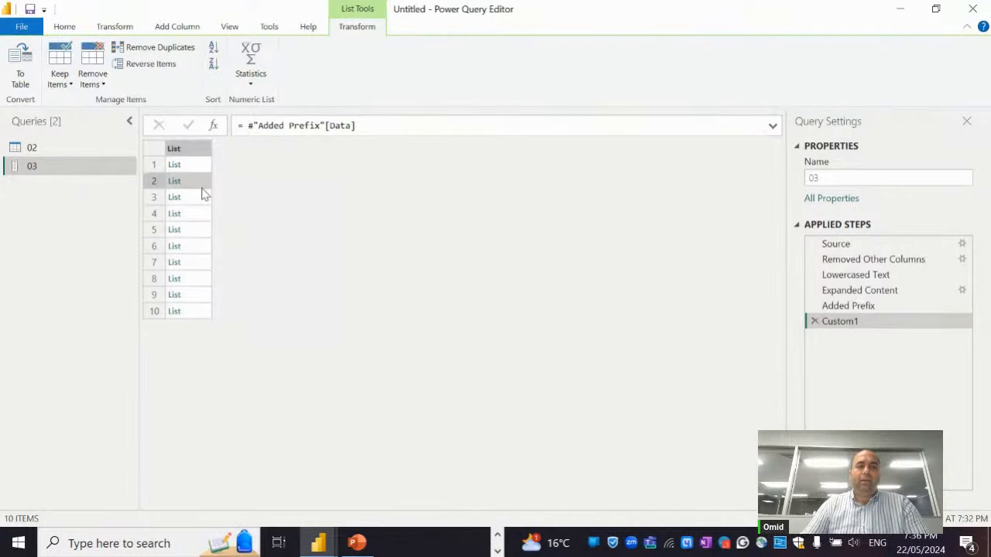
left_click(206, 231)
left_click(207, 280)
Wrap the Data column reference in List.Union to merge all header lists into one list of distinct column names
left_click(247, 128)
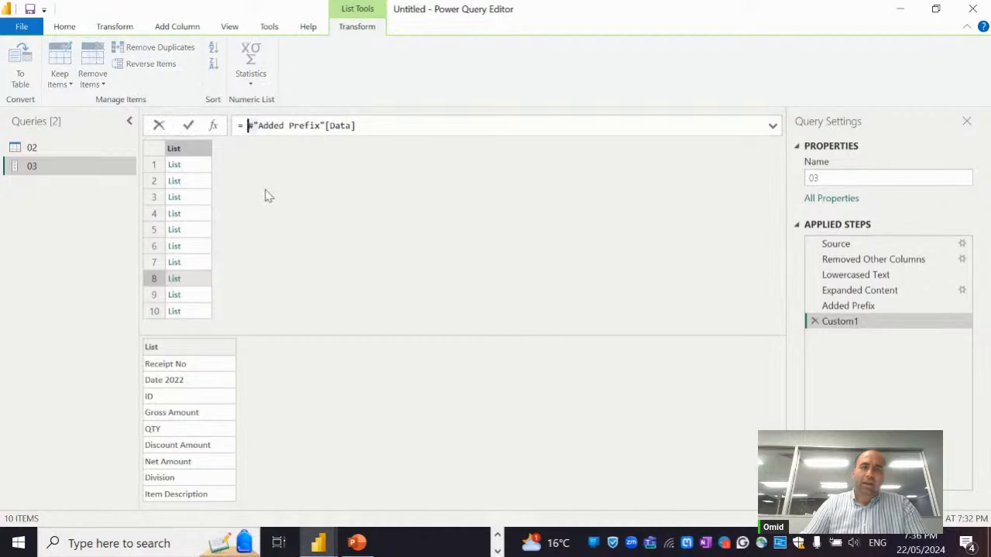
type("List.Uni")
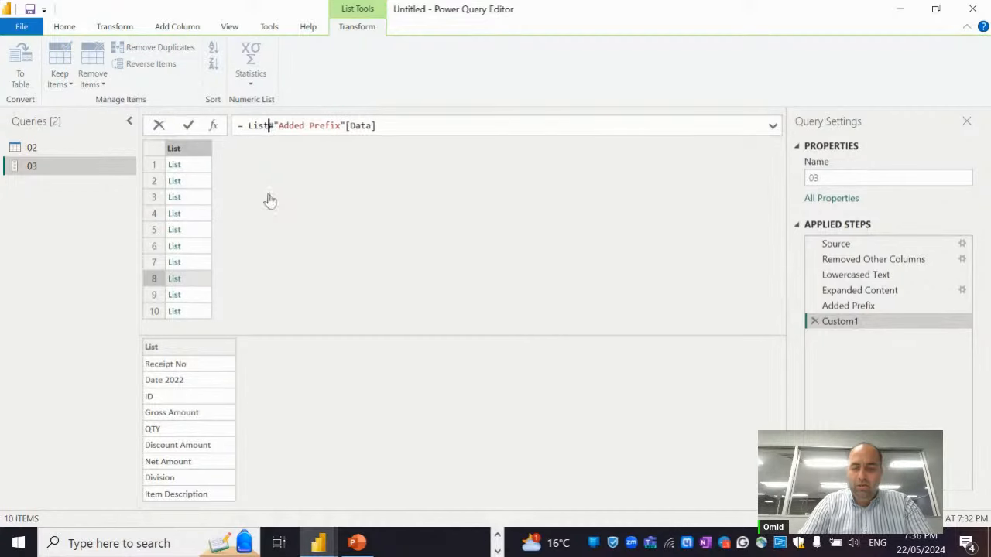
type("on")
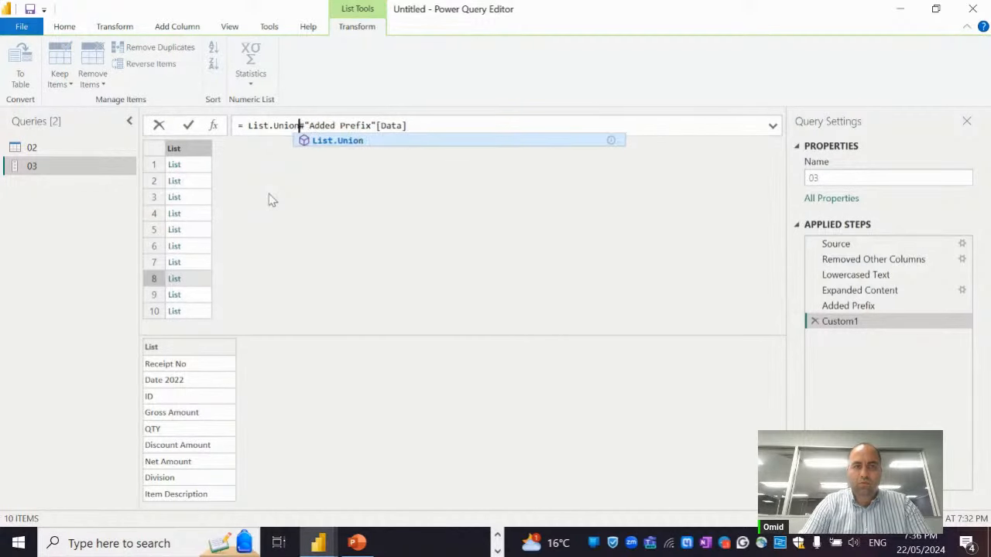
type("(")
key("End")
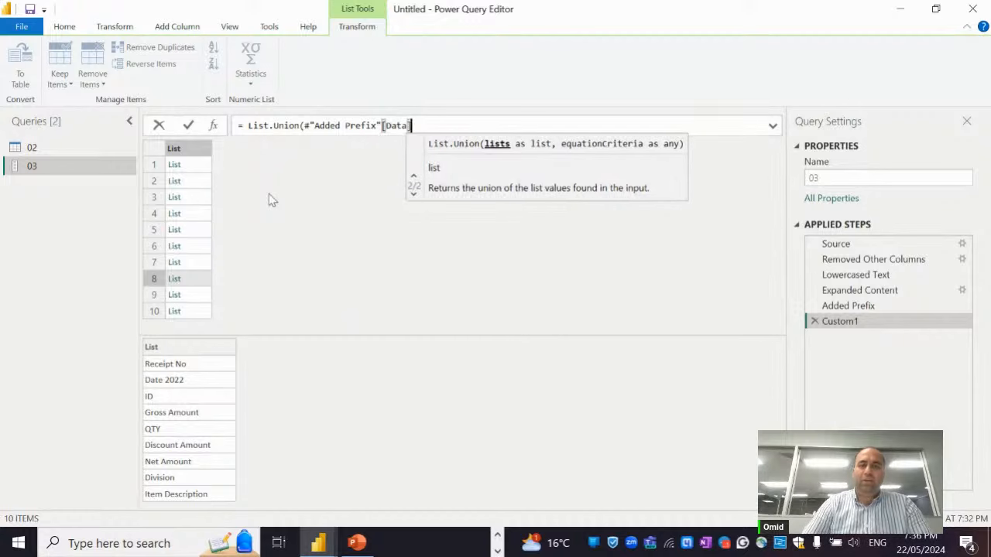
type(")")
key("Return")
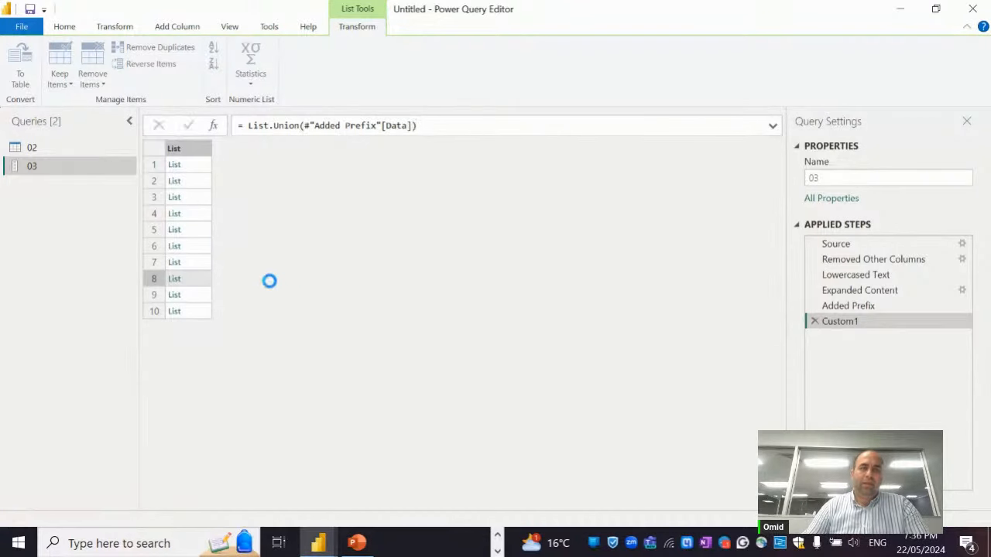
Look through the merged header list and widen its column to fit the longer names
scroll(217, 456, "down", 1)
scroll(215, 437, "up", 1)
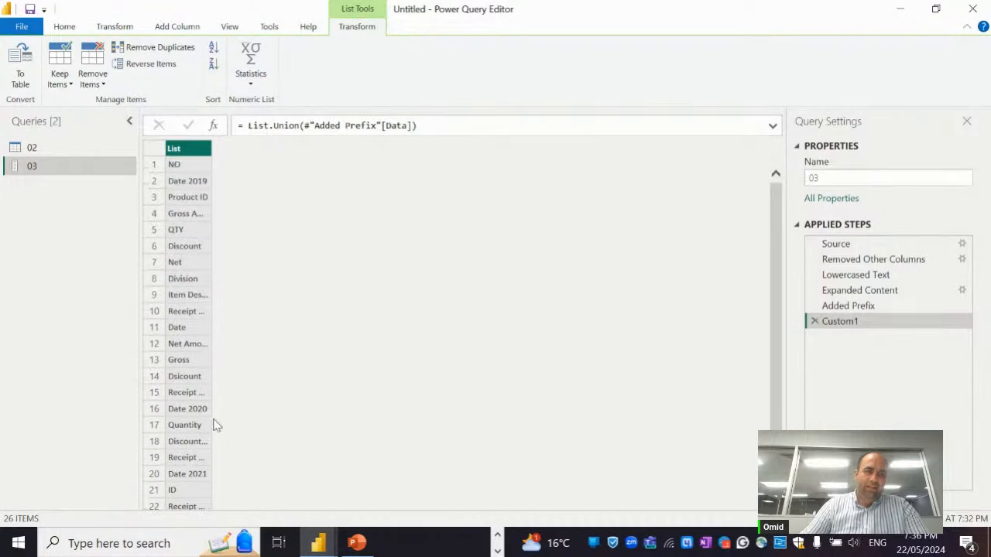
scroll(207, 302, "down", 2)
scroll(206, 281, "up", 2)
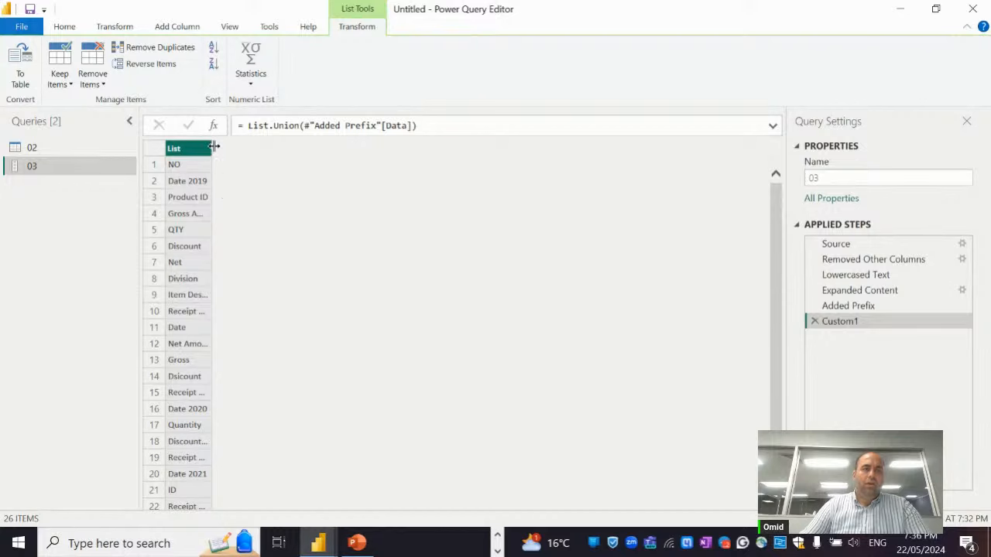
left_click_drag(210, 148, 237, 149)
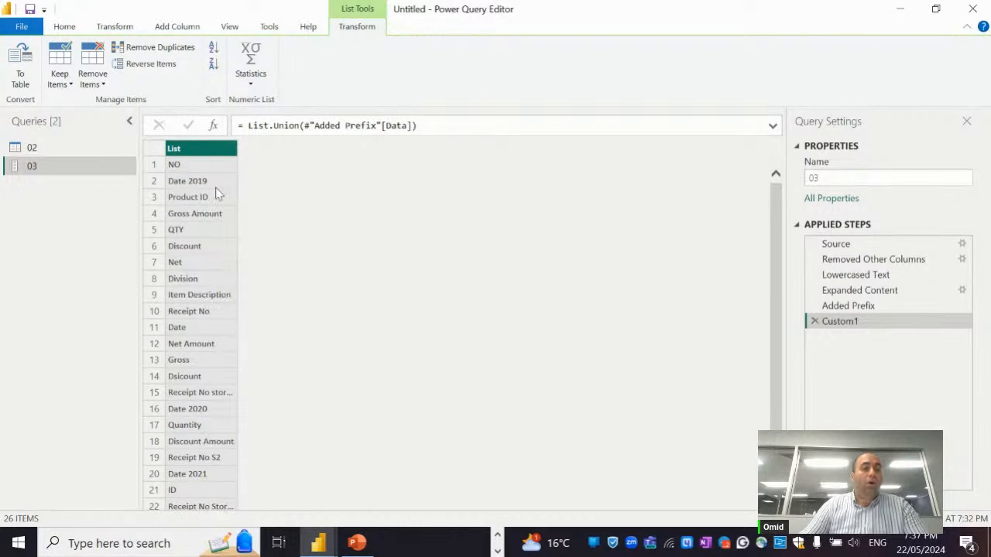
Copy the entire header list and paste it from cell A1 of a new blank Excel workbook in a maximized window
left_click(213, 185)
left_click(213, 185)
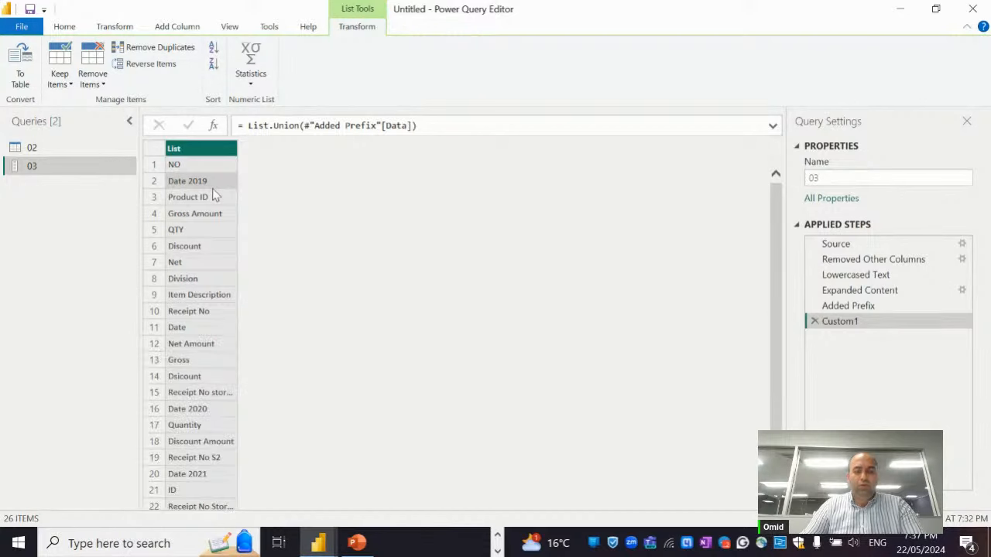
key("super")
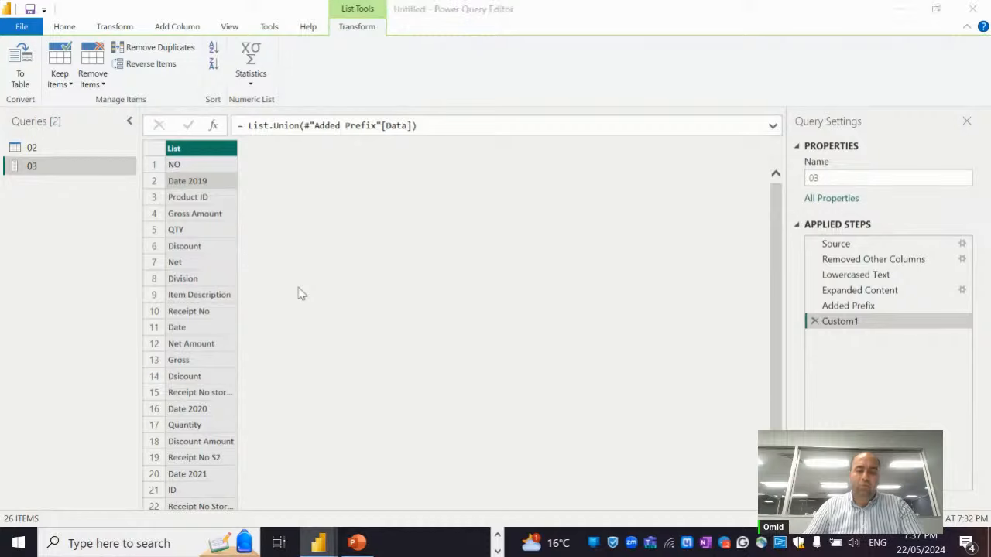
type("efi")
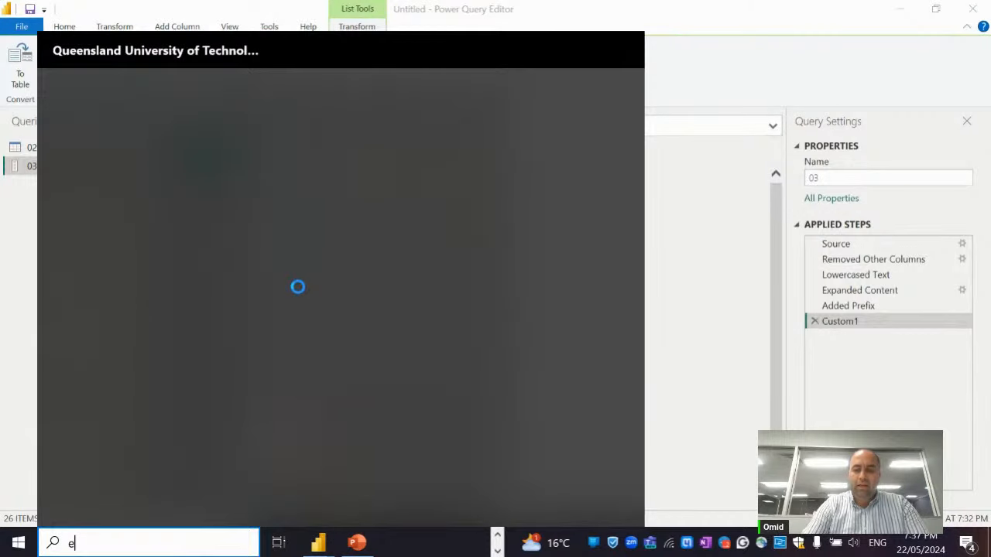
type("x")
key("Escape")
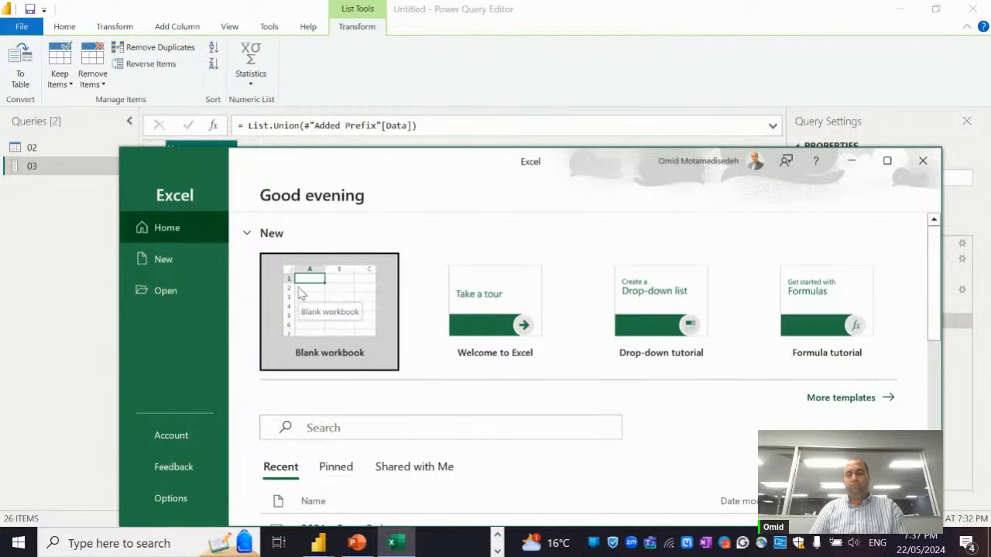
left_click(297, 287)
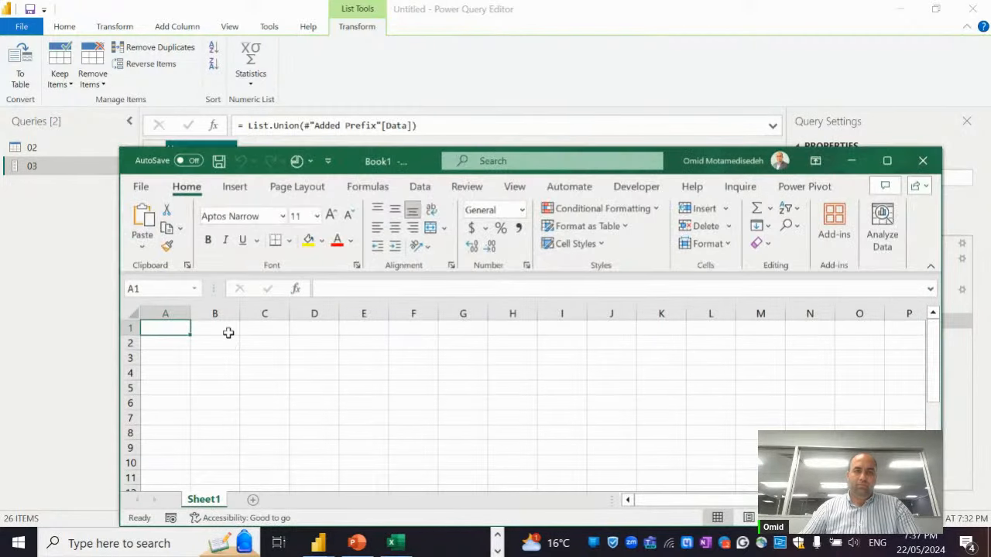
key("ctrl+v")
left_click(887, 160)
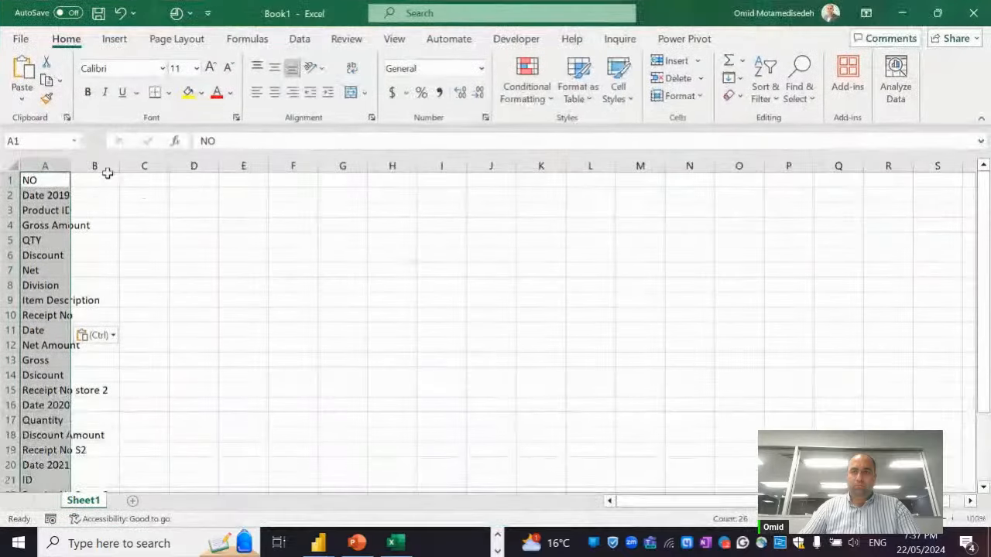
Insert a row above the header list and enter the headings Old Names in A1 and New Names in B1
left_click(11, 181)
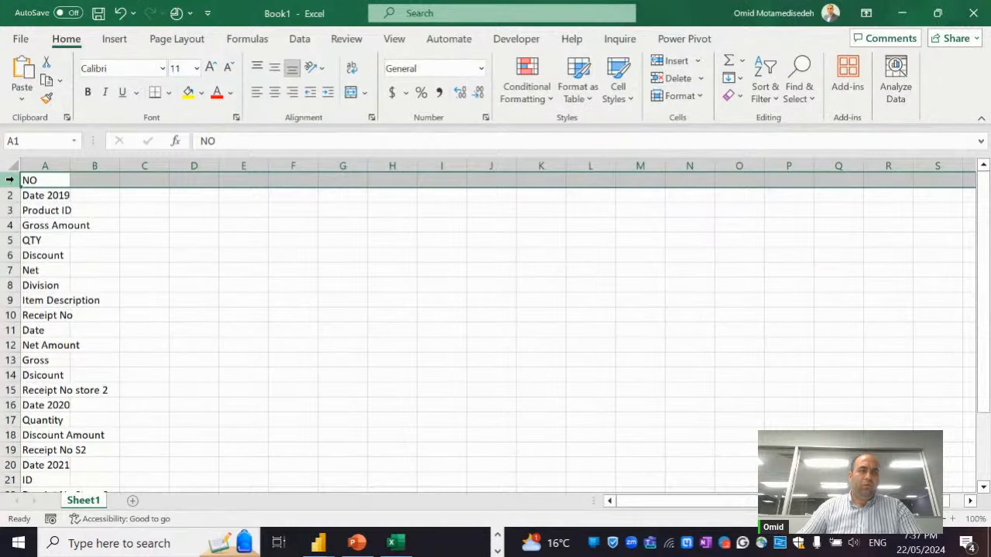
key("ctrl+shift+plus")
key("Right")
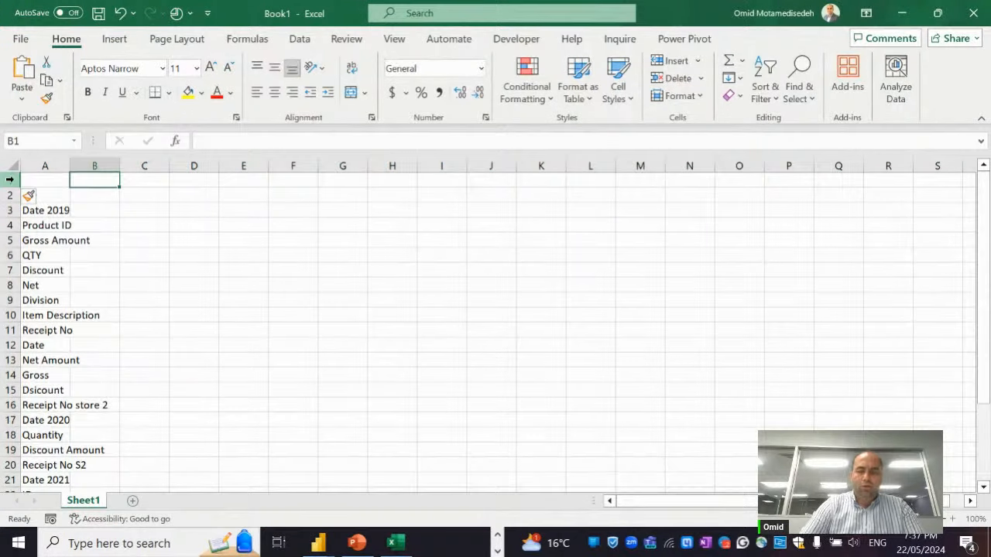
key("Left")
type("OId Names")
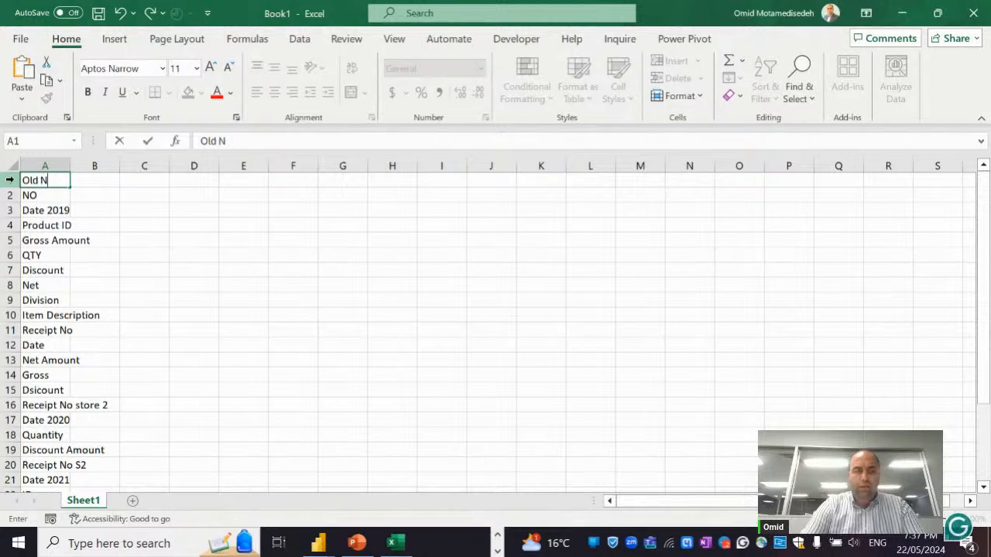
key("Return")
key("Up")
key("Right")
type("Ne")
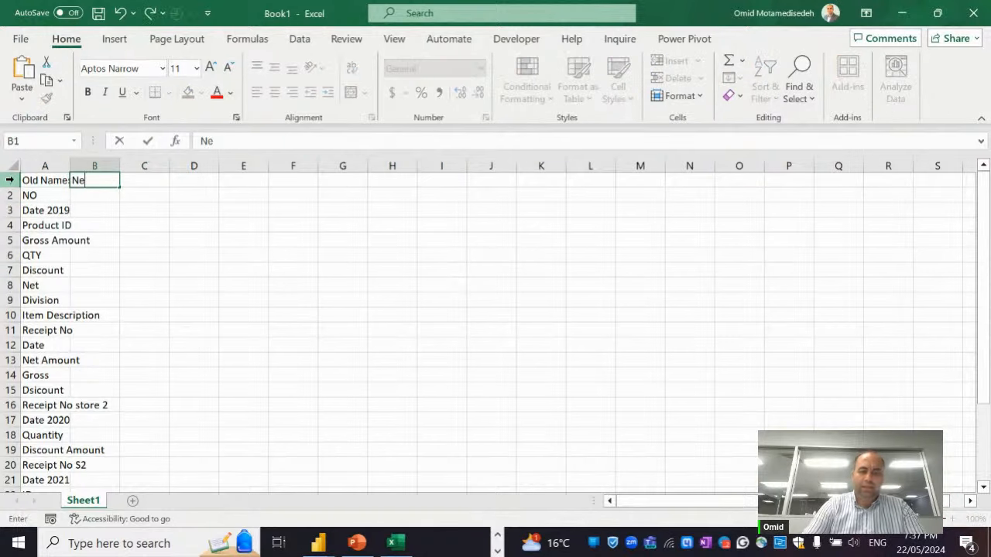
type("w Names")
key("Return")
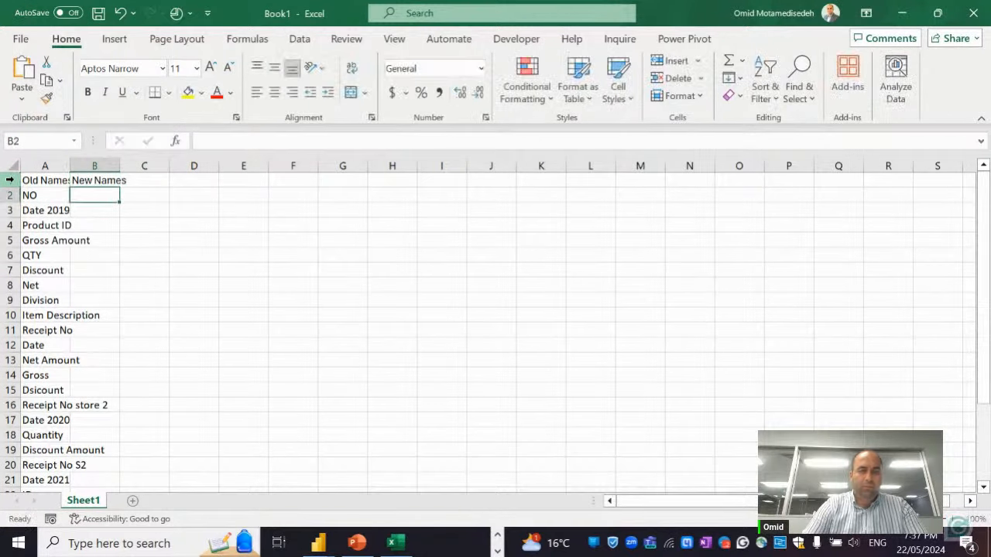
Sort the Old Names list in ascending alphabetical order
key("alt+a")
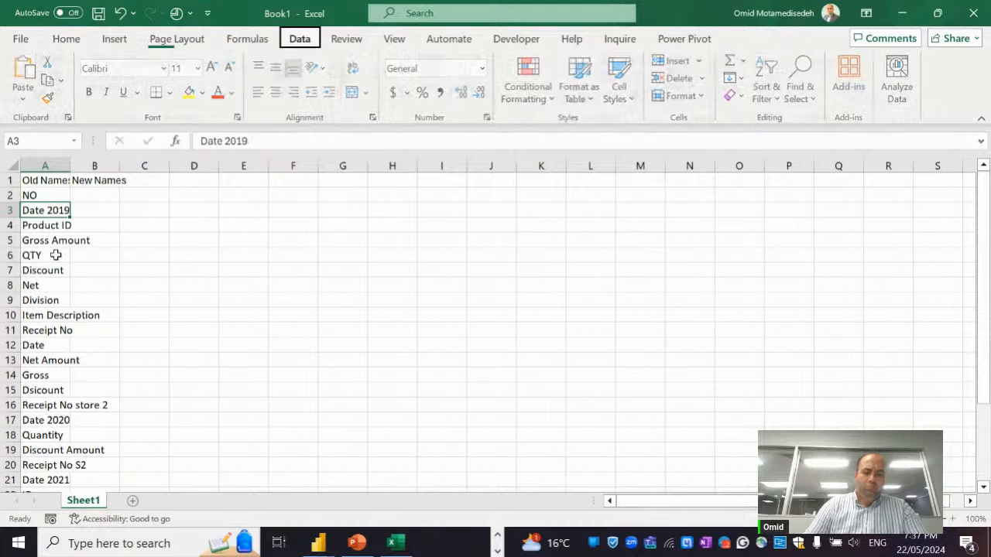
key("s")
key("a")
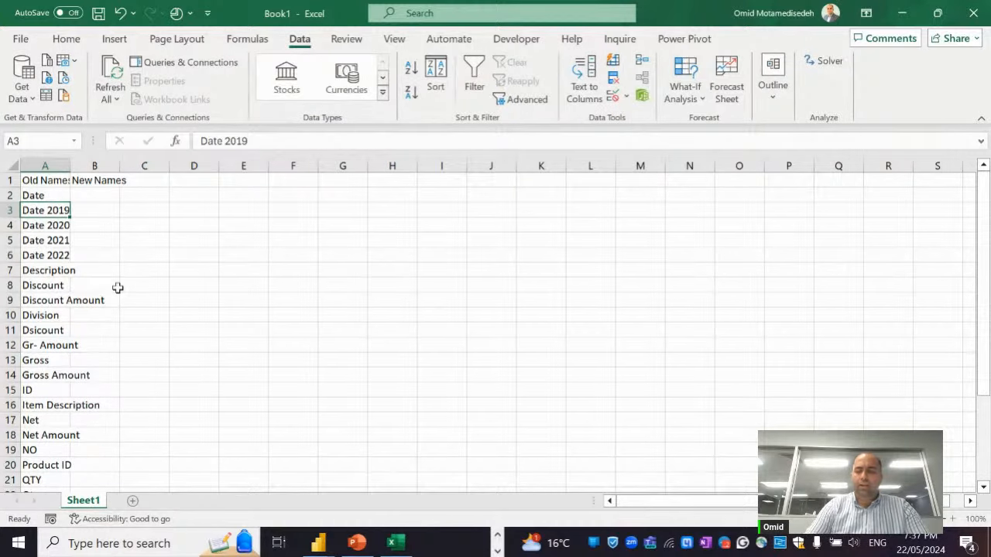
Copy Date from A2 into the New Names cells B2:B6 for all the date headers
key("Down")
key("ctrl+Home")
key("Down")
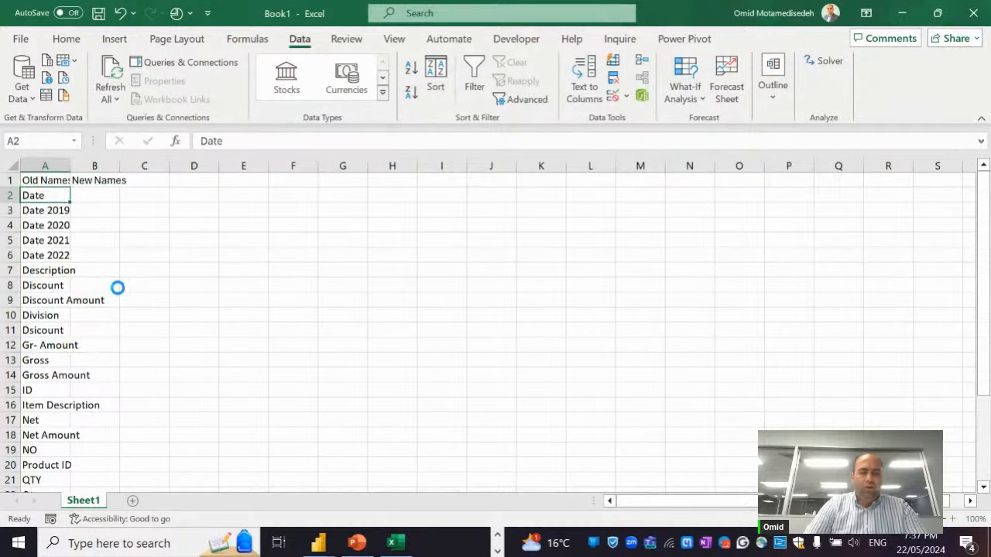
key("ctrl+c")
key("Right")
key("shift+Down")
key("shift+Down")
key("shift+Down")
key("shift+Down")
key("ctrl+v")
Copy Discount Amount from A9 into B8:B9 as the new name for Discount and Discount Amount
key("Down")
key("Down")
key("Down")
key("Down")
key("Down")
key("Down")
key("Down")
key("Left")
key("ctrl+c")
key("Right")
key("Up")
key("shift+Down")
key("ctrl+v")
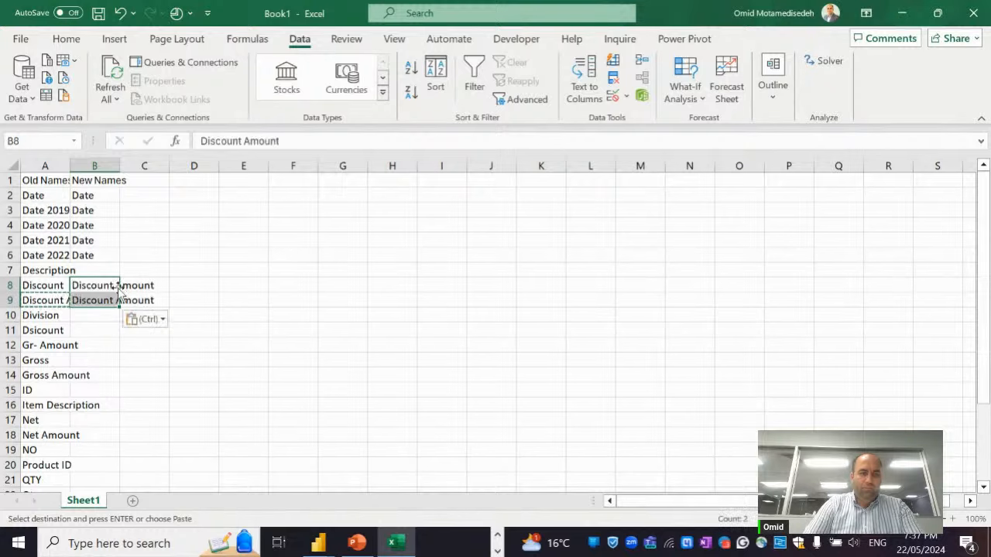
Fit column A to its contents and widen the New Names column
key("Down")
key("Down")
key("Left")
key("ctrl")
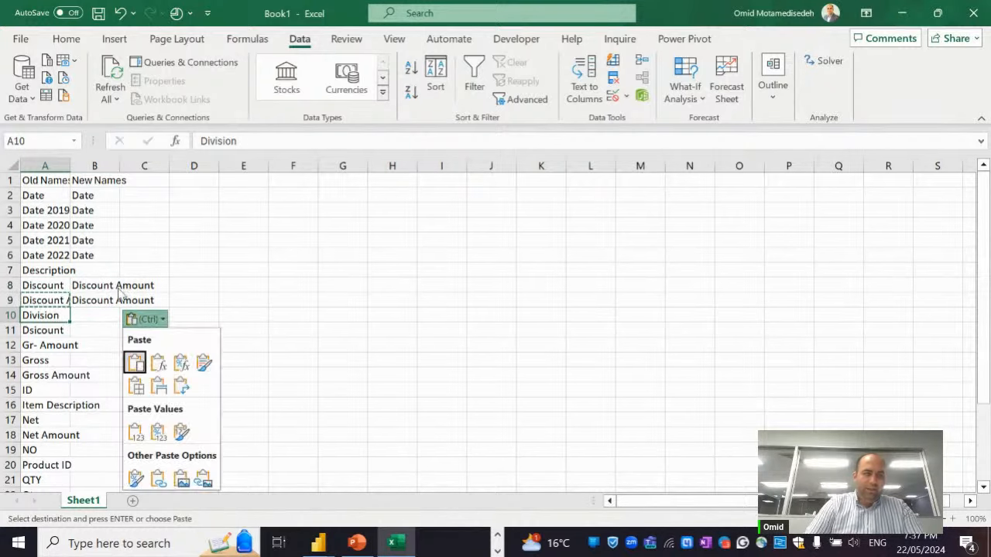
left_click(83, 163)
double_click(70, 162)
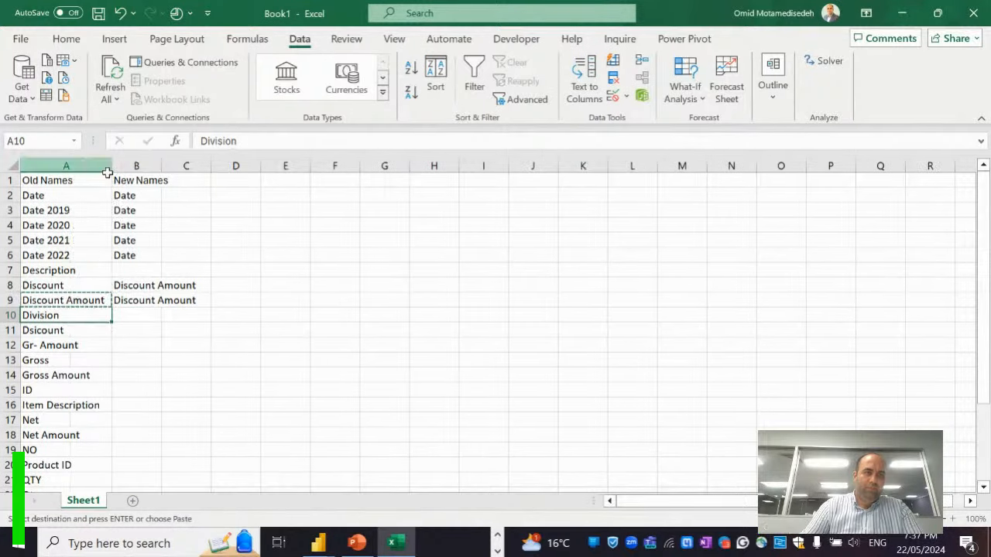
left_click_drag(161, 165, 280, 164)
Paste Discount Amount into B11 as the new name for the misspelled Dsicount header
scroll(134, 322, "down", 1)
key("Down")
key("Right")
key("ctrl+v")
key("Left")
key("Down")
key("ctrl+c")
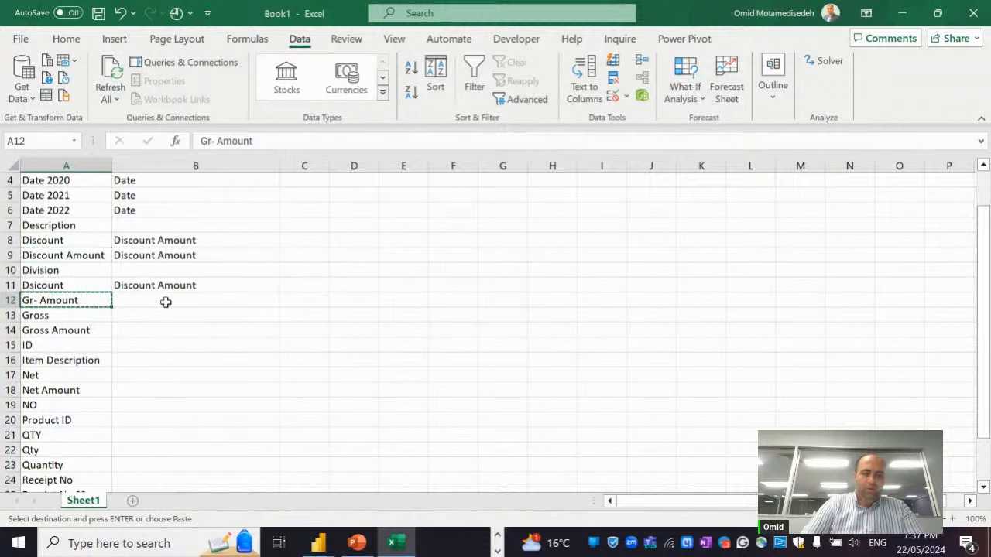
key("Right")
key("shift+Down")
key("shift+Down")
key("Left")
Copy Gross Amount from A14 into B12:B14 as the new name for the three gross headers
key("Down")
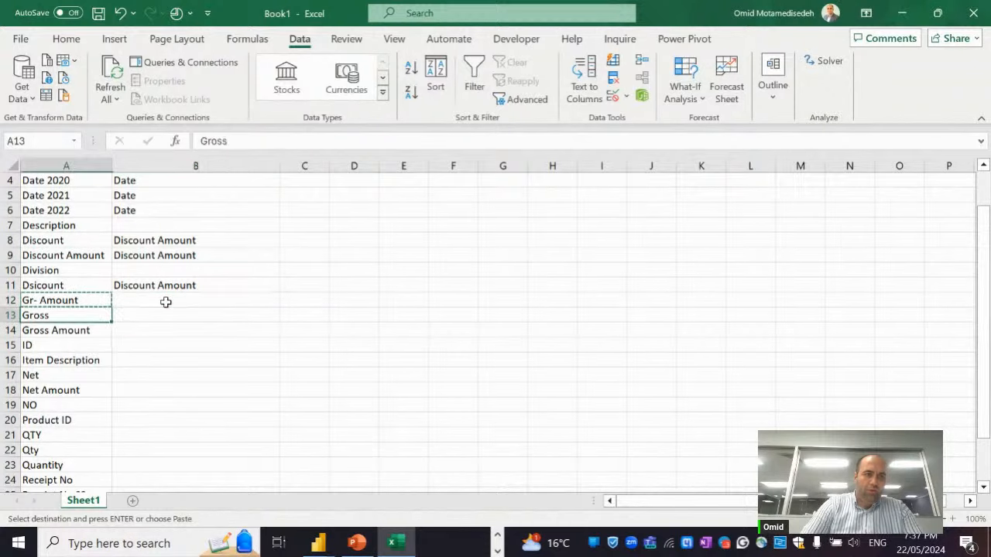
key("Down")
key("ctrl+c")
key("Right")
key("shift+Up")
key("shift+Up")
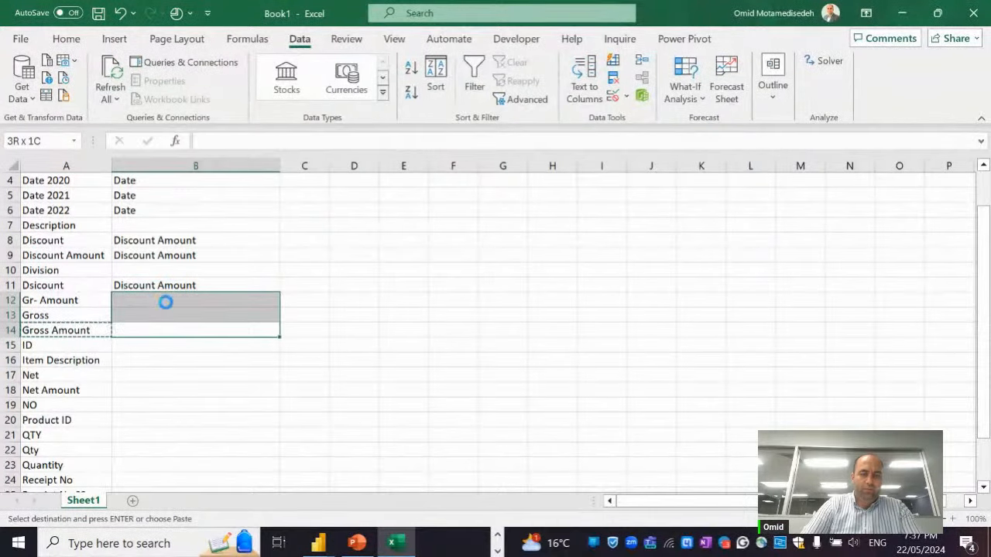
key("ctrl+v")
Copy Item Description from A16 into B7 as the new name for Description
key("Down")
key("Left")
key("Down")
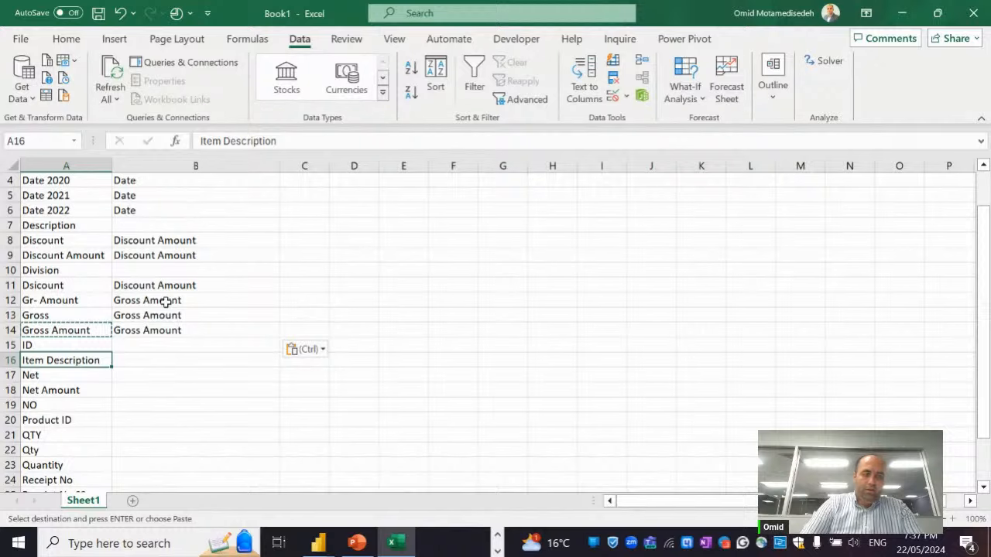
key("ctrl+c")
key("Down")
key("Right")
key("Up")
key("Up")
key("Up")
key("Up")
key("Up")
key("Up")
key("Left")
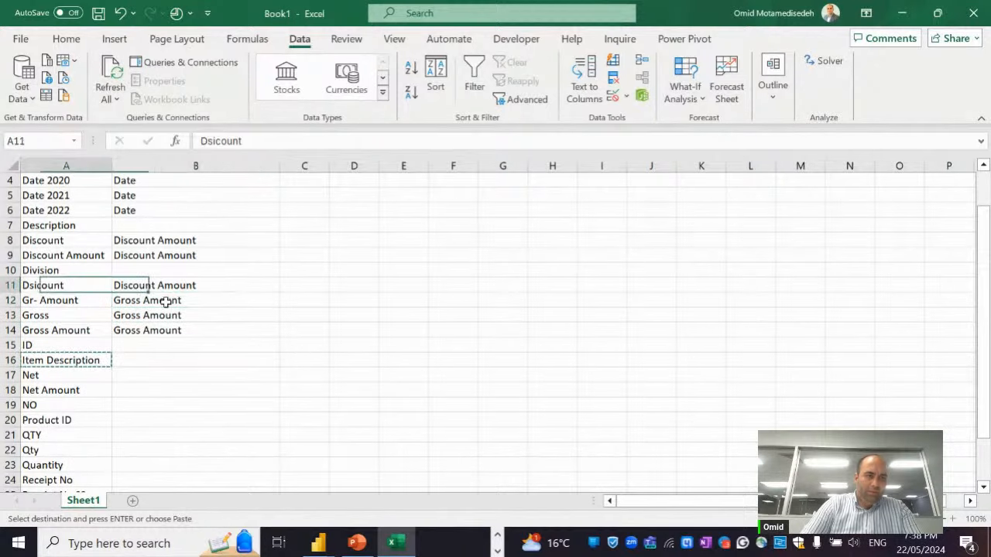
key("Up")
key("Up")
key("Right")
key("Up")
key("Up")
key("ctrl+v")
Paste Item Description into B16 beside its identical old name
key("Down")
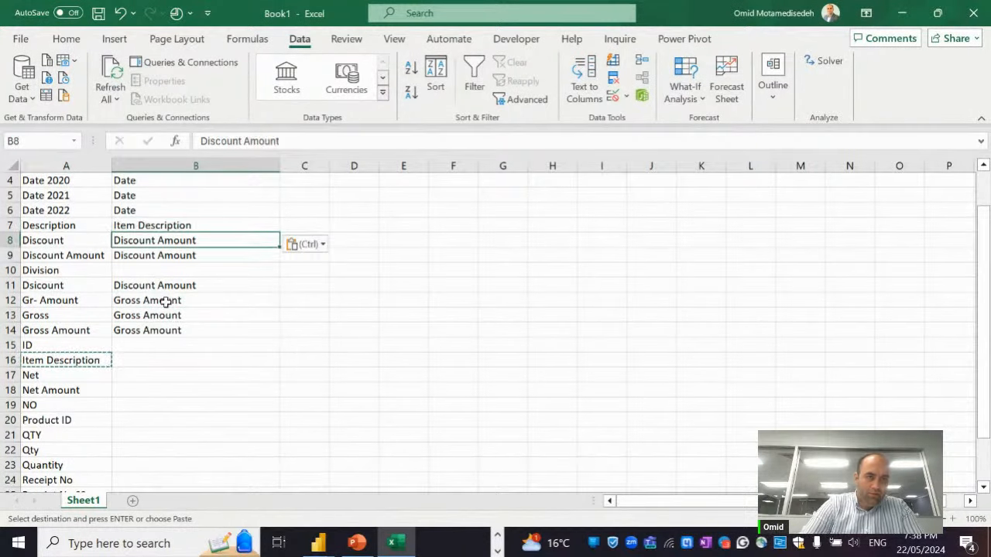
key("Down")
key("Down")
key("Down")
key("Down")
key("Down")
key("Down")
key("Down")
key("Down")
key("ctrl+v")
Copy Quantity from A23 into B21:B23 as the new name for QTY, Qty and Quantity
key("Down")
key("Down")
key("Down")
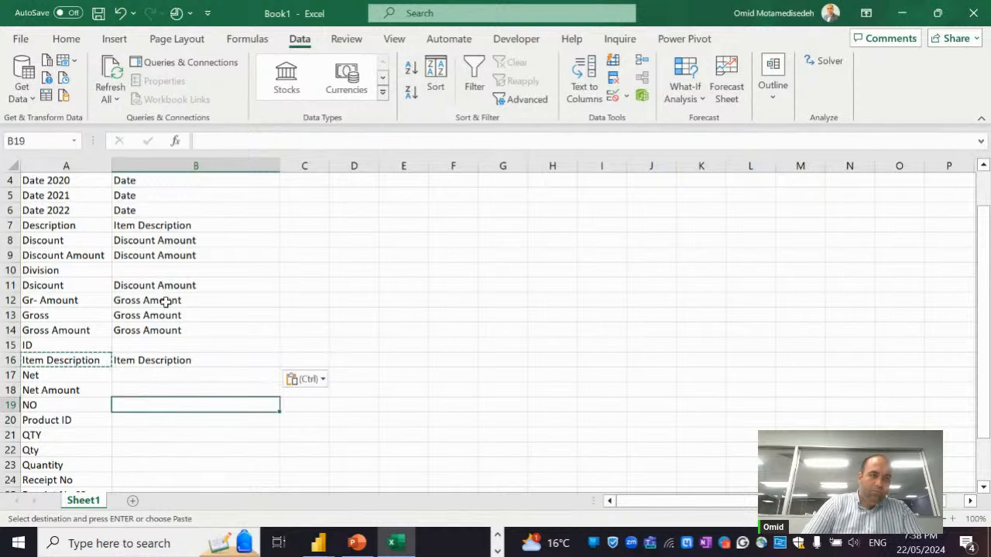
key("Left")
key("Down")
key("Down")
key("Down")
key("Up")
key("Down")
key("Down")
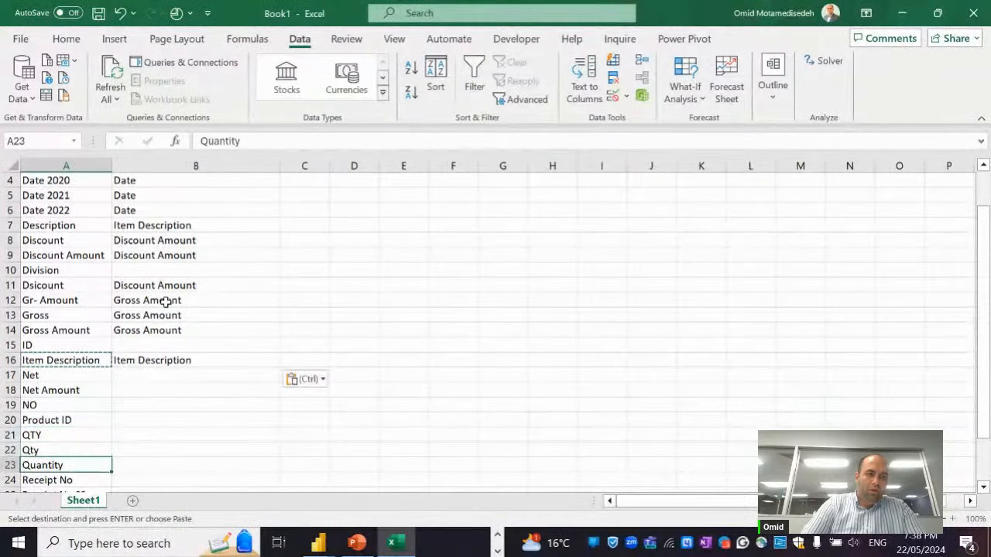
key("ctrl+c")
key("Right")
key("Up")
key("Up")
key("shift+Down")
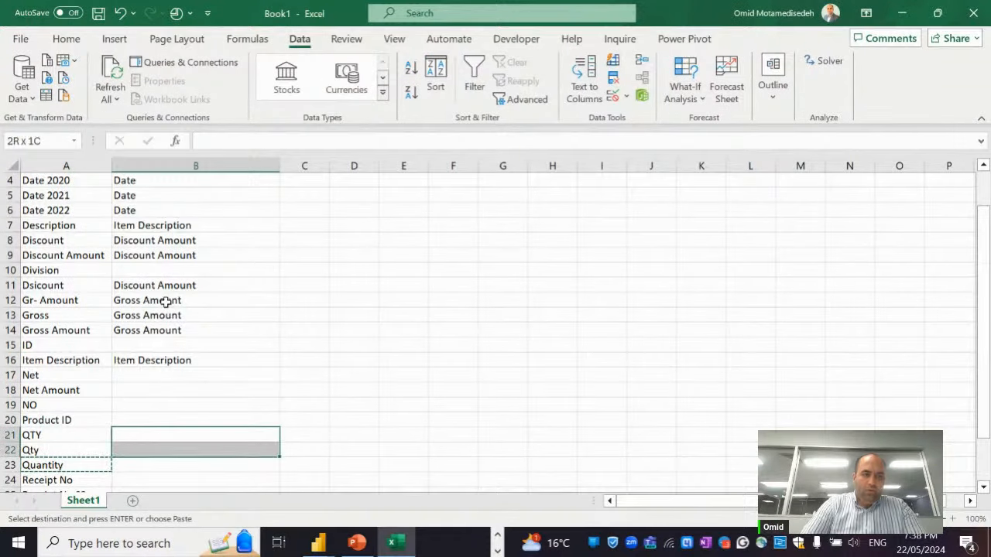
key("ctrl+v")
key("Down")
key("Down")
key("ctrl+v")
Copy Receipt No from A24 into B24:B27 for all the receipt number headers
key("Down")
key("Down")
key("Down")
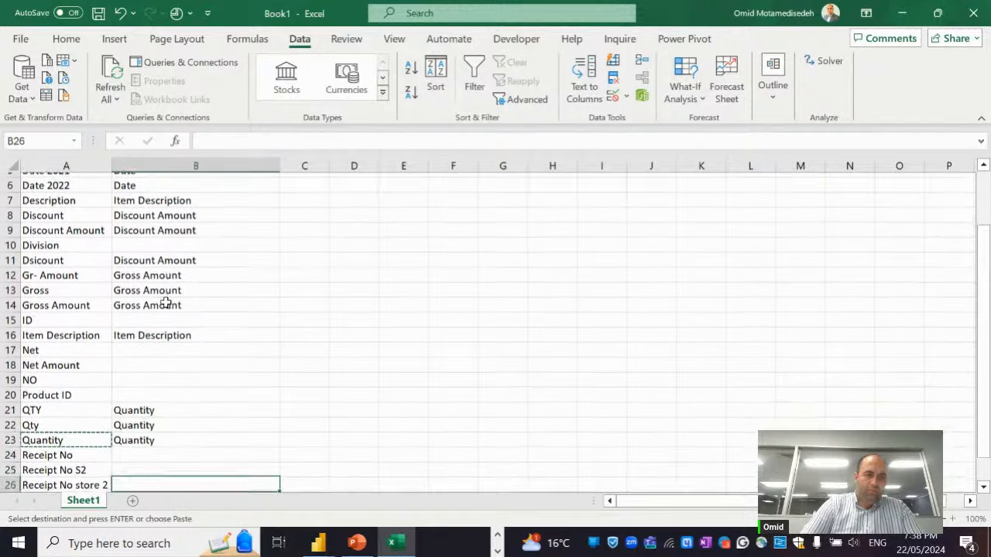
key("Down")
key("Down")
key("Down")
key("Left")
key("Up")
key("Up")
key("Up")
key("Up")
key("Up")
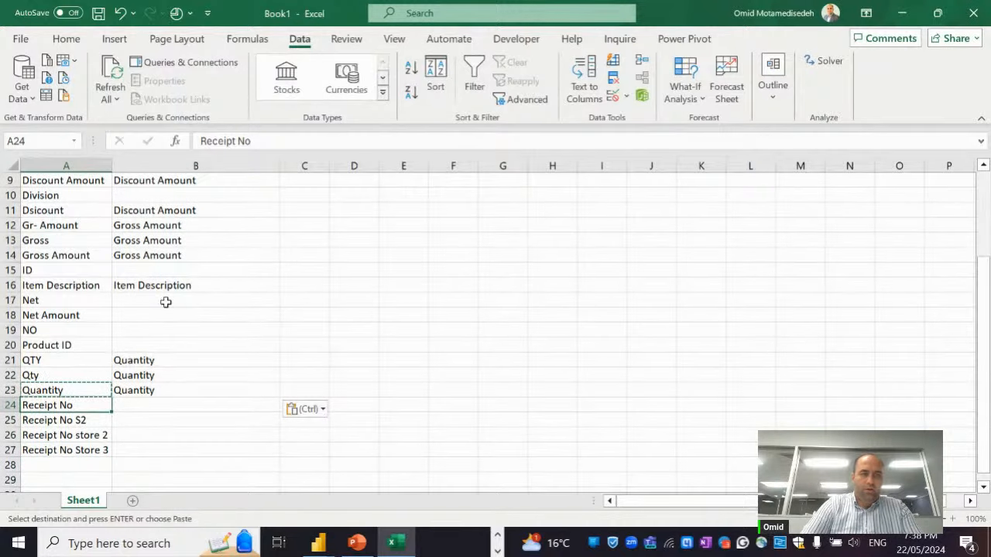
key("ctrl+c")
key("Right")
key("shift+Down")
key("shift+Down")
key("shift+Down")
key("ctrl+v")
Paste Receipt No into B19 as the new name for NO
key("Up")
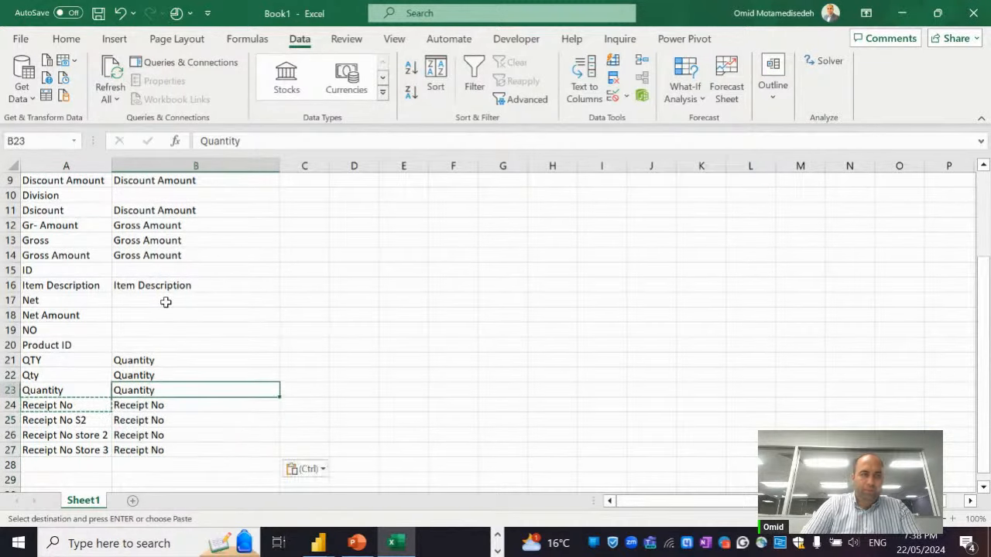
key("Up")
key("Up")
key("Up")
key("Up")
key("Up")
key("Down")
key("ctrl+v")
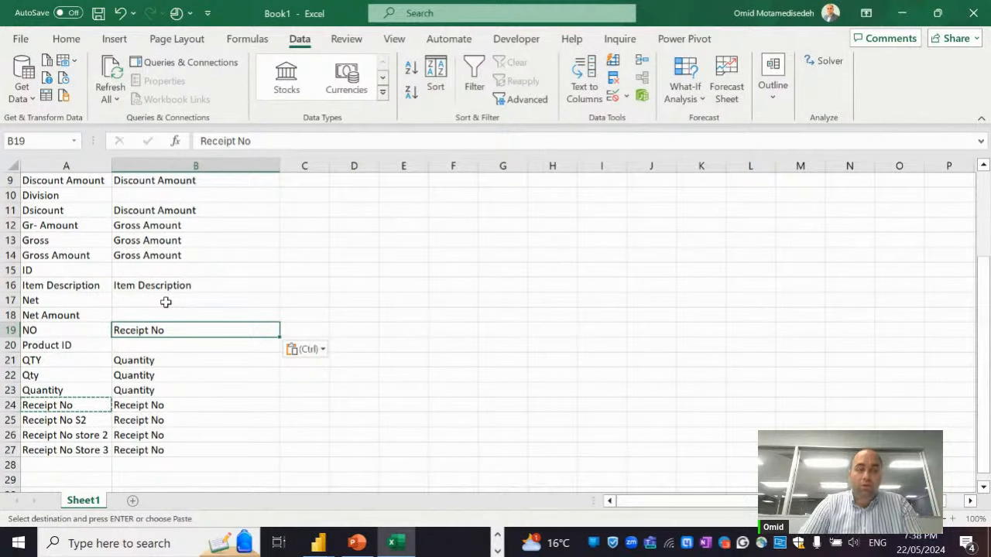
Copy Product ID from A20 into B20 and B15 as the new name for Product ID and ID
key("Down")
key("Left")
key("ctrl+c")
key("Right")
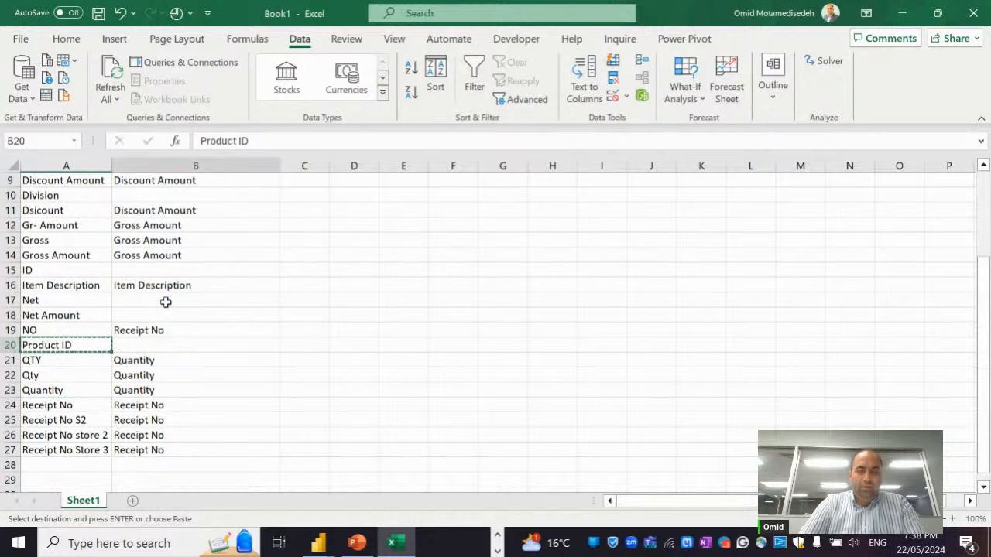
key("ctrl+v")
key("Up")
key("Up")
key("Up")
key("Up")
key("Up")
key("ctrl+v")
Copy Net Amount from A18 into B18 as its new name
key("Down")
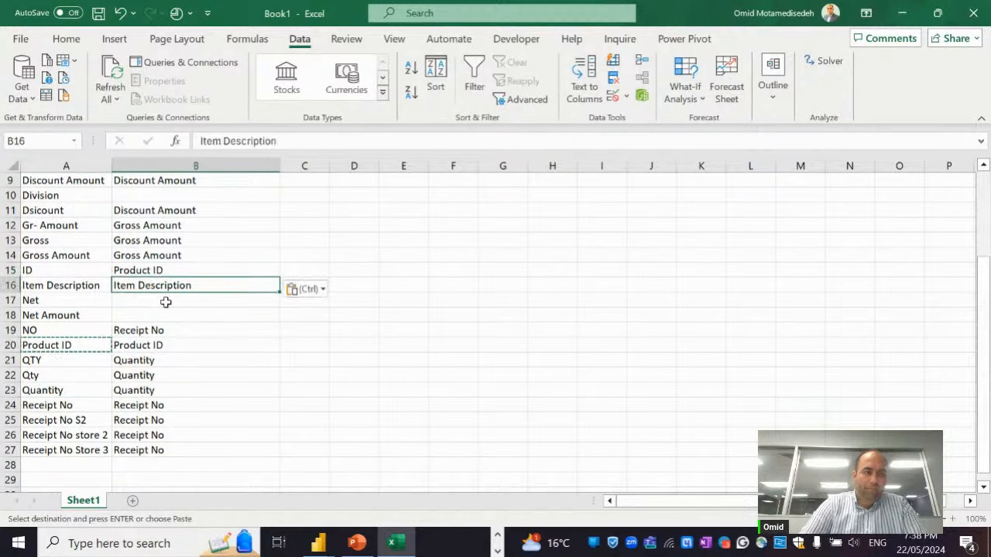
key("Down")
key("Down")
key("Left")
key("ctrl+c")
key("Right")
key("ctrl+v")
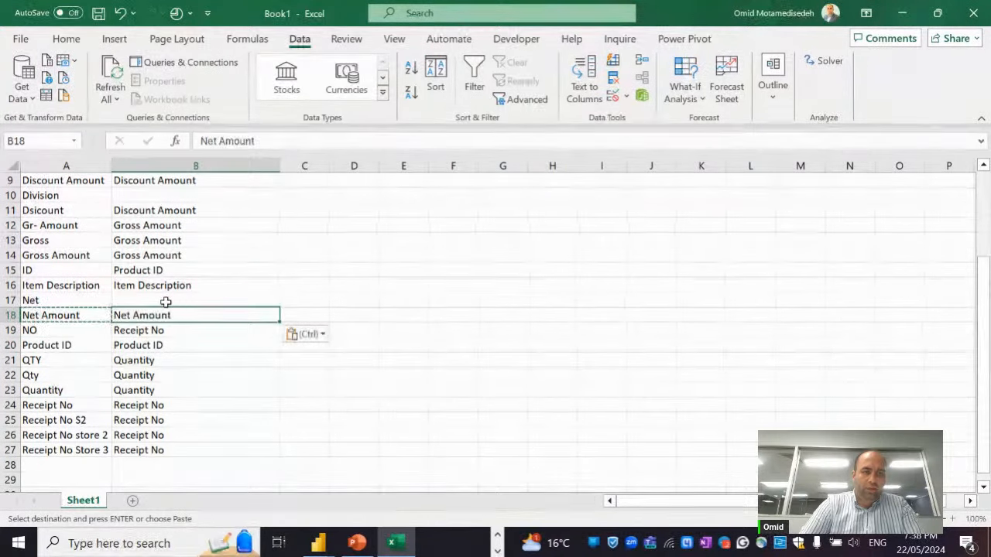
Paste Net Amount into B17 as the new name for Net, and copy Division from A10 into B10
key("Up")
key("ctrl+v")
key("Up")
key("Up")
key("Up")
key("Up")
key("Up")
key("Up")
key("Up")
key("Left")
key("ctrl+c")
key("Right")
key("ctrl+v")
key("ctrl+Home")
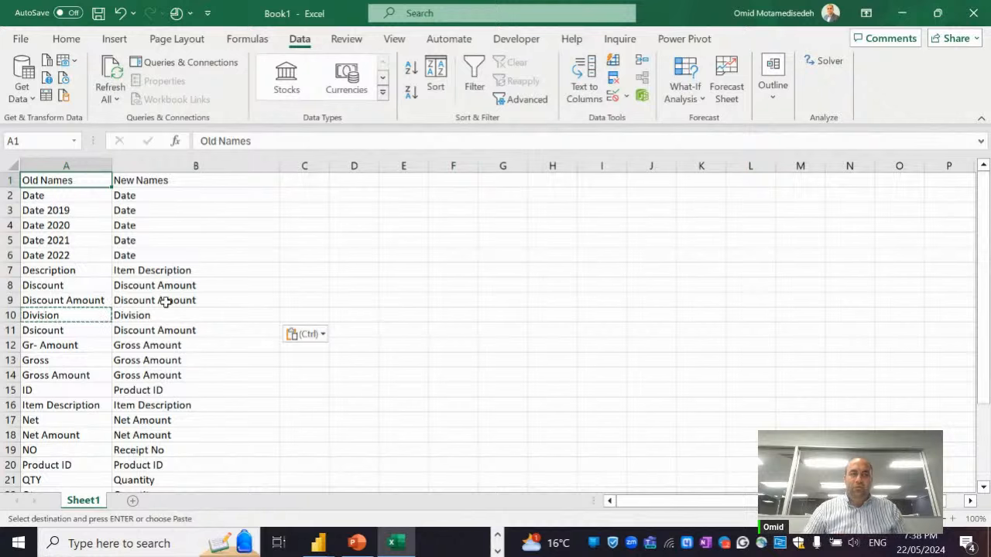
Save the workbook as Names.xlsx in the Presentation folder on the Desktop and close it
left_click(21, 40)
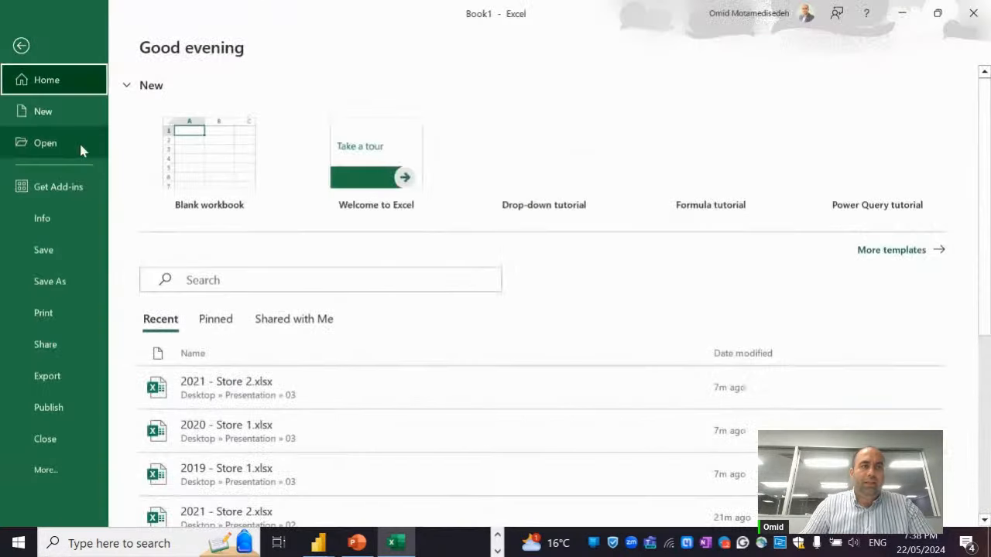
left_click(66, 279)
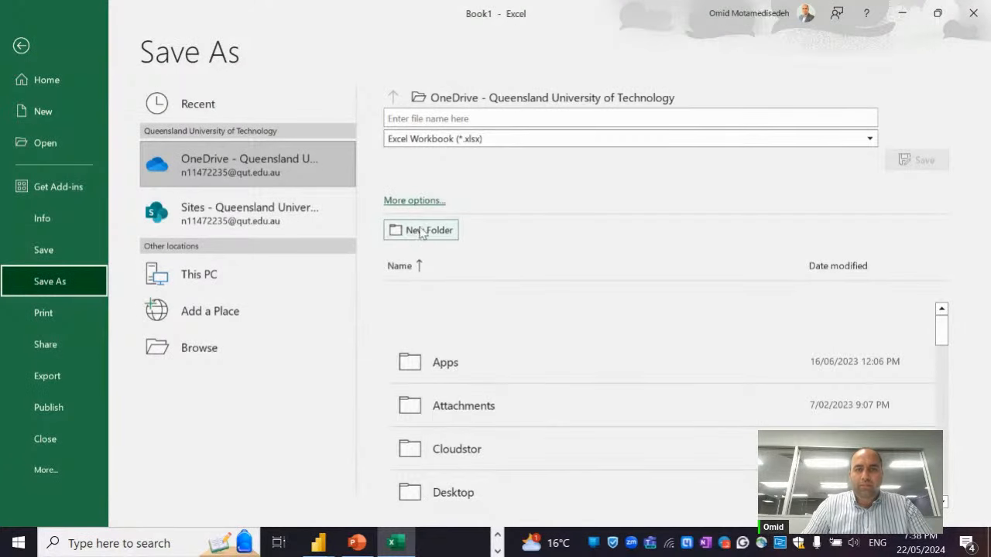
left_click(414, 201)
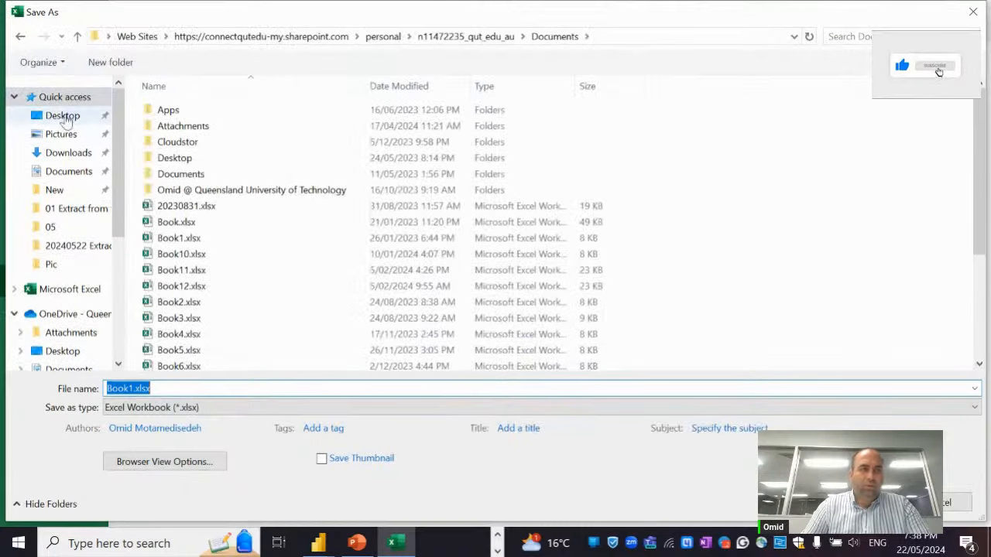
left_click(62, 115)
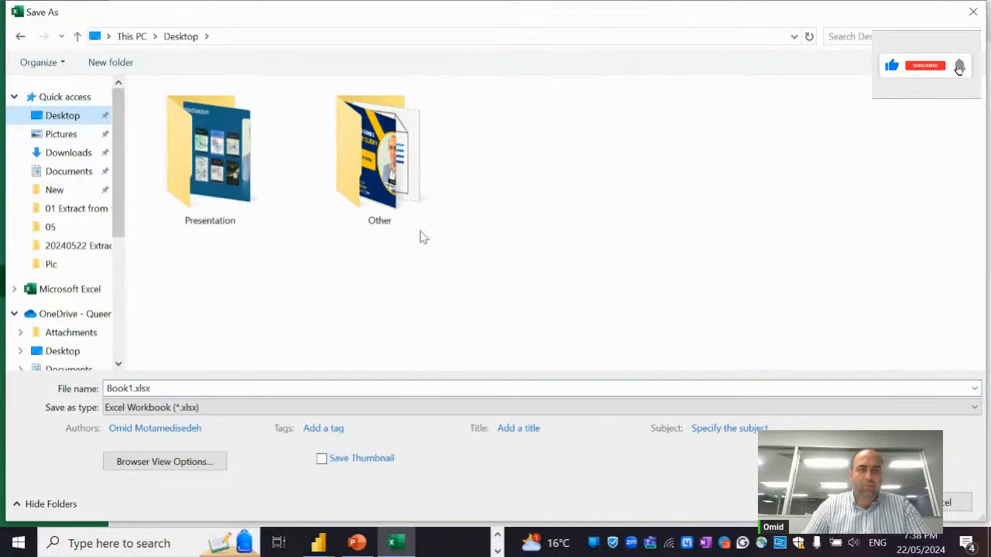
double_click(202, 158)
left_click(182, 390)
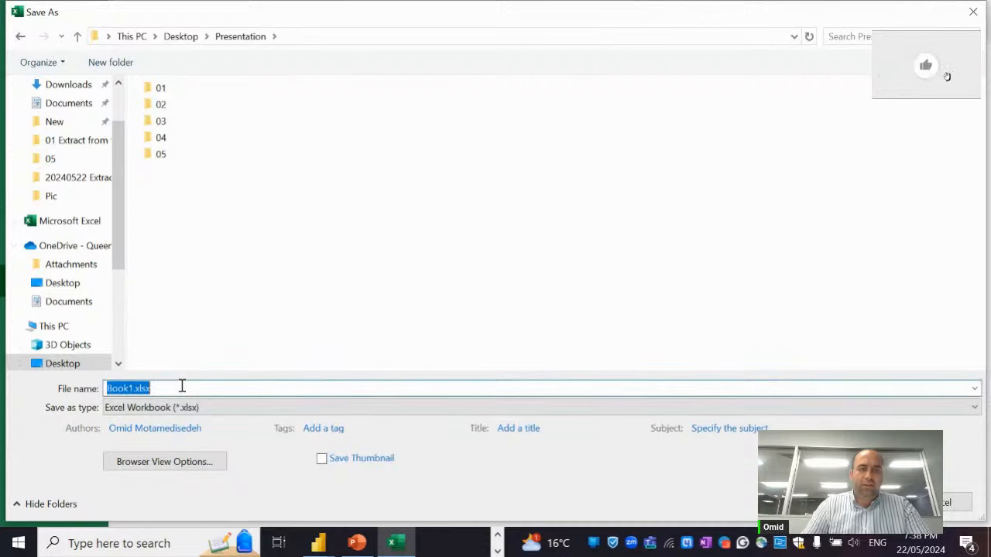
key("Home")
key("ctrl+shift+Right")
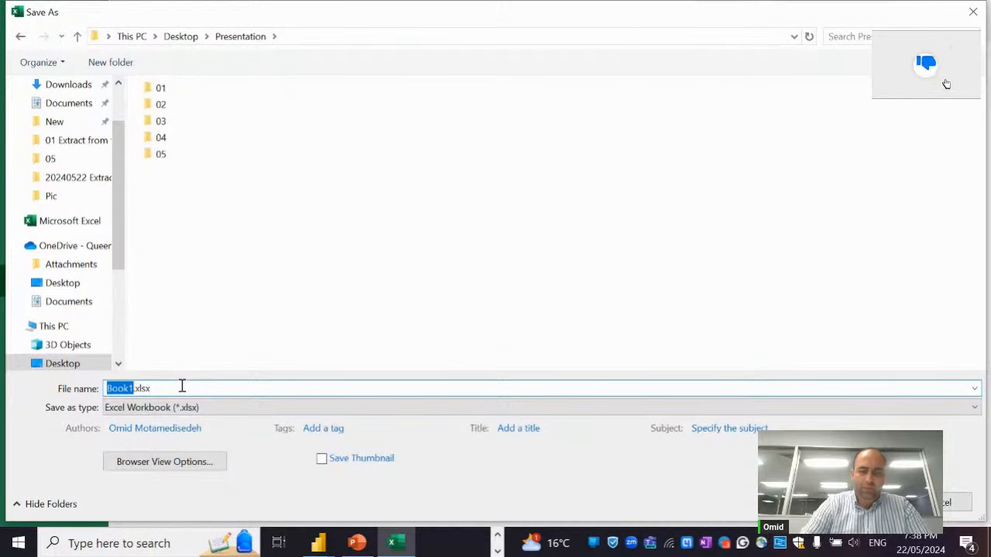
type("Names")
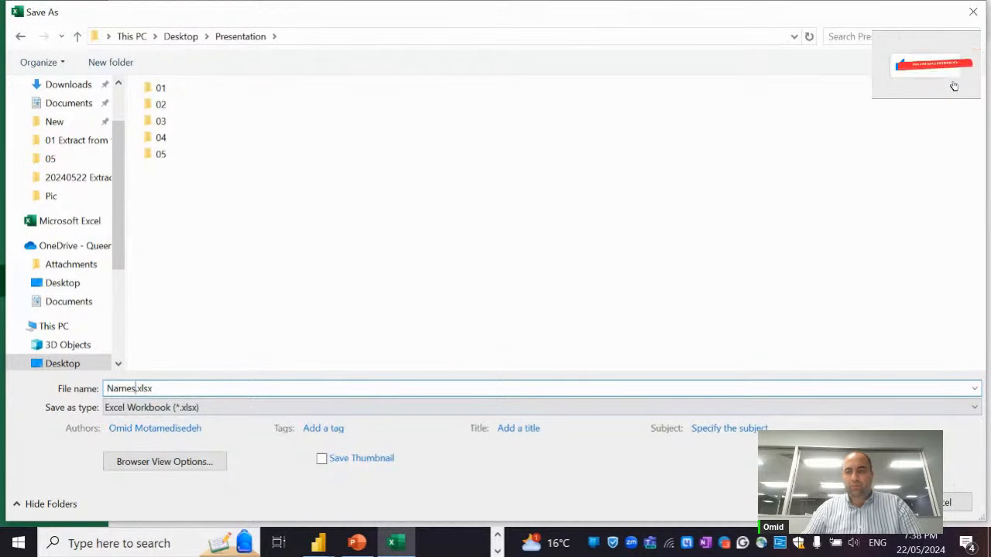
key("Return")
left_click(973, 13)
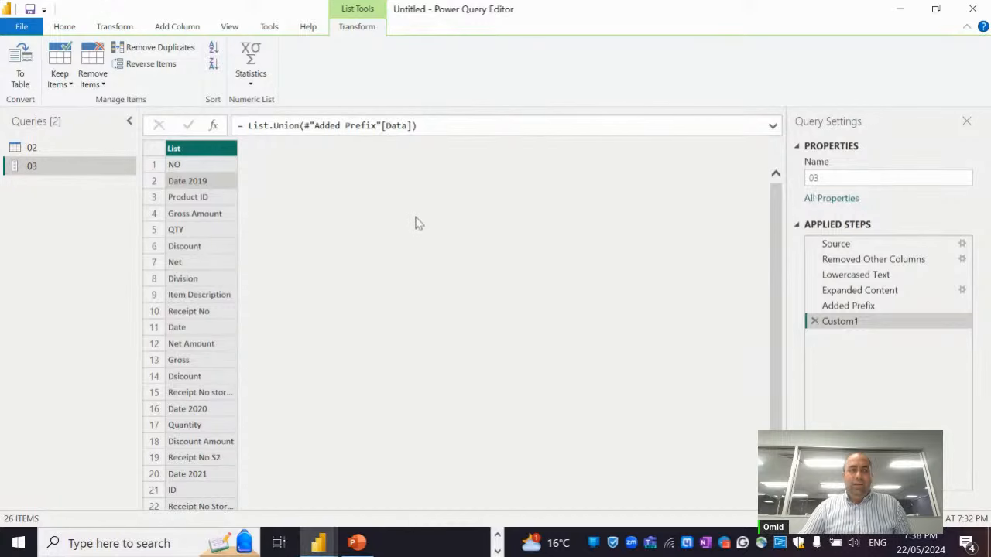
Copy the full Folder.Files formula from the Source step of query 03
left_click(854, 245)
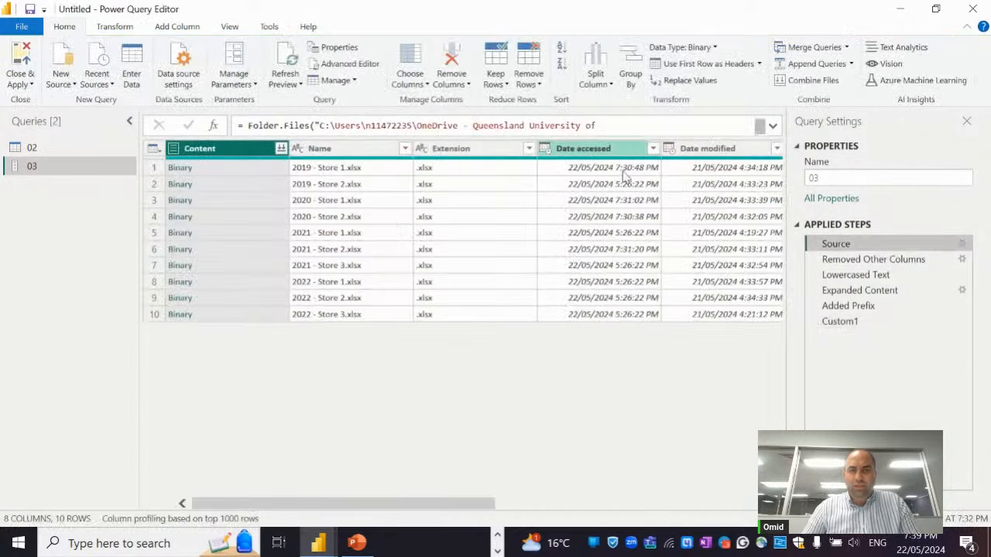
right_click(60, 166)
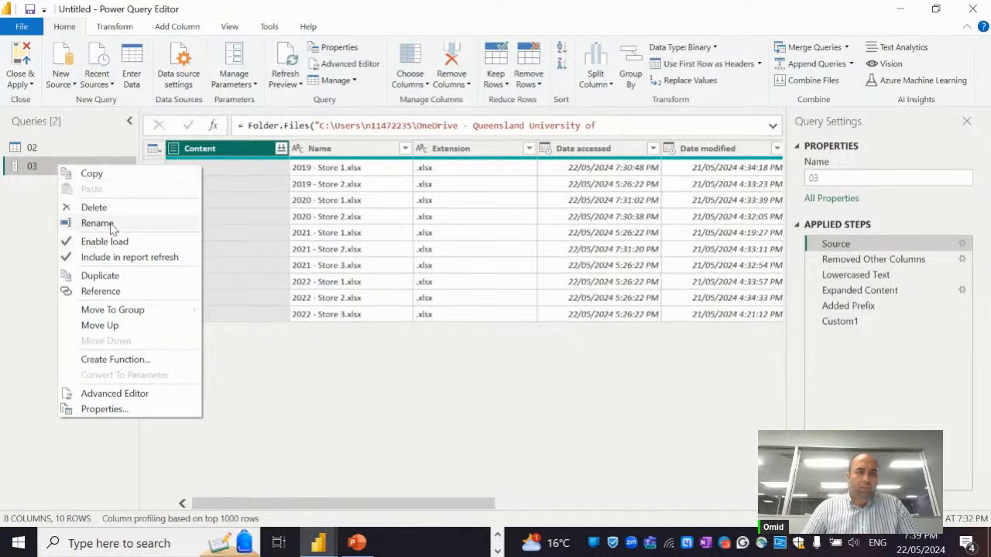
left_click(638, 127)
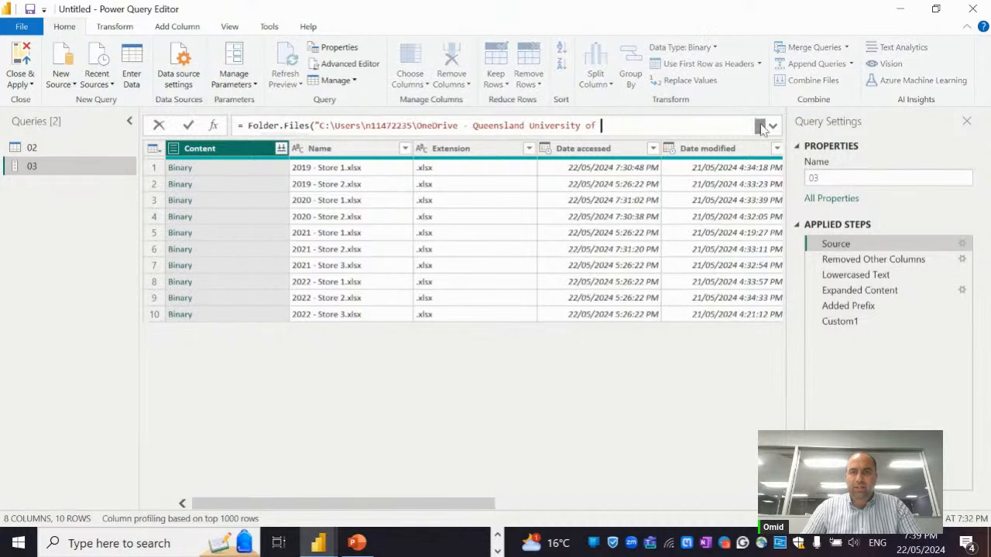
left_click(772, 126)
key("ctrl+a")
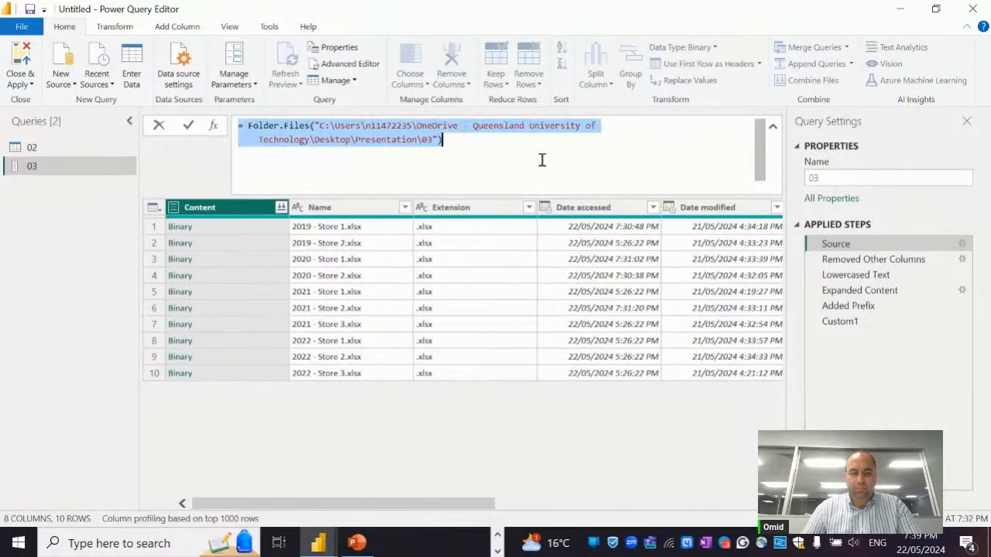
left_click(844, 181)
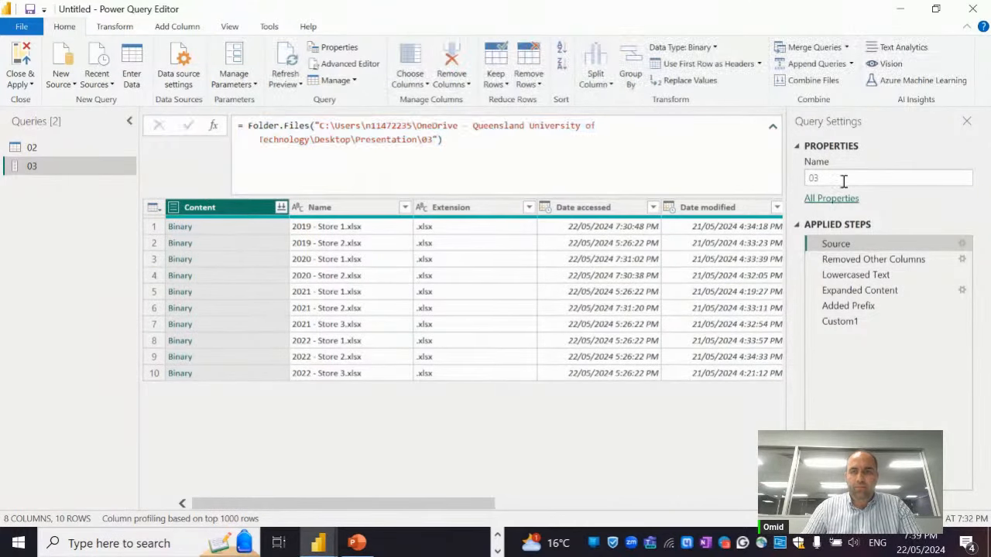
left_click(772, 126)
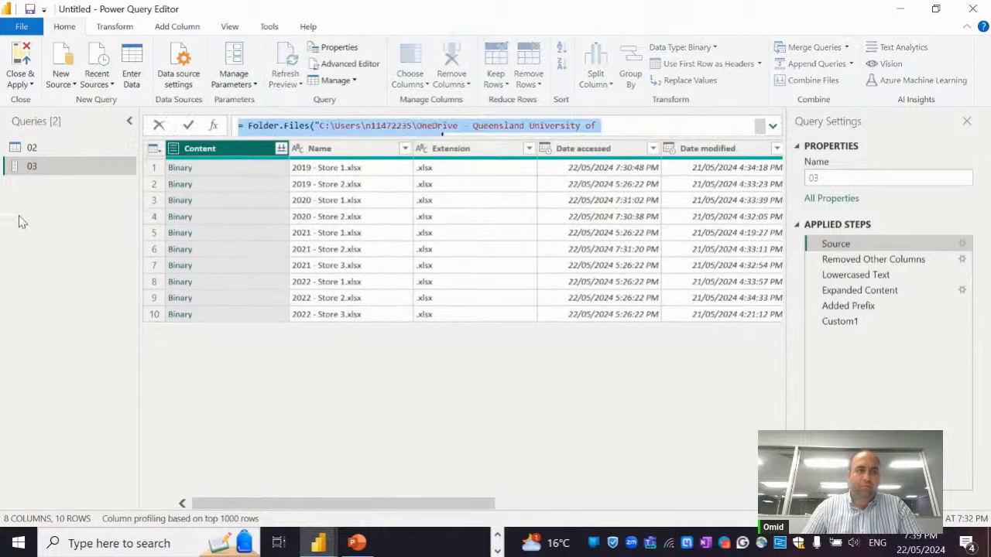
Create a blank query using the copied Folder.Files formula, with its path ending at the Presentation folder
left_click(68, 91)
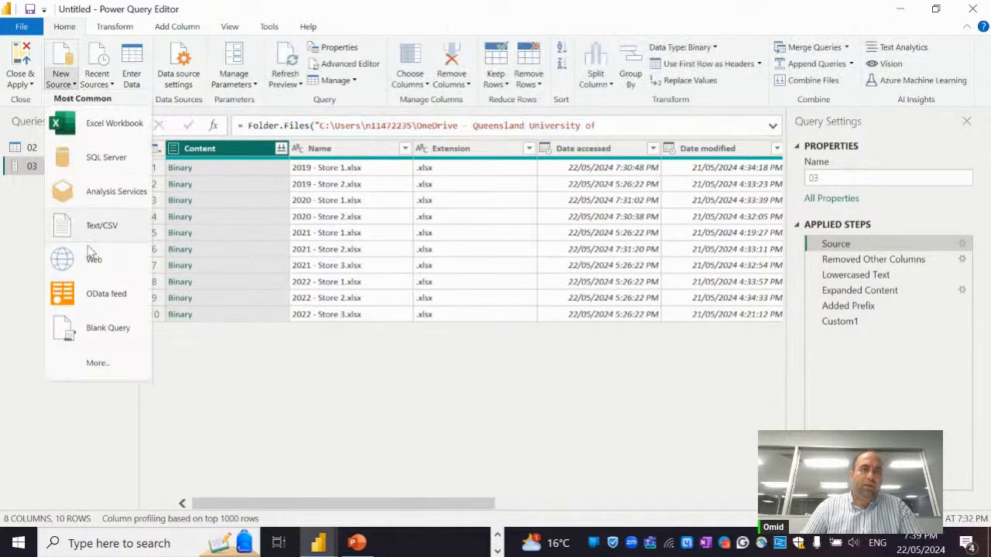
left_click(113, 329)
key("Return")
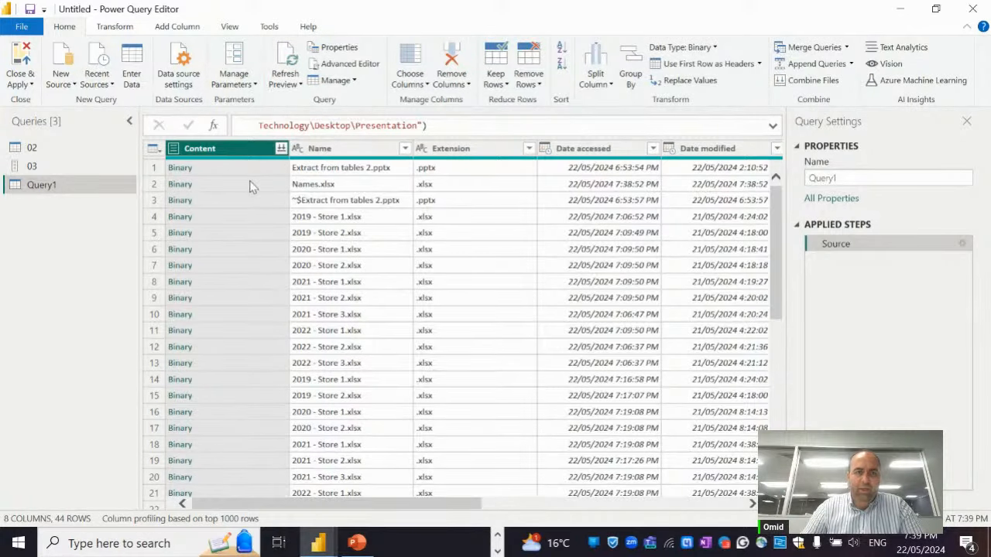
Filter the Name column to Names.xlsx only and remove all columns except Content
left_click(404, 148)
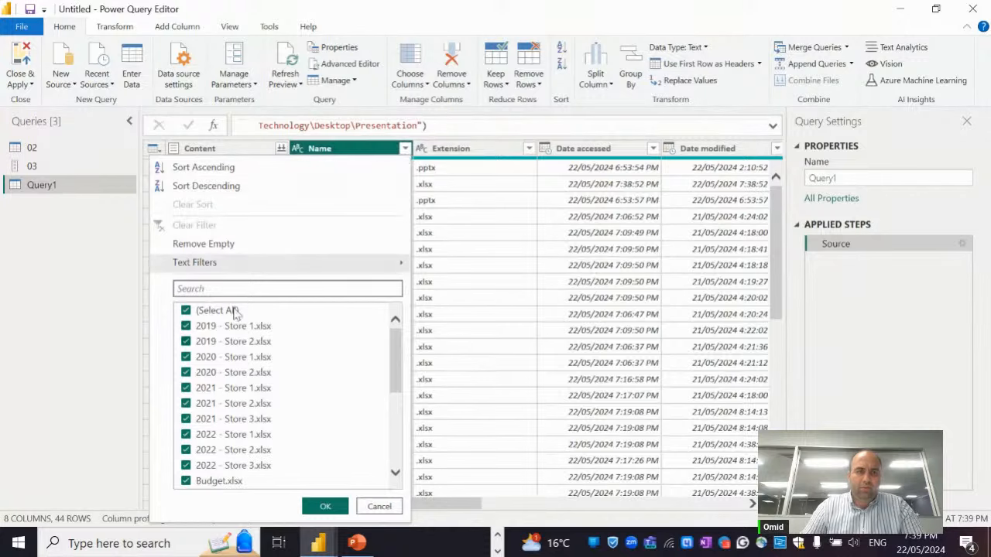
left_click(226, 313)
scroll(232, 457, "down", 5)
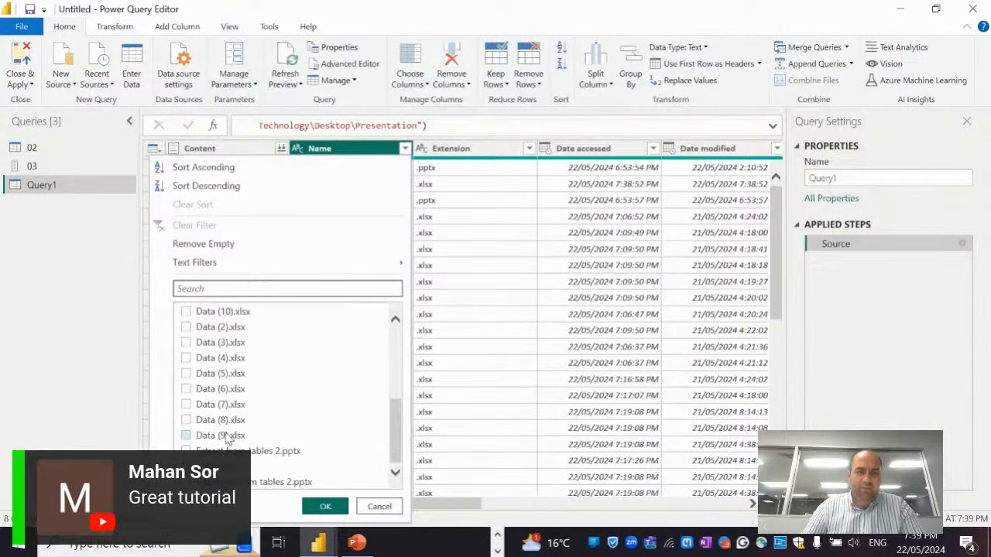
left_click(325, 506)
right_click(232, 148)
left_click(301, 193)
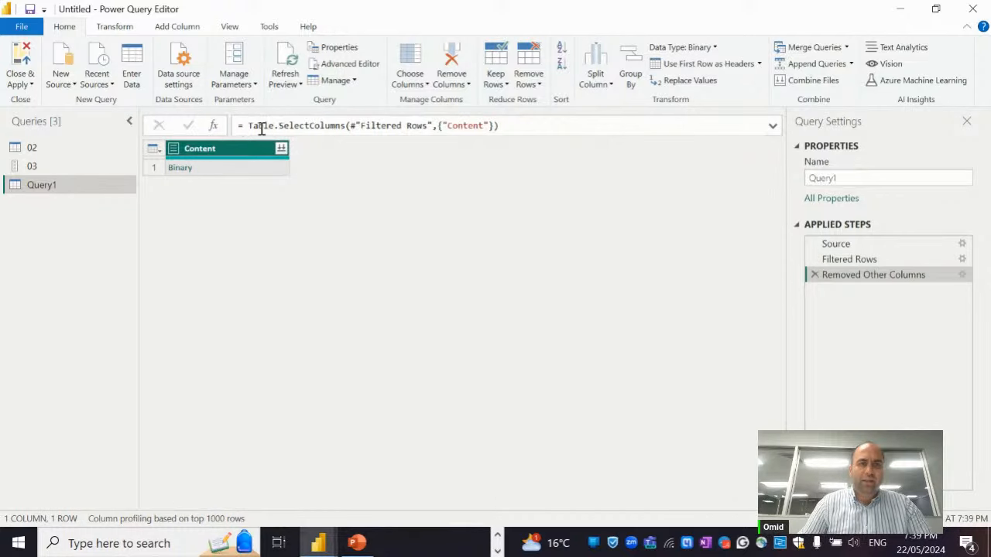
Start adding a custom column to the query that holds the Names.xlsx content
left_click(179, 26)
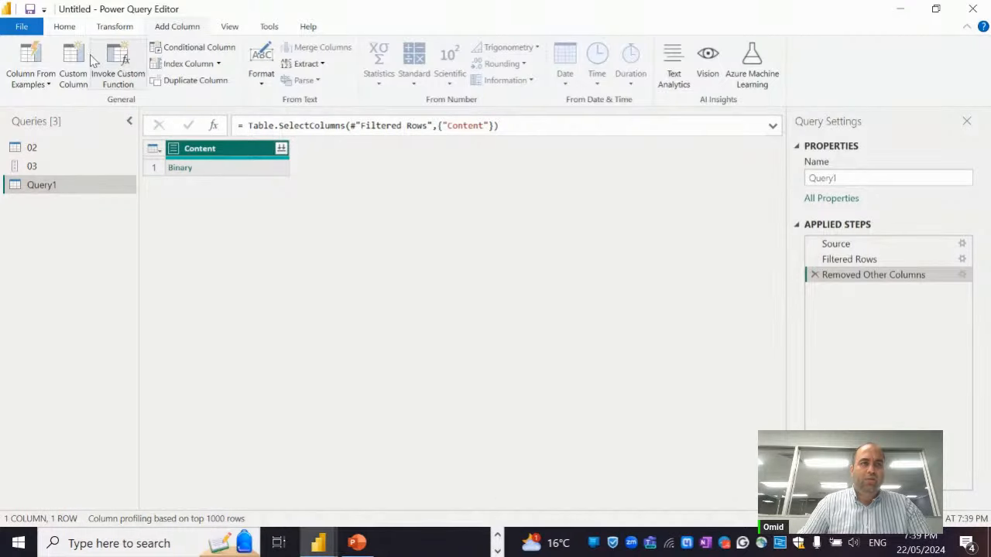
left_click(74, 74)
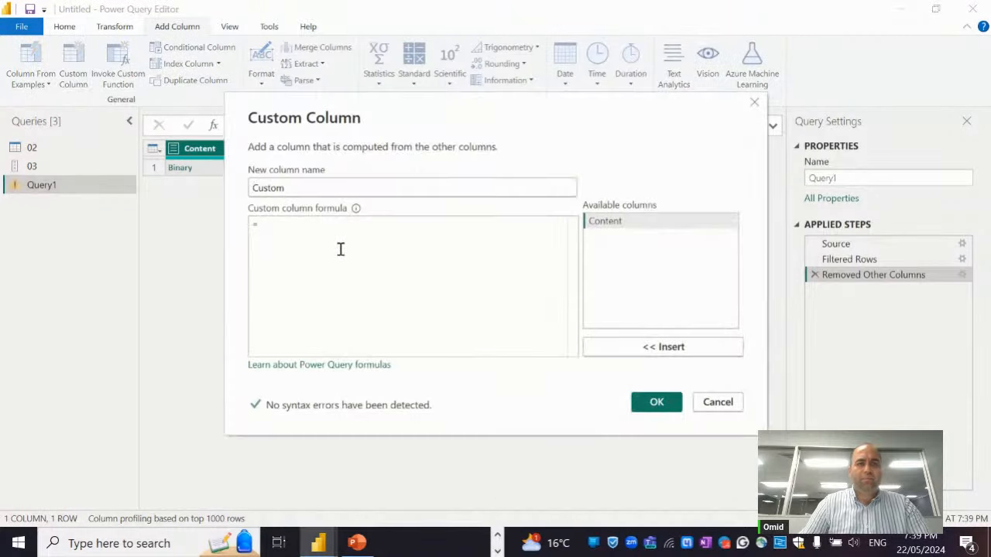